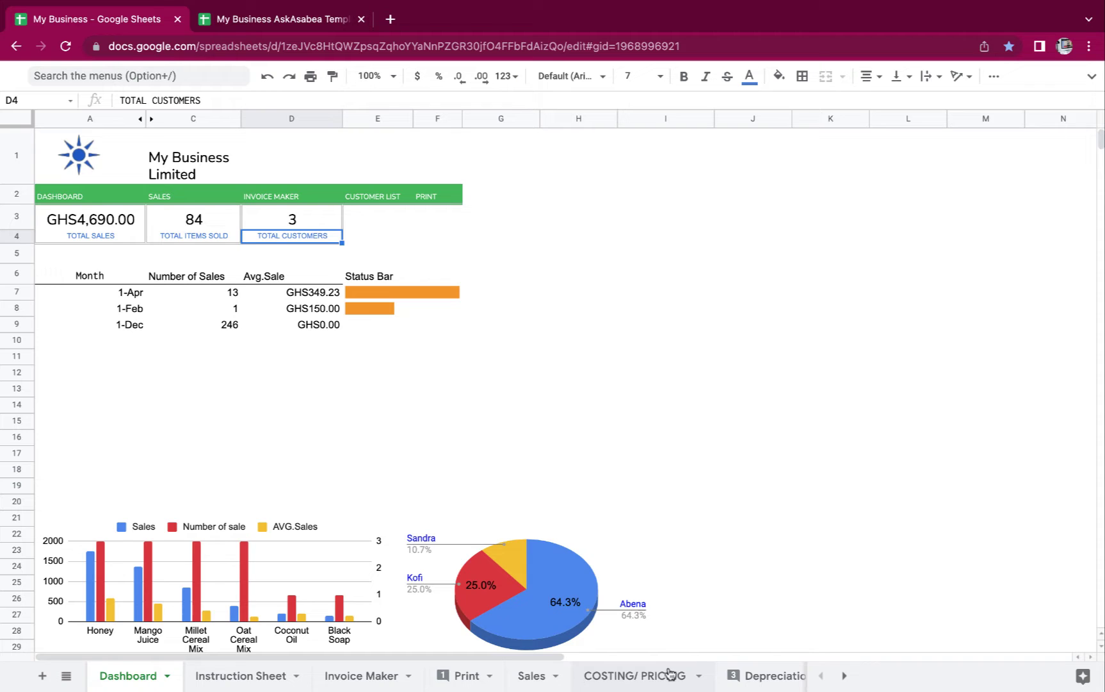
- Look through the workbook's sheets and open the Instruction Sheet to read the setup instructions
{"action": "left_click", "coordinate": [844, 676]}
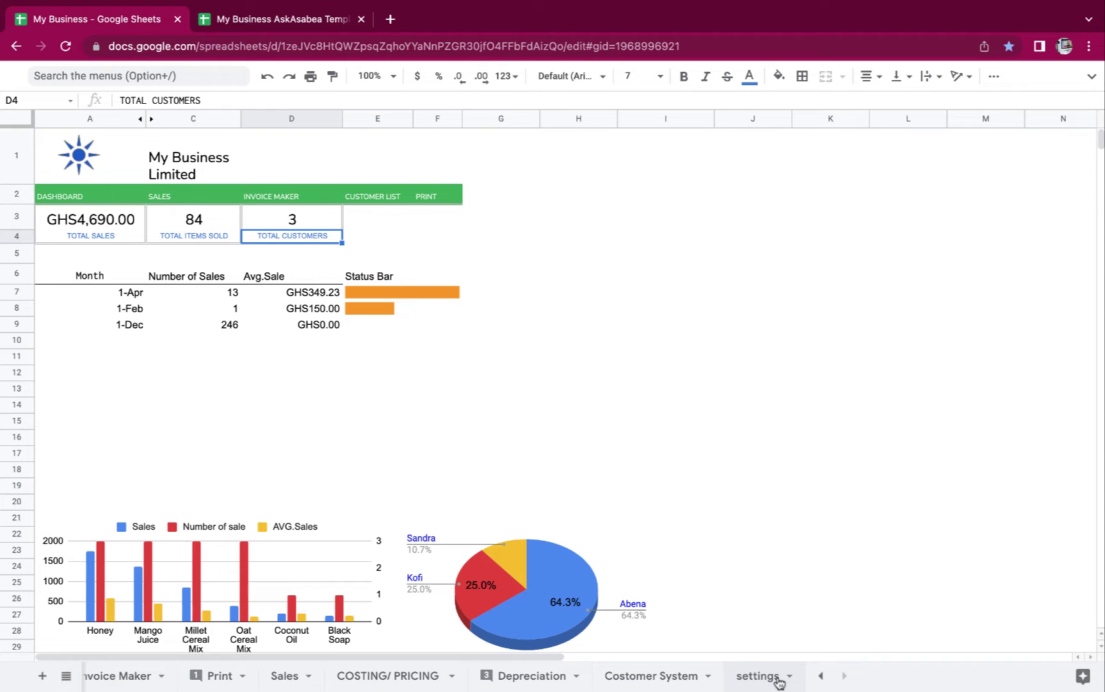
{"action": "scroll", "coordinate": [290, 683], "scroll_direction": "left", "scroll_amount": 5}
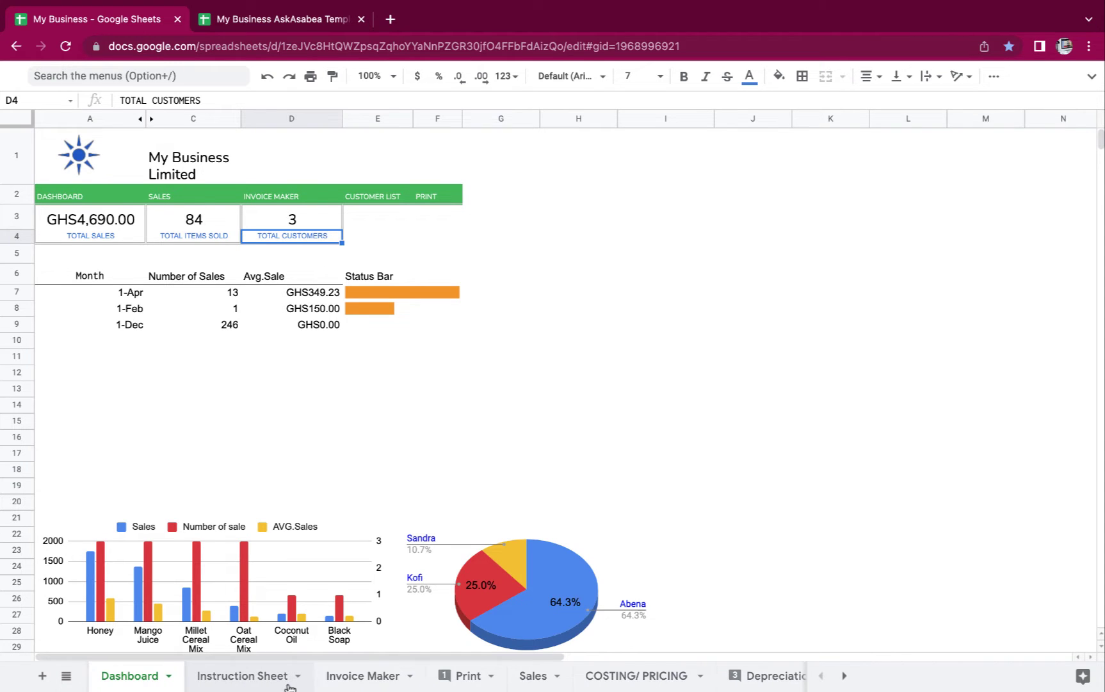
{"action": "left_click", "coordinate": [251, 680]}
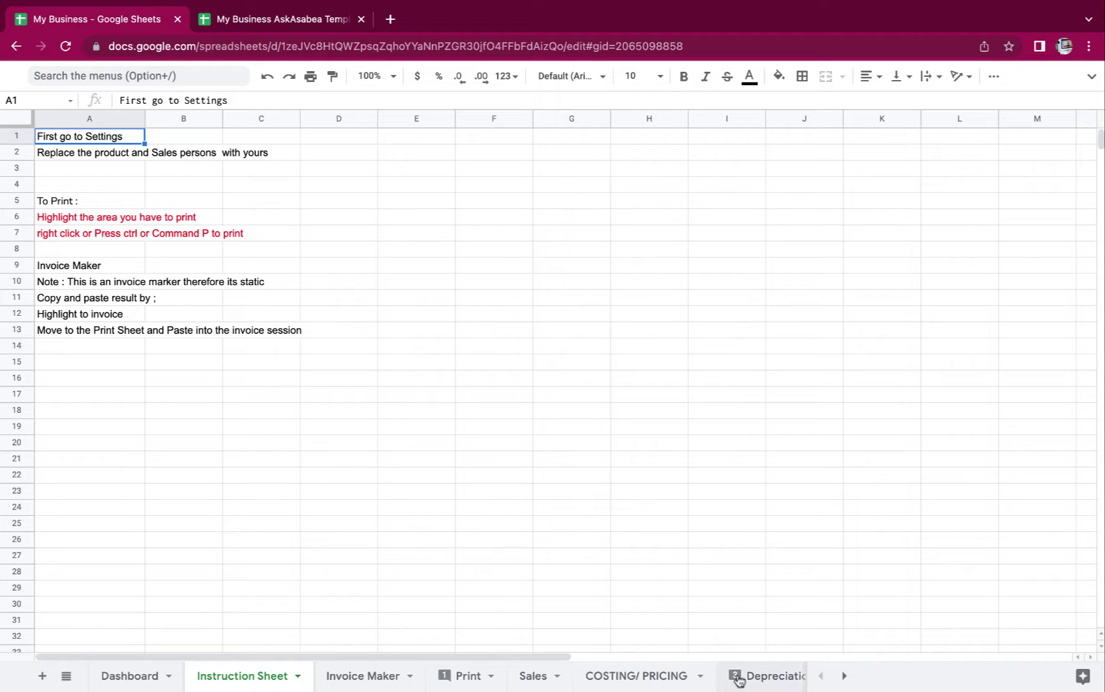
- On the settings sheet, replace the first product in A3 with Rice
{"action": "left_click", "coordinate": [844, 677]}
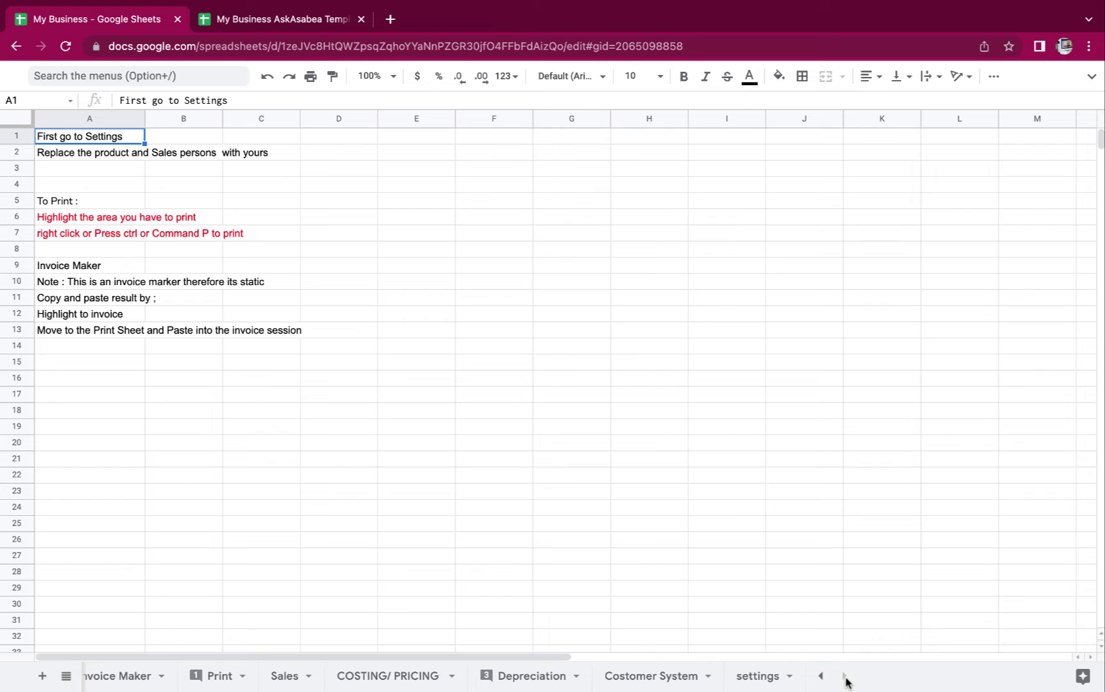
{"action": "left_click", "coordinate": [762, 678]}
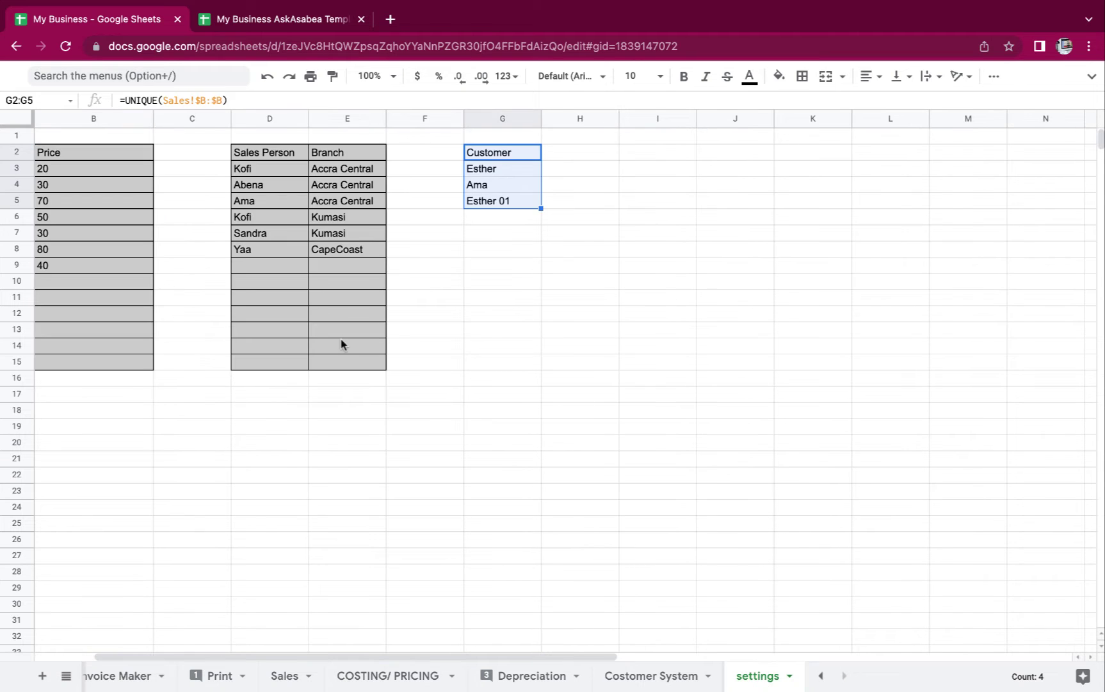
{"action": "scroll", "coordinate": [341, 338], "scroll_direction": "left", "scroll_amount": 2}
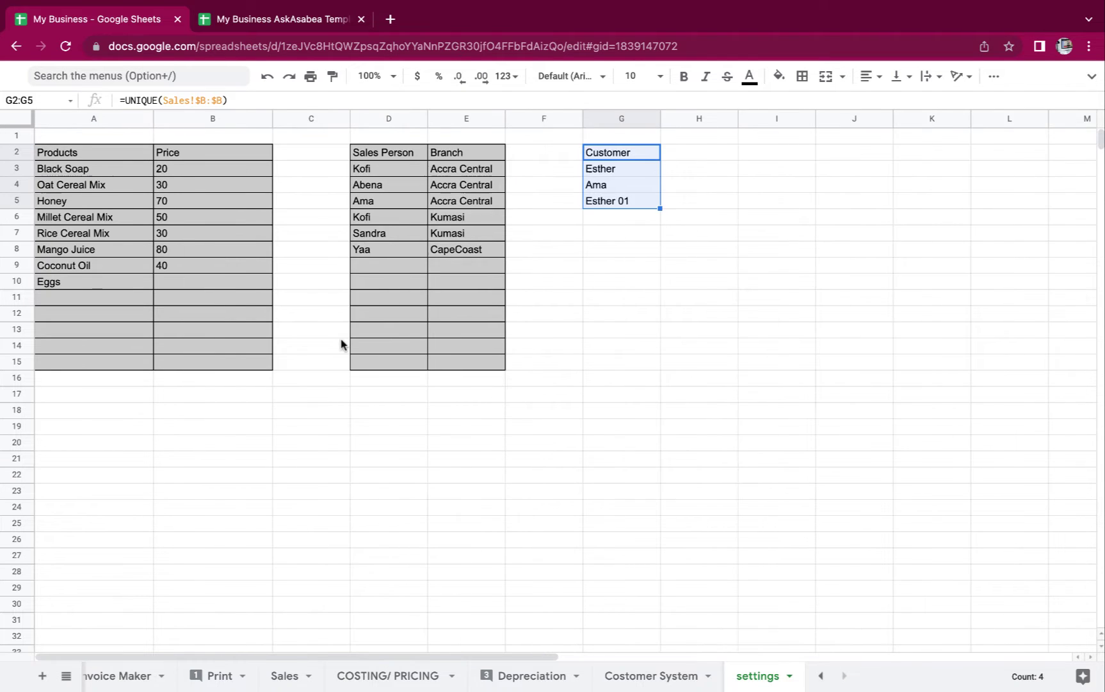
{"action": "left_click", "coordinate": [92, 173]}
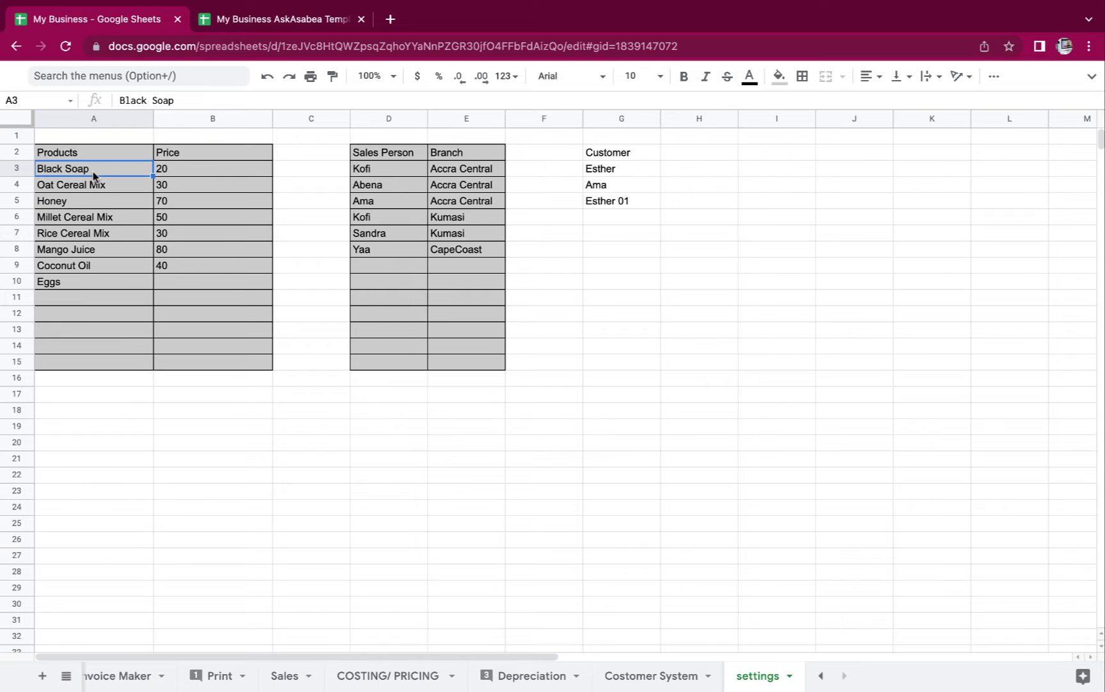
{"action": "type", "text": "RE"}
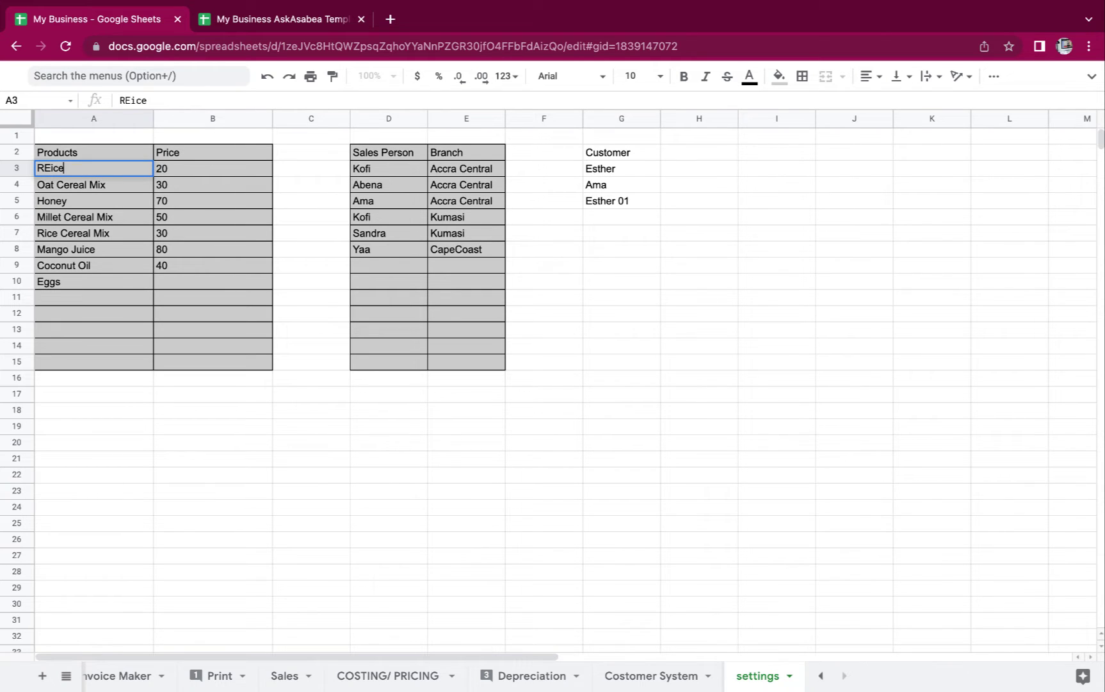
{"action": "type", "text": "ice"}
{"action": "key", "text": "BackSpace"}
{"action": "key", "text": "BackSpace"}
{"action": "type", "text": "ce"}
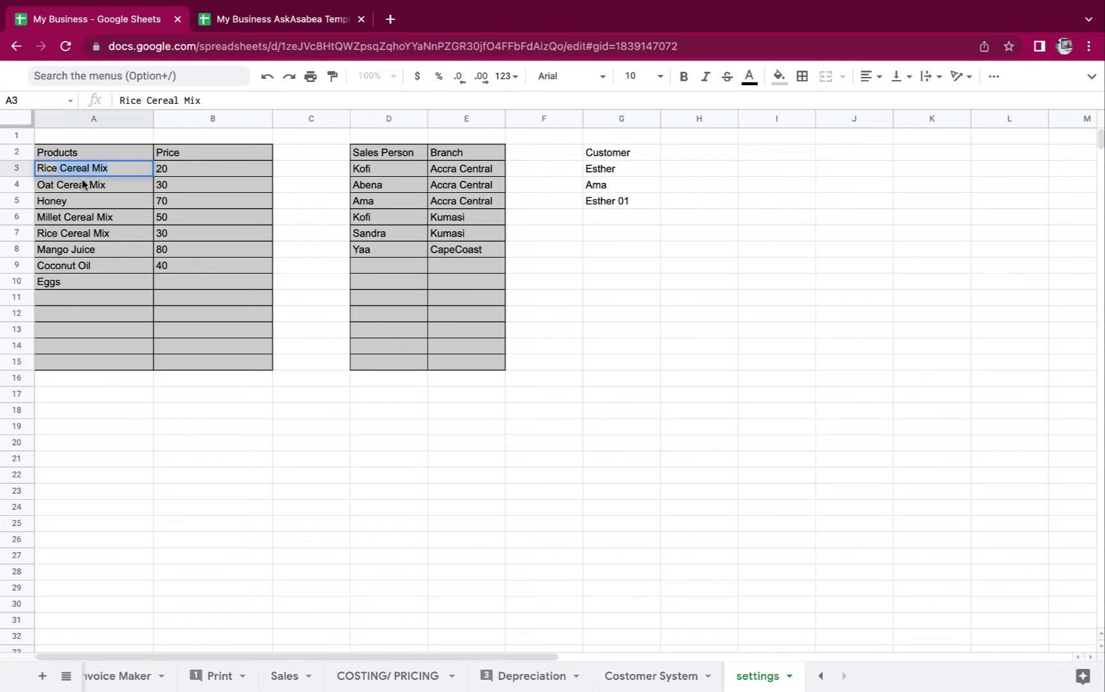
{"action": "key", "text": "BackSpace"}
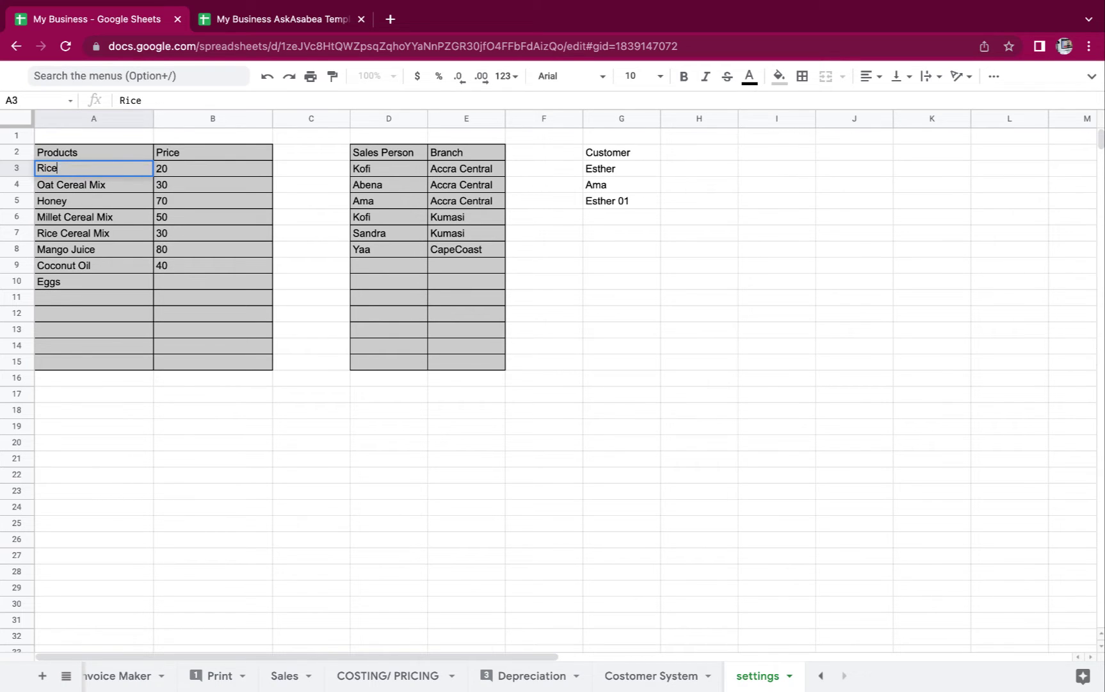
- Replace the next three products in A4:A6 with Corn, Computer and Juice
{"action": "left_click", "coordinate": [88, 192]}
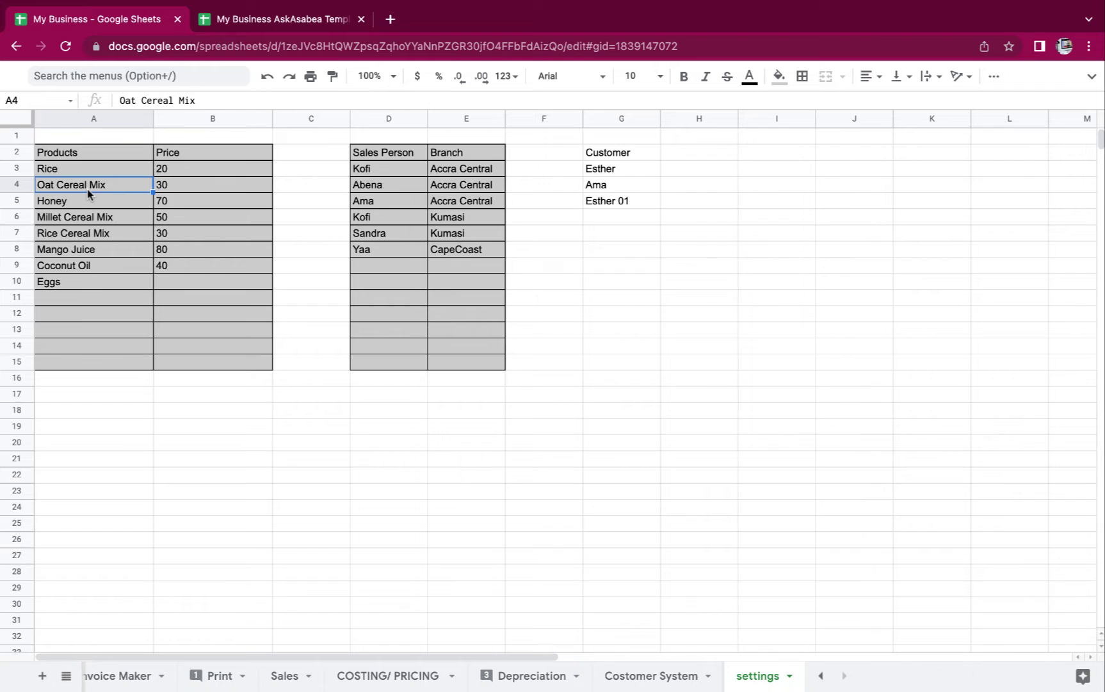
{"action": "type", "text": "Corn"}
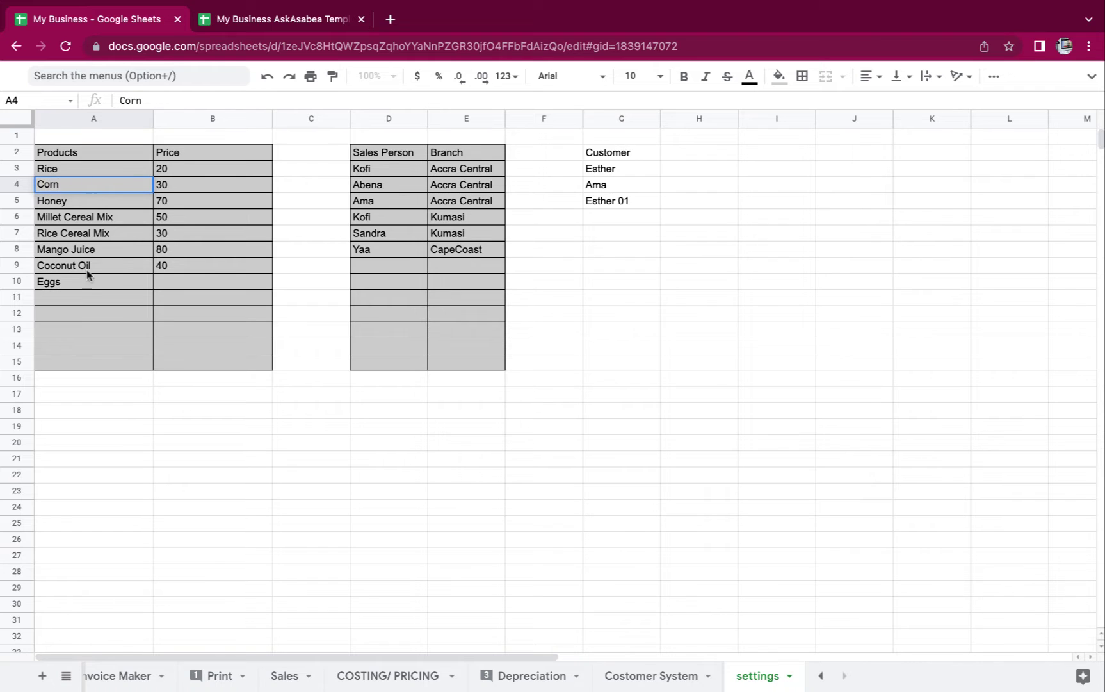
{"action": "left_click", "coordinate": [99, 206]}
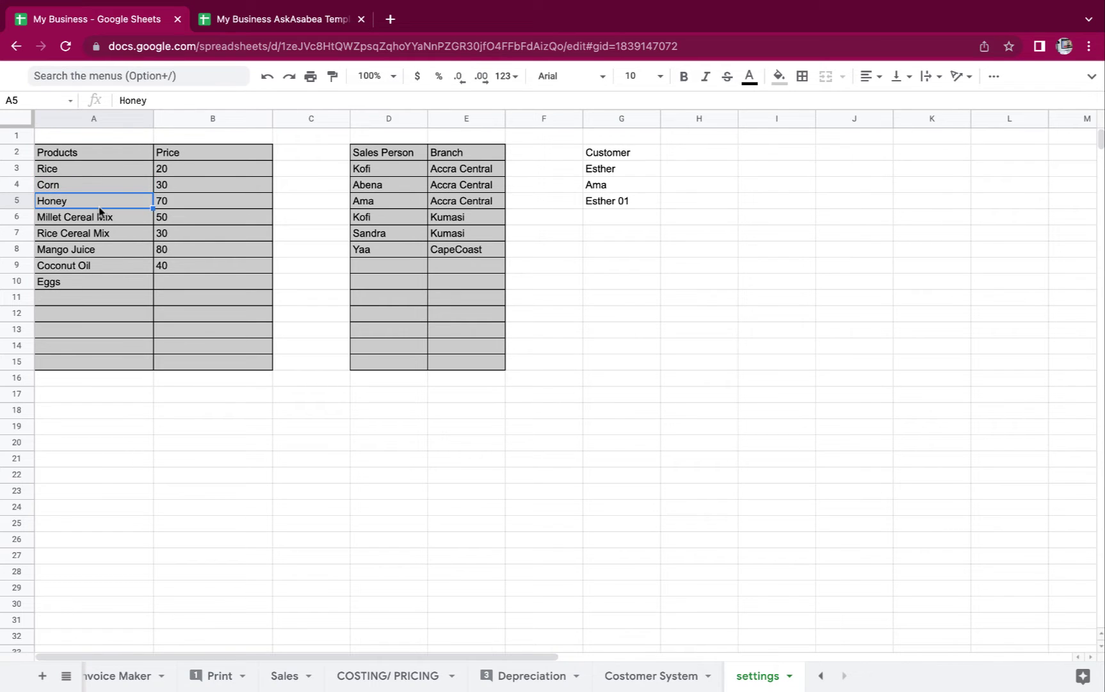
{"action": "type", "text": "Comp"}
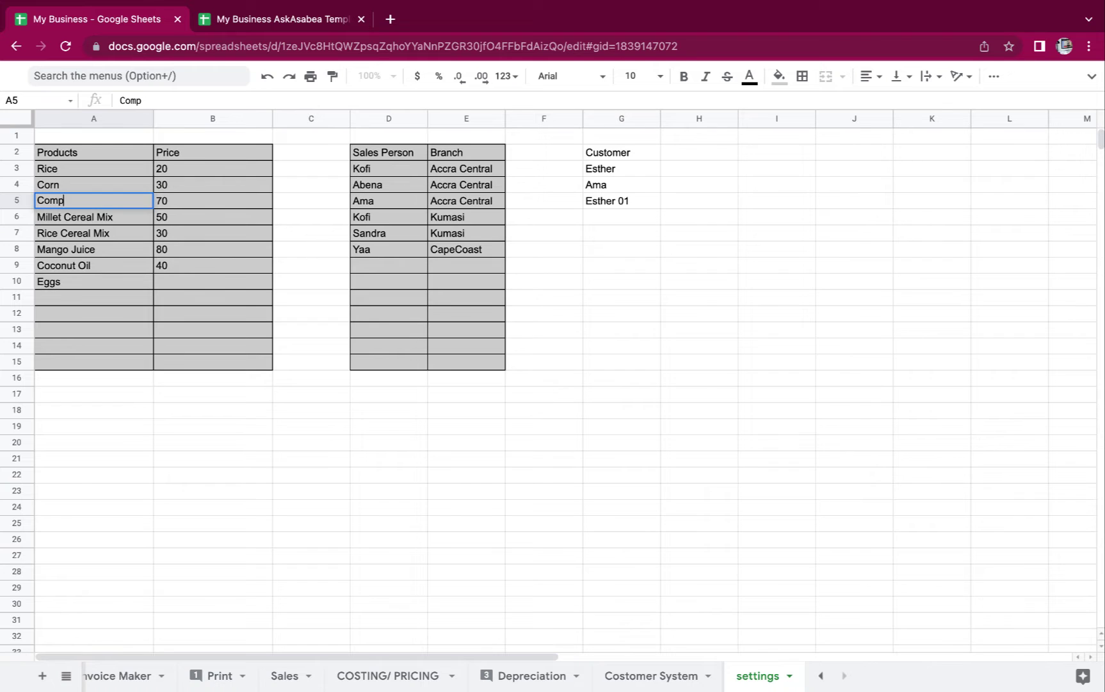
{"action": "type", "text": "uter"}
{"action": "left_click", "coordinate": [99, 222]}
{"action": "type", "text": "Ju"}
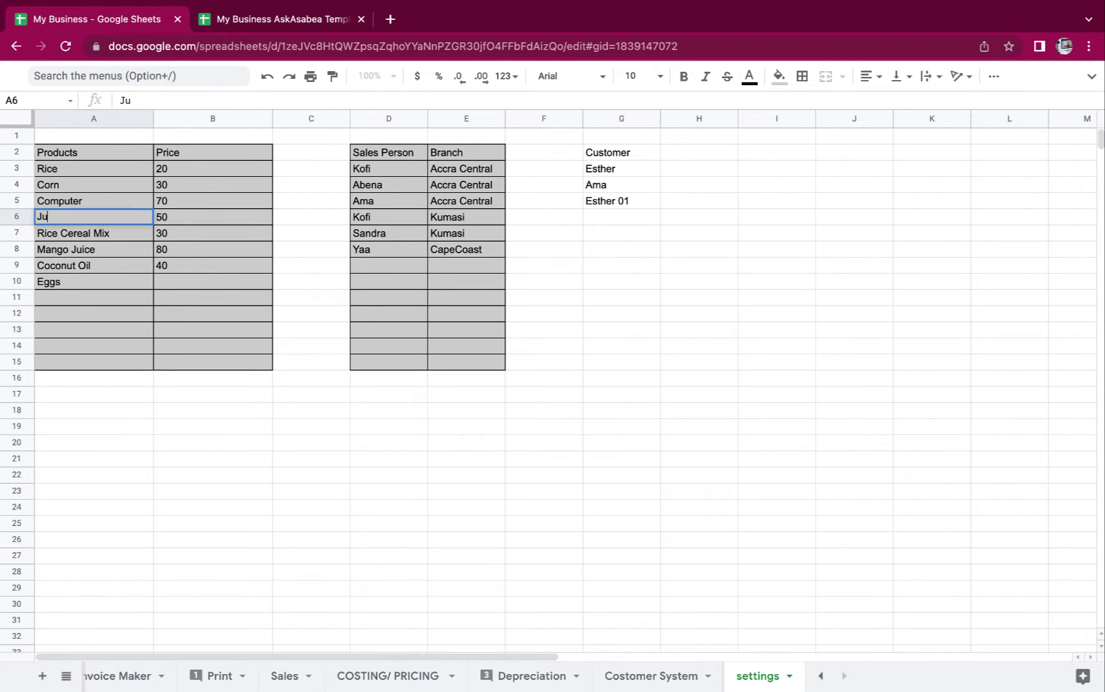
{"action": "type", "text": "ice"}
{"action": "left_click", "coordinate": [75, 240]}
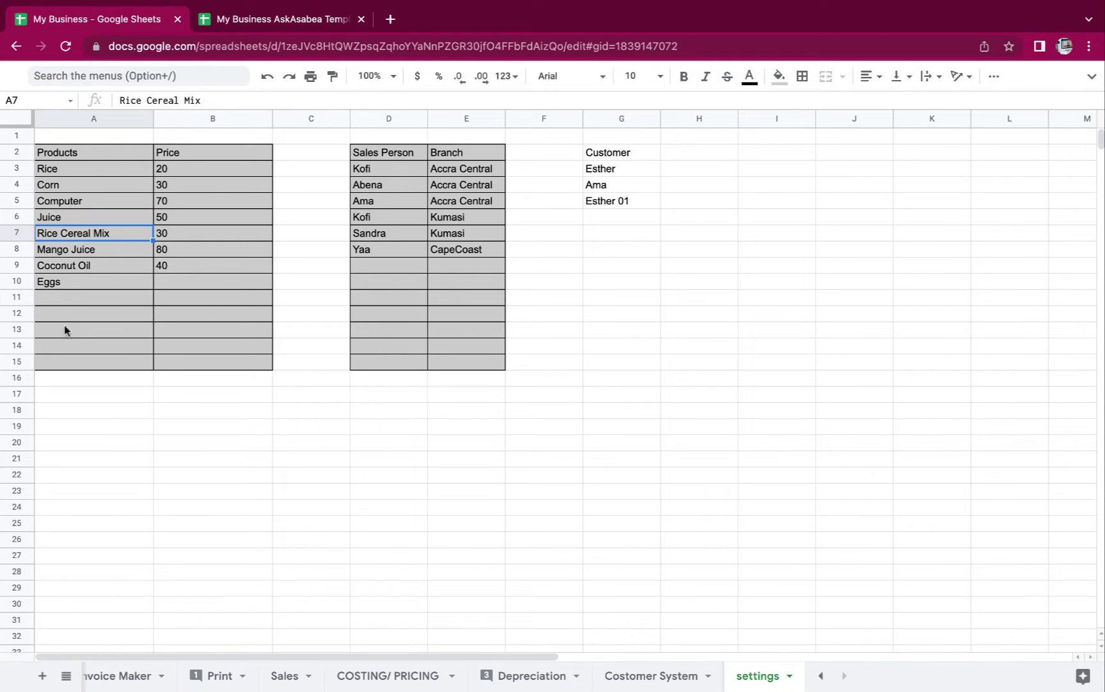
- Set the prices of Rice, Corn, Computer and Juice to 200, 90, 340 and 70
{"action": "left_click", "coordinate": [200, 170]}
{"action": "type", "text": "200"}
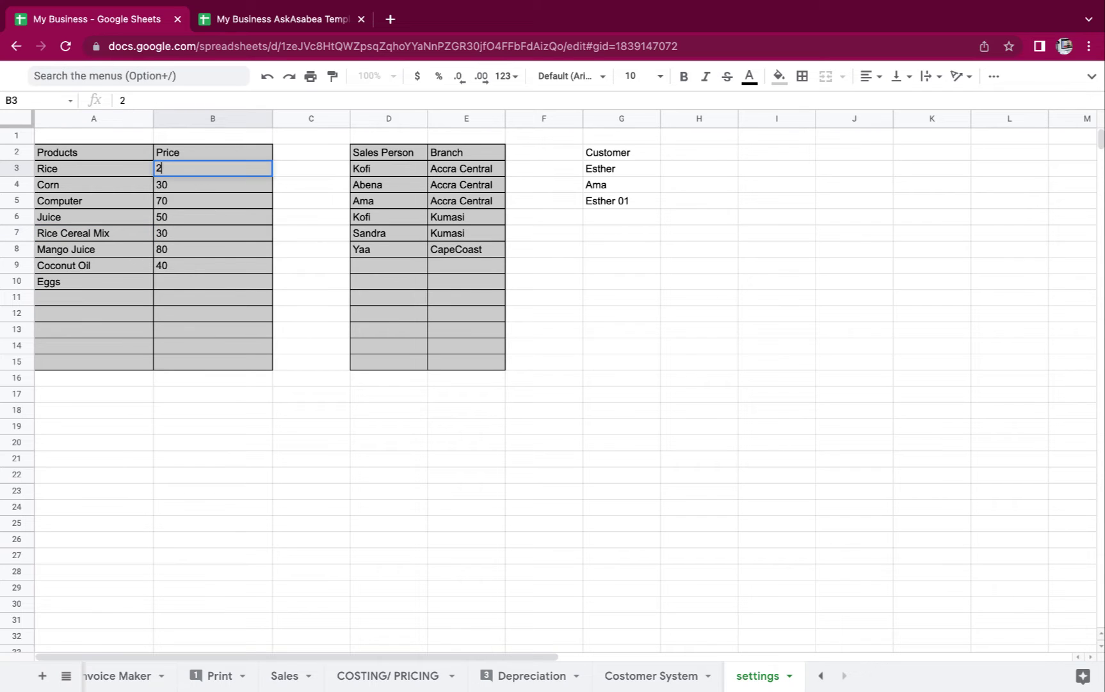
{"action": "left_click", "coordinate": [204, 187]}
{"action": "type", "text": "90"}
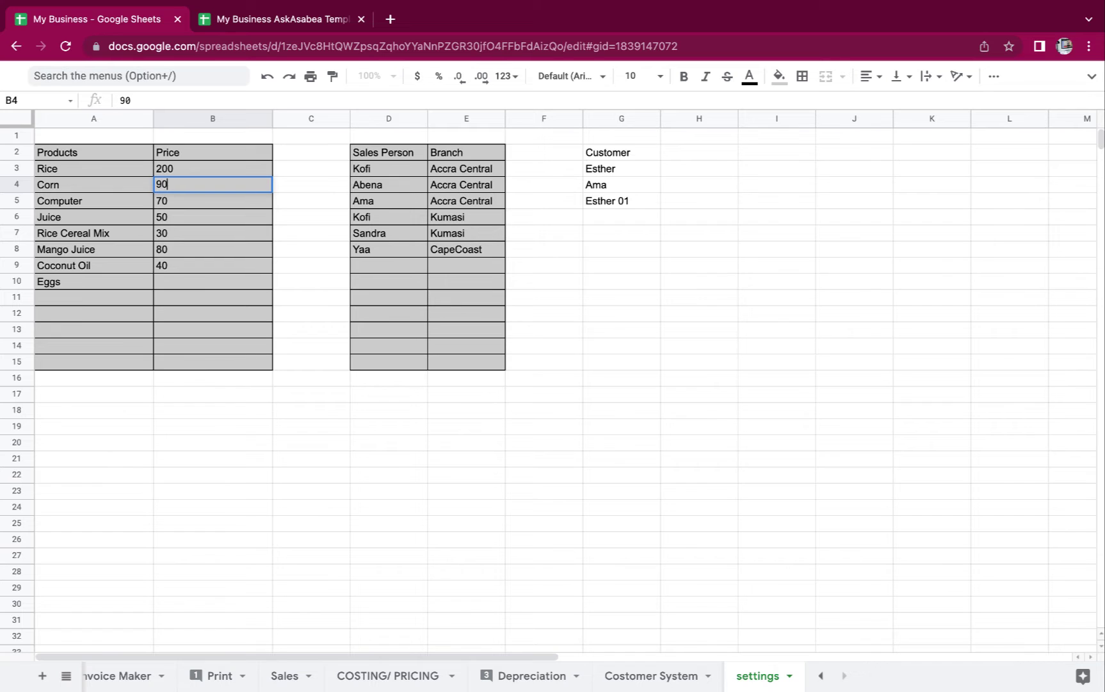
{"action": "left_click", "coordinate": [195, 205]}
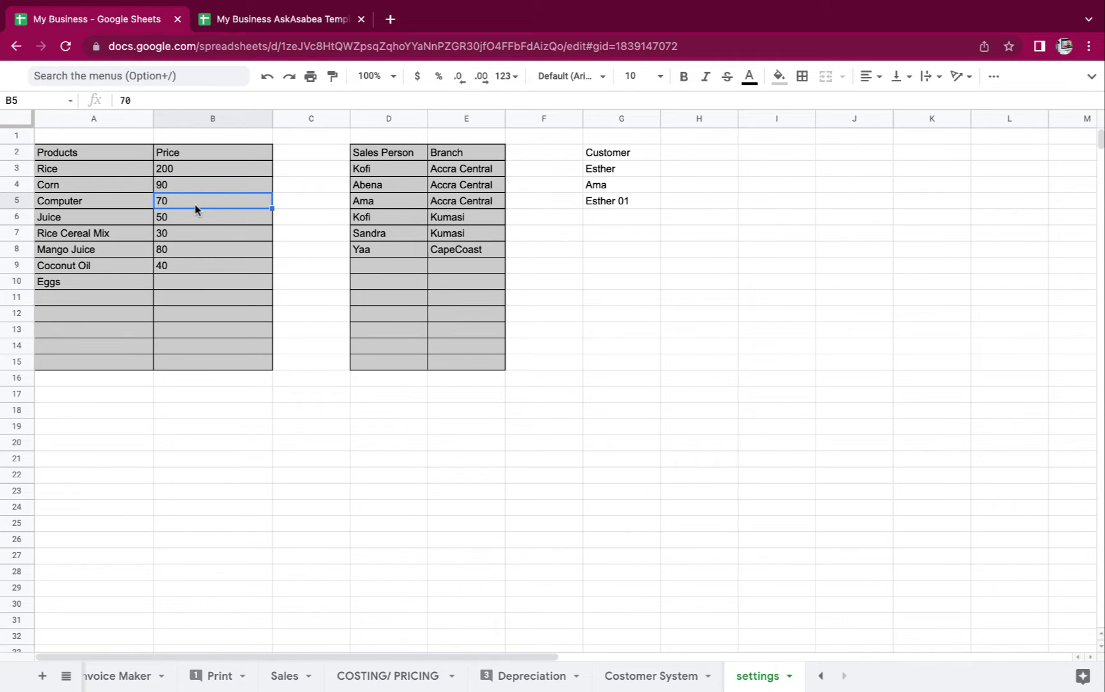
{"action": "type", "text": "340"}
{"action": "left_click", "coordinate": [180, 220]}
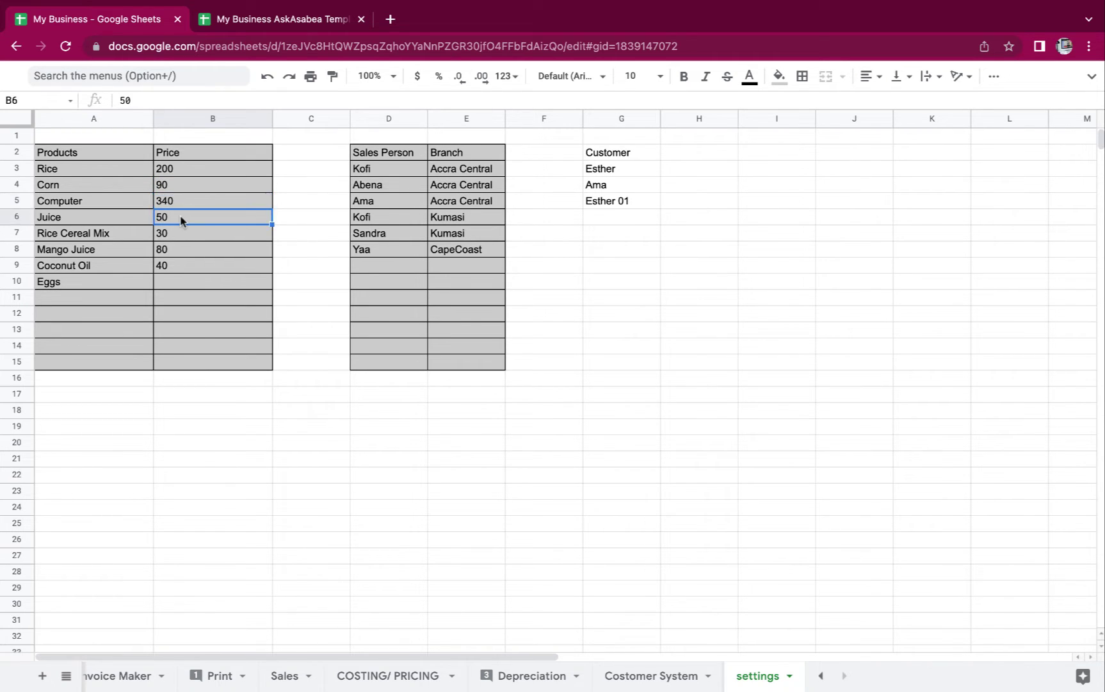
{"action": "type", "text": "7"}
- Set the prices of Rice Cereal Mix, Mango Juice, Coconut Oil and Eggs to 20, 27, 80 and 50
{"action": "left_click", "coordinate": [178, 232]}
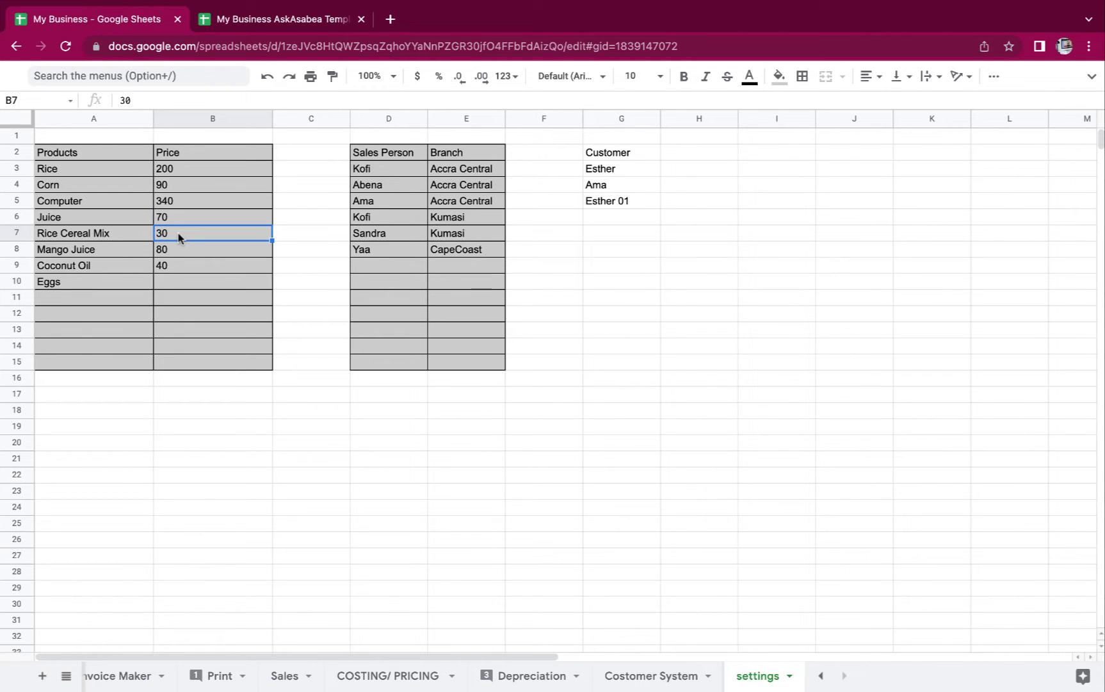
{"action": "type", "text": "20"}
{"action": "left_click", "coordinate": [181, 255]}
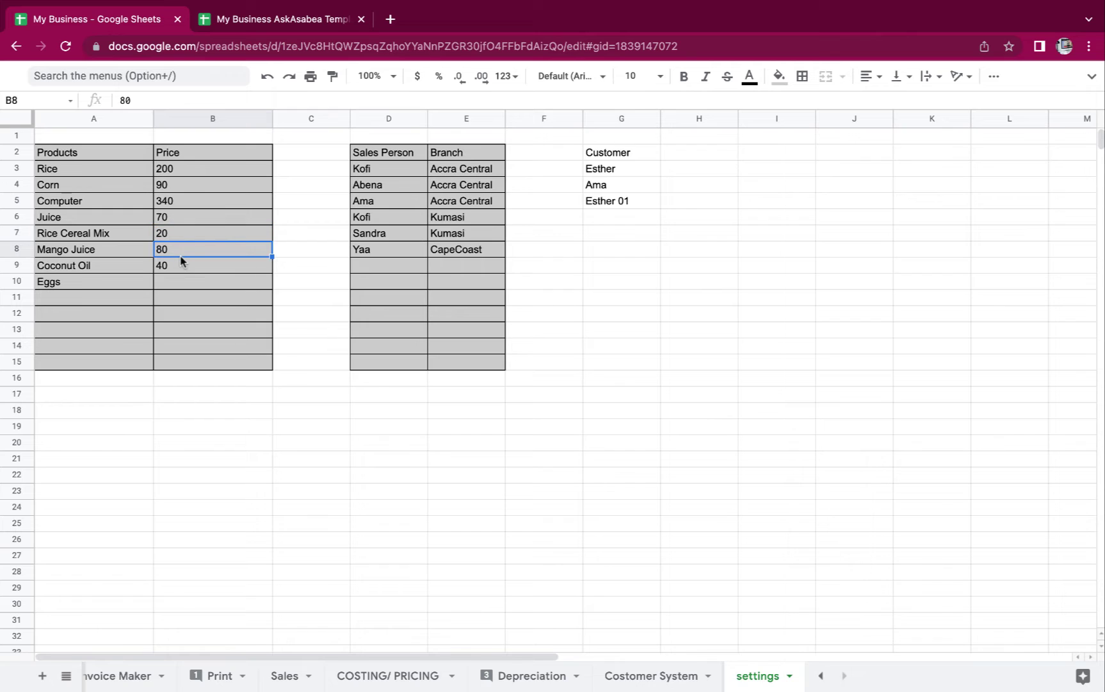
{"action": "type", "text": "27"}
{"action": "left_click", "coordinate": [180, 269]}
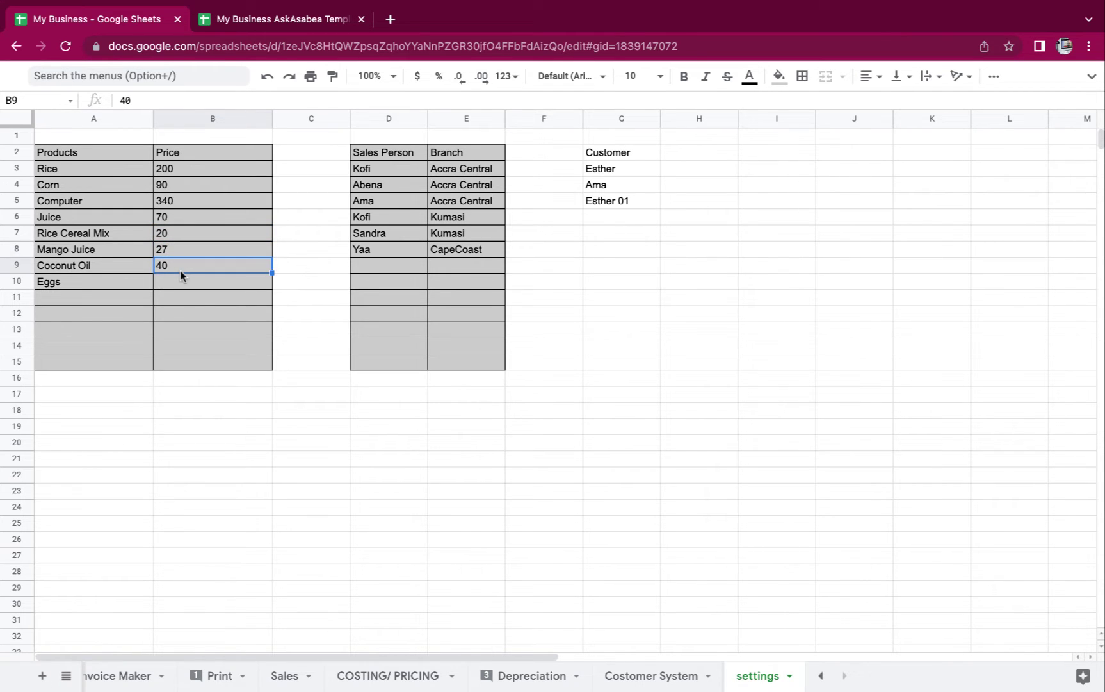
{"action": "type", "text": "80"}
{"action": "left_click", "coordinate": [166, 285]}
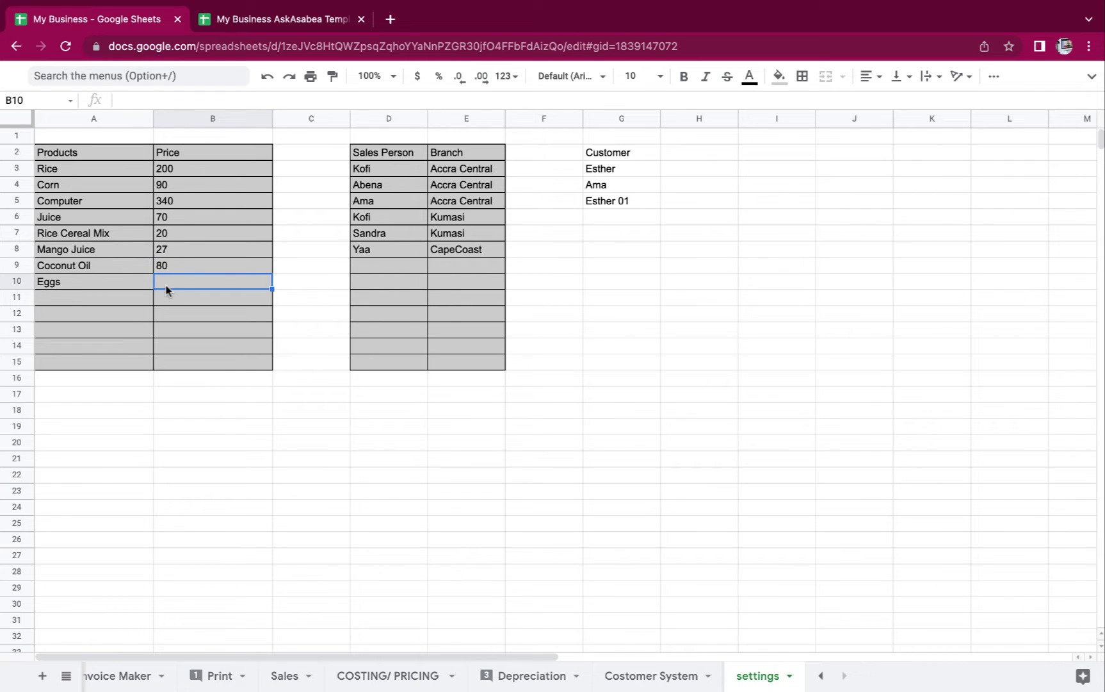
{"action": "type", "text": "50"}
- Widen the Sales Person column slightly and replace the first two salespeople in D3 and D4 with your own staff names
{"action": "left_click", "coordinate": [397, 172]}
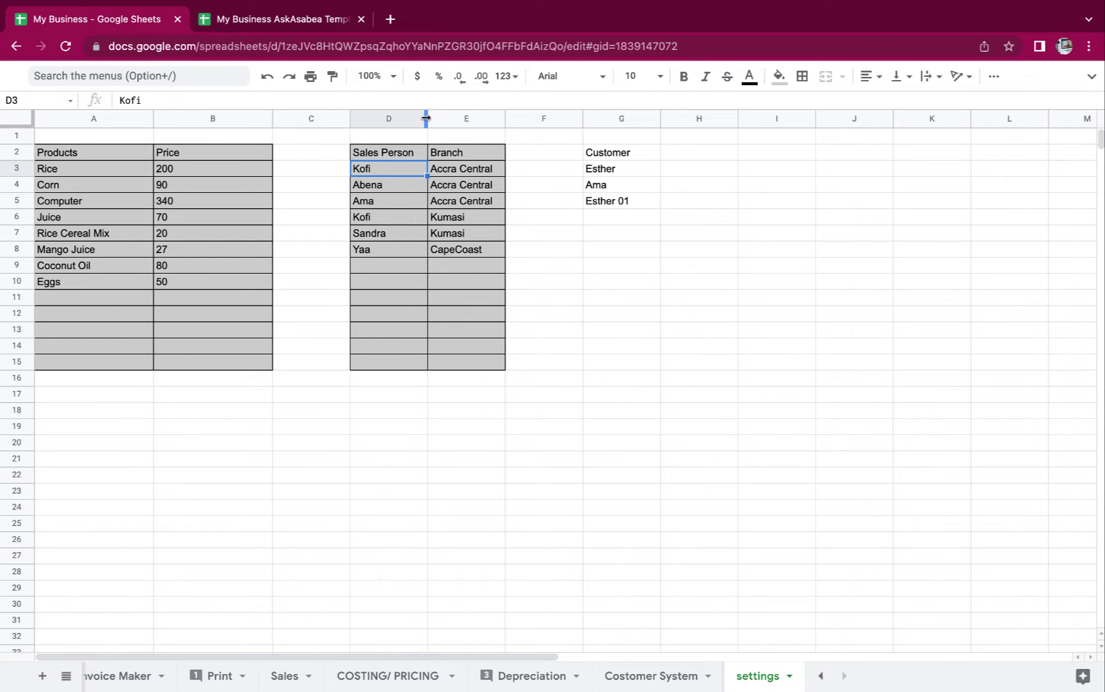
{"action": "left_click_drag", "start_coordinate": [426, 118], "coordinate": [445, 118]}
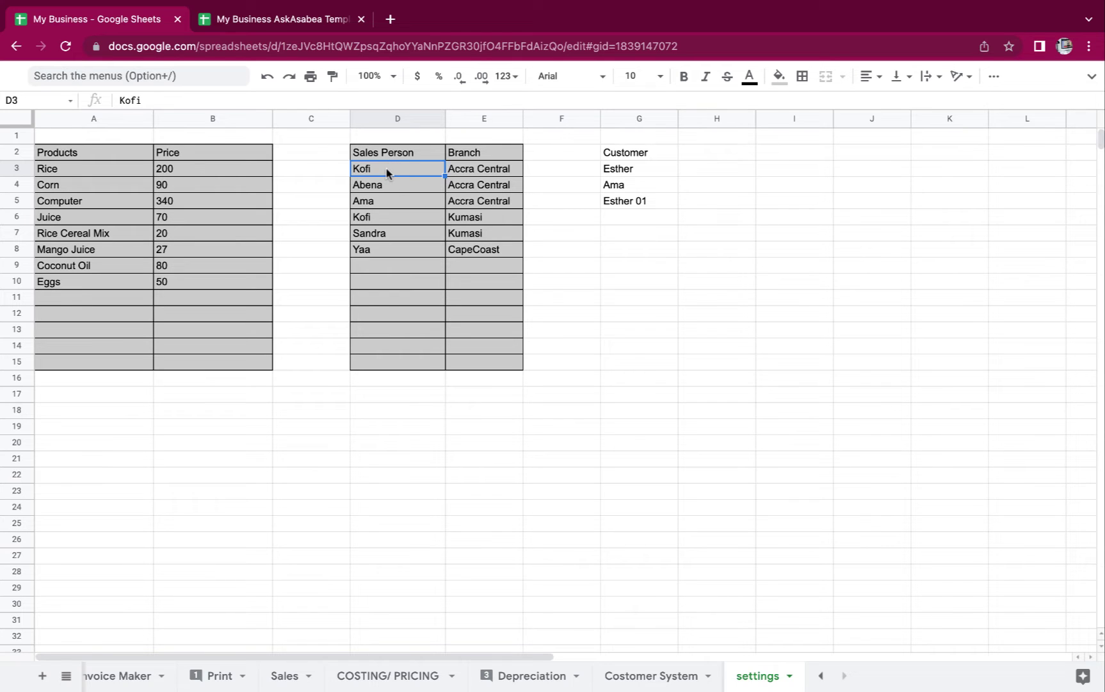
{"action": "type", "text": "Asabea"}
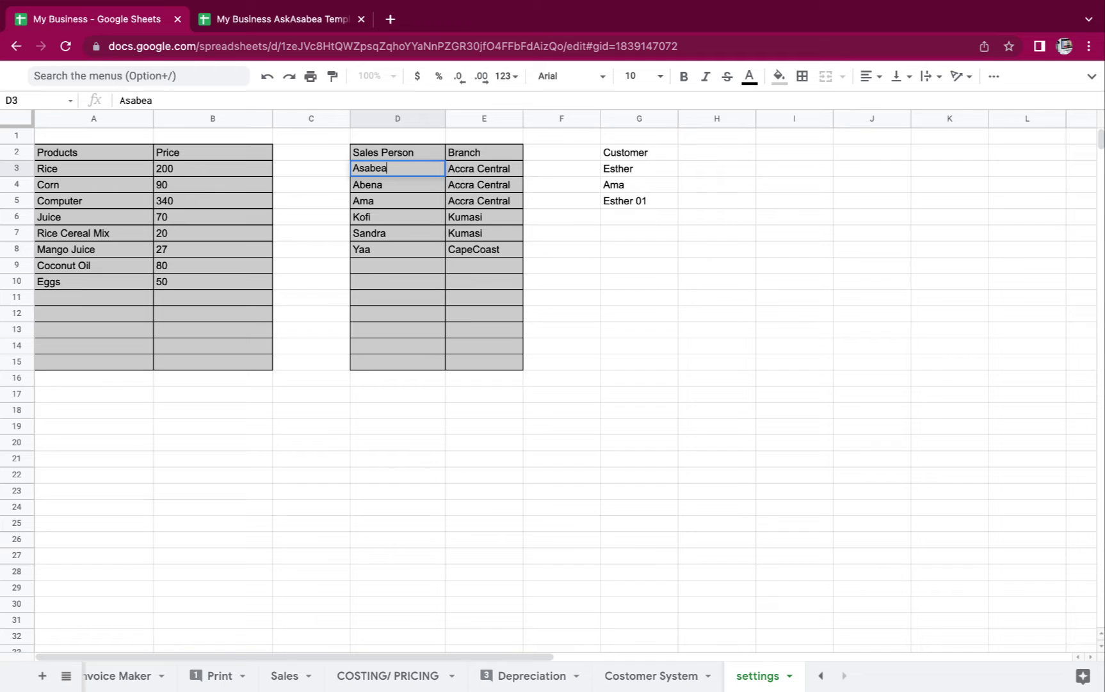
{"action": "left_click", "coordinate": [384, 190]}
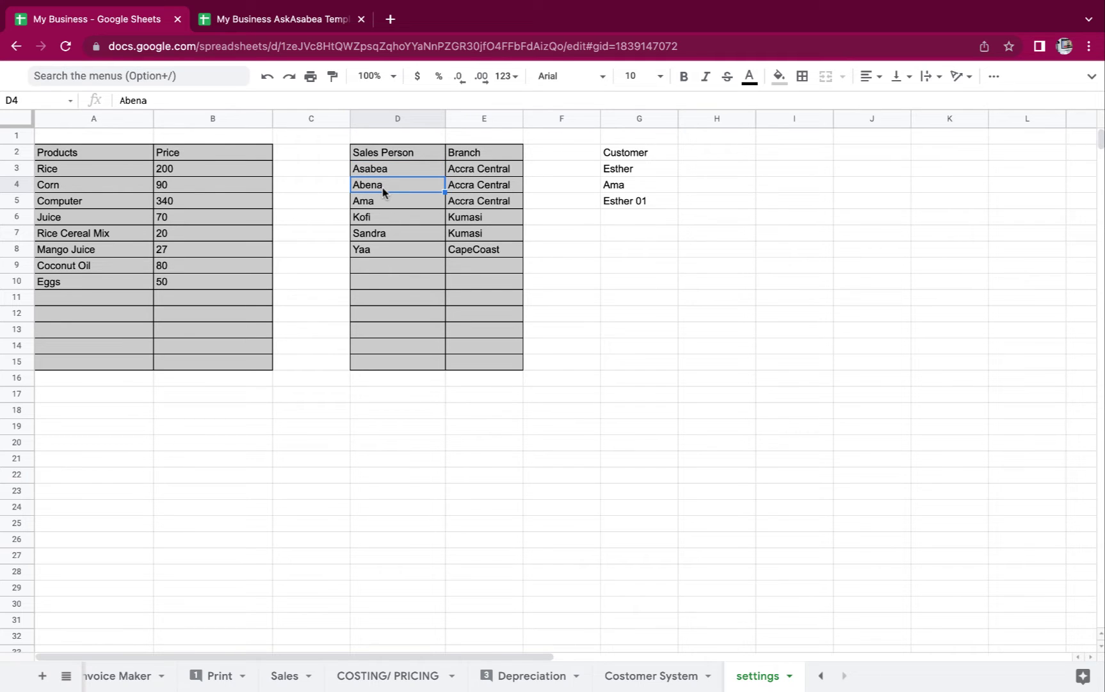
{"action": "type", "text": "Cica"}
{"action": "key", "text": "Return"}
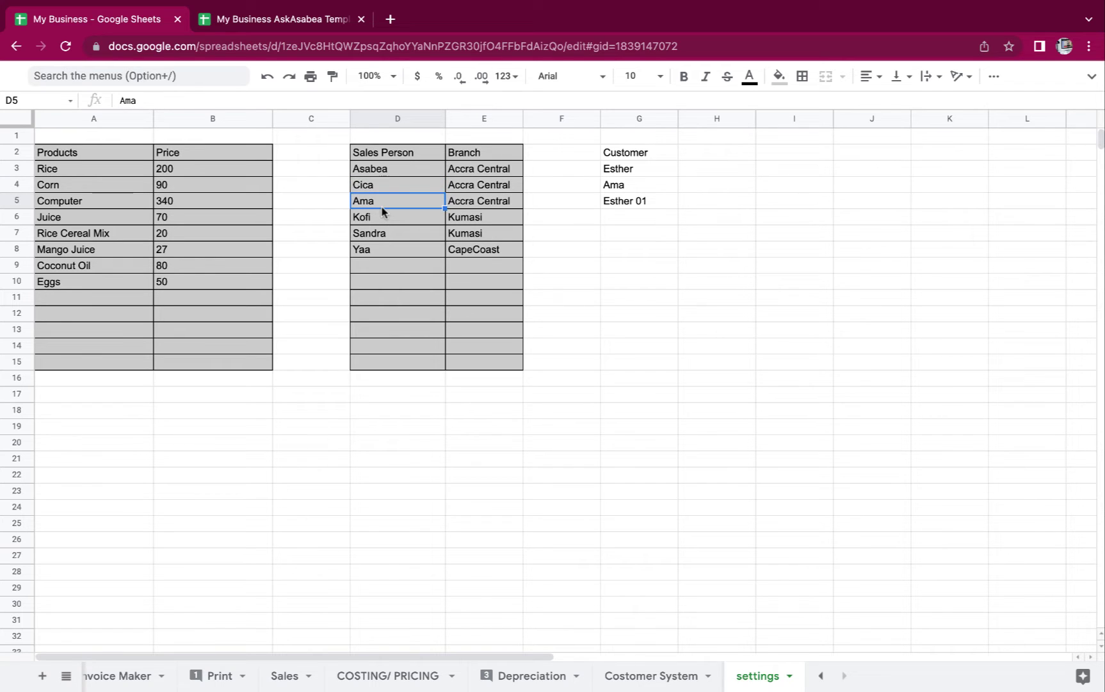
{"action": "left_click", "coordinate": [393, 234]}
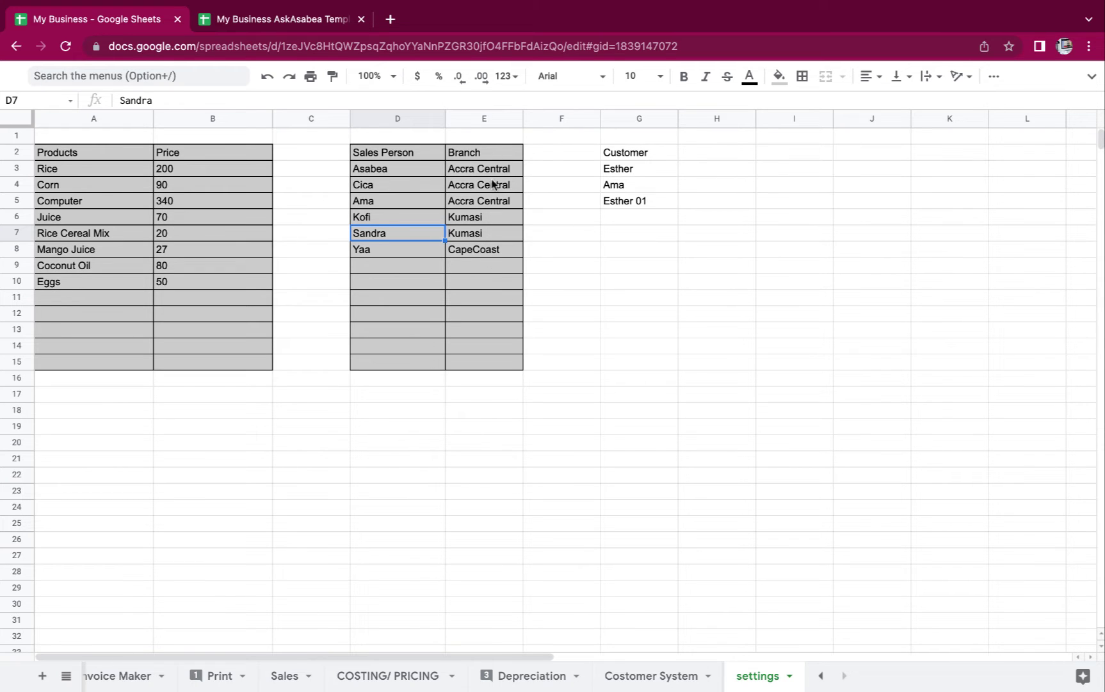
- Examine the formula in G2 that builds the Customer list and the entries below it
{"action": "left_click", "coordinate": [629, 170]}
{"action": "left_click", "coordinate": [636, 152]}
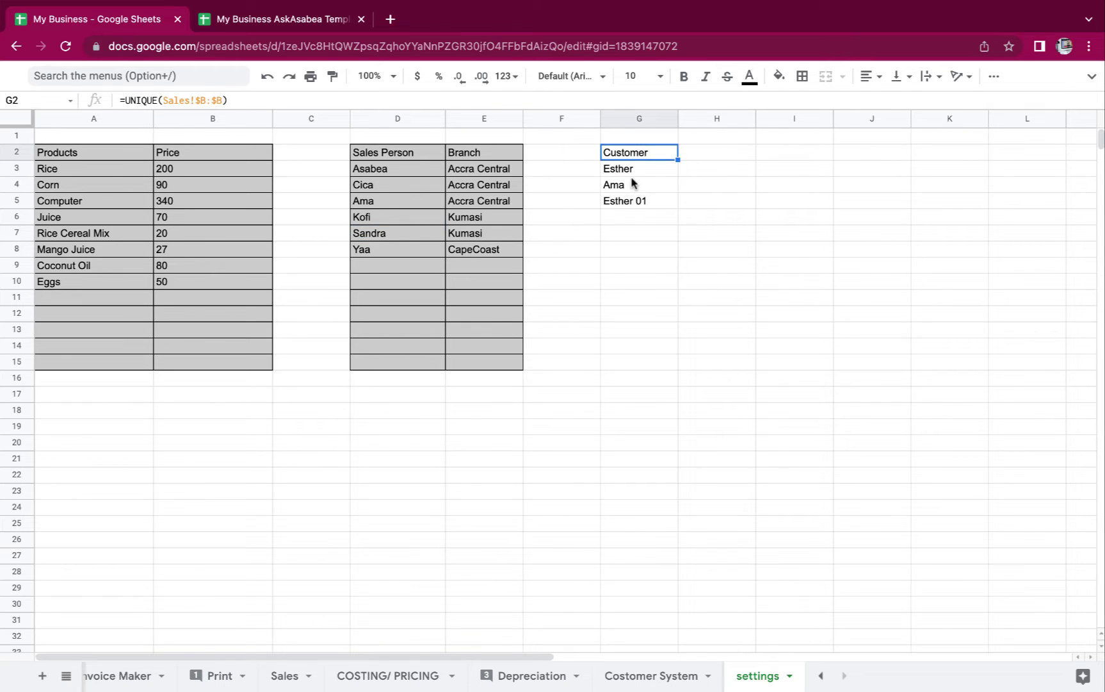
{"action": "left_click", "coordinate": [633, 172]}
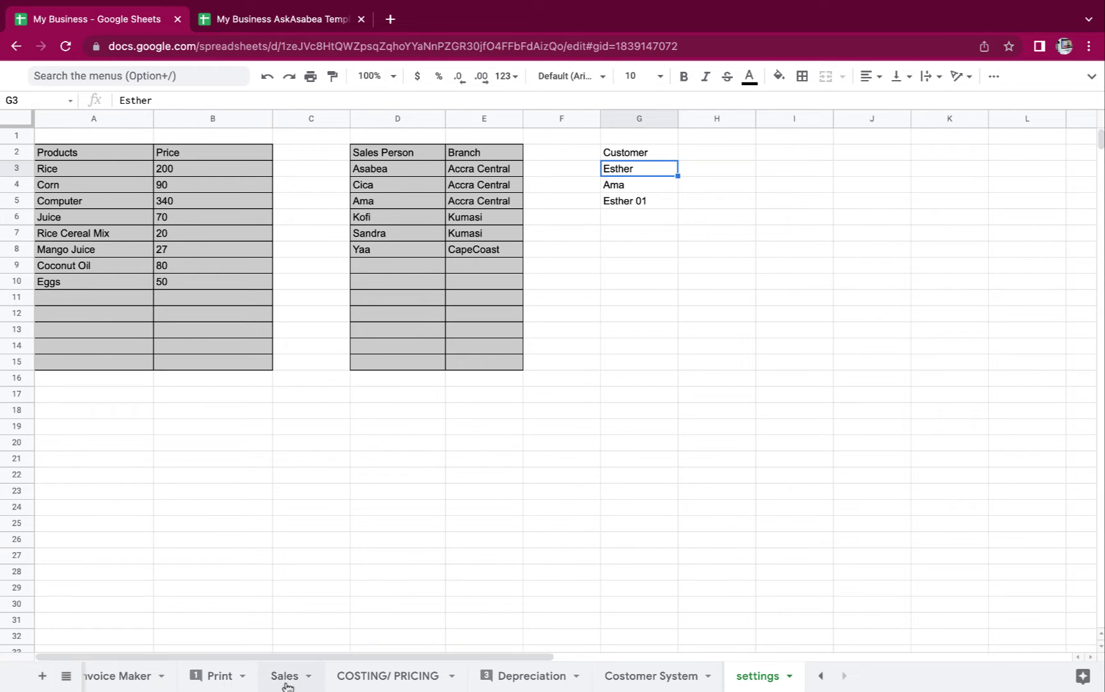
- Review the Instruction Sheet again, and open the Sales sheet to examine its product entries
{"action": "scroll", "coordinate": [280, 683], "scroll_direction": "left", "scroll_amount": 3}
{"action": "scroll", "coordinate": [280, 683], "scroll_direction": "left", "scroll_amount": 2}
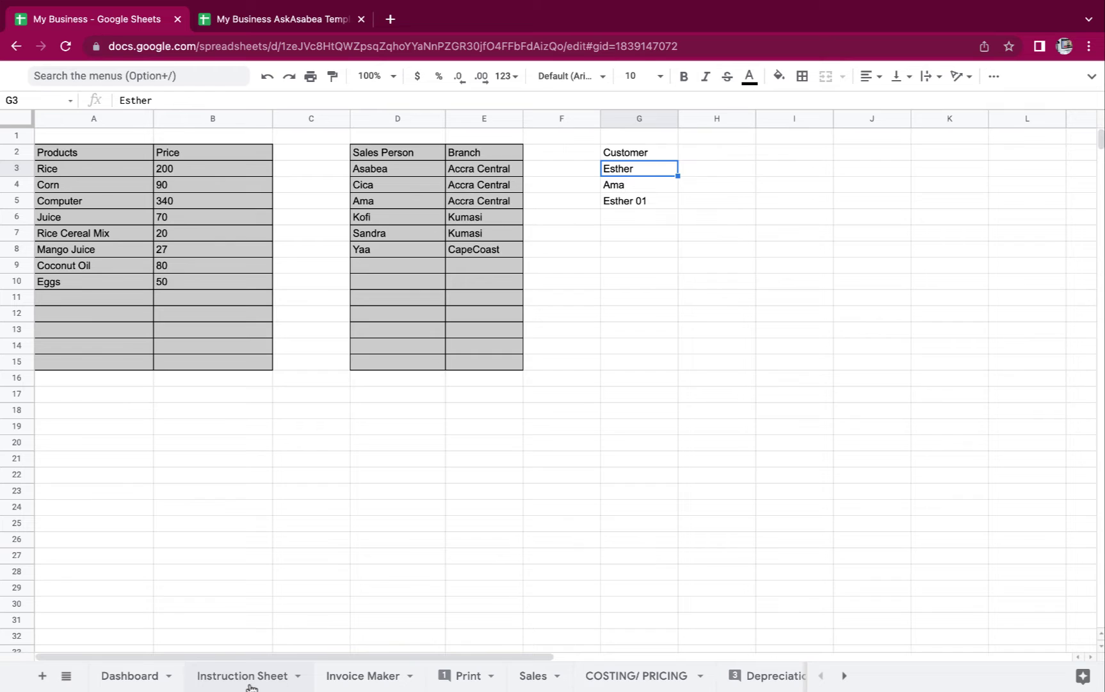
{"action": "left_click", "coordinate": [249, 680]}
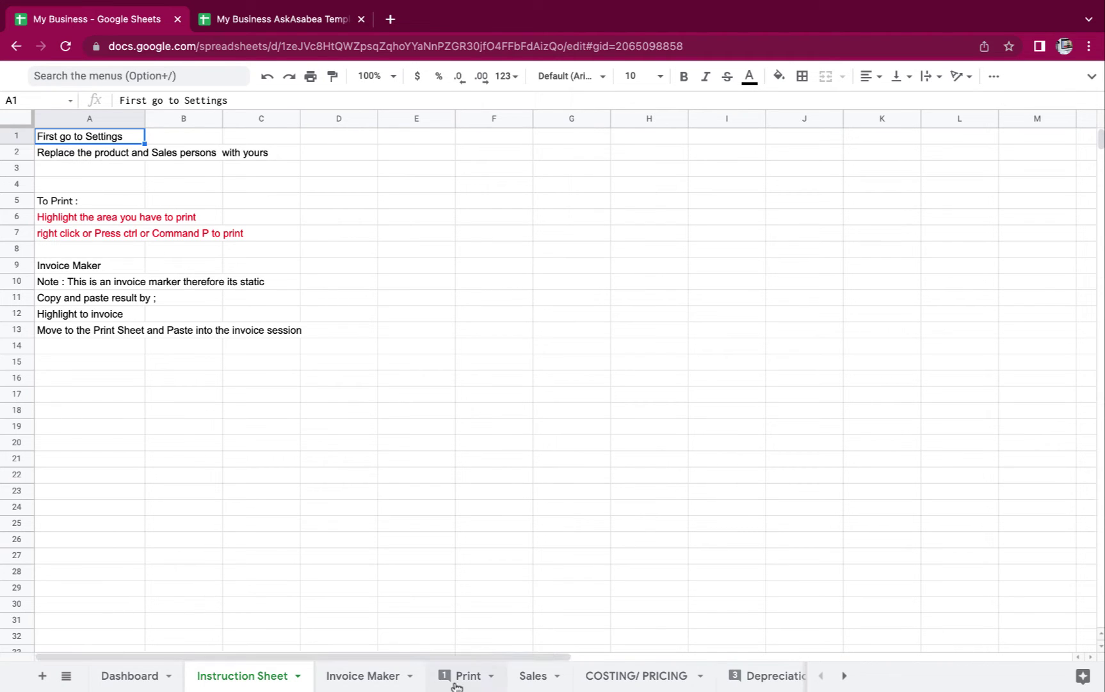
{"action": "left_click", "coordinate": [533, 677]}
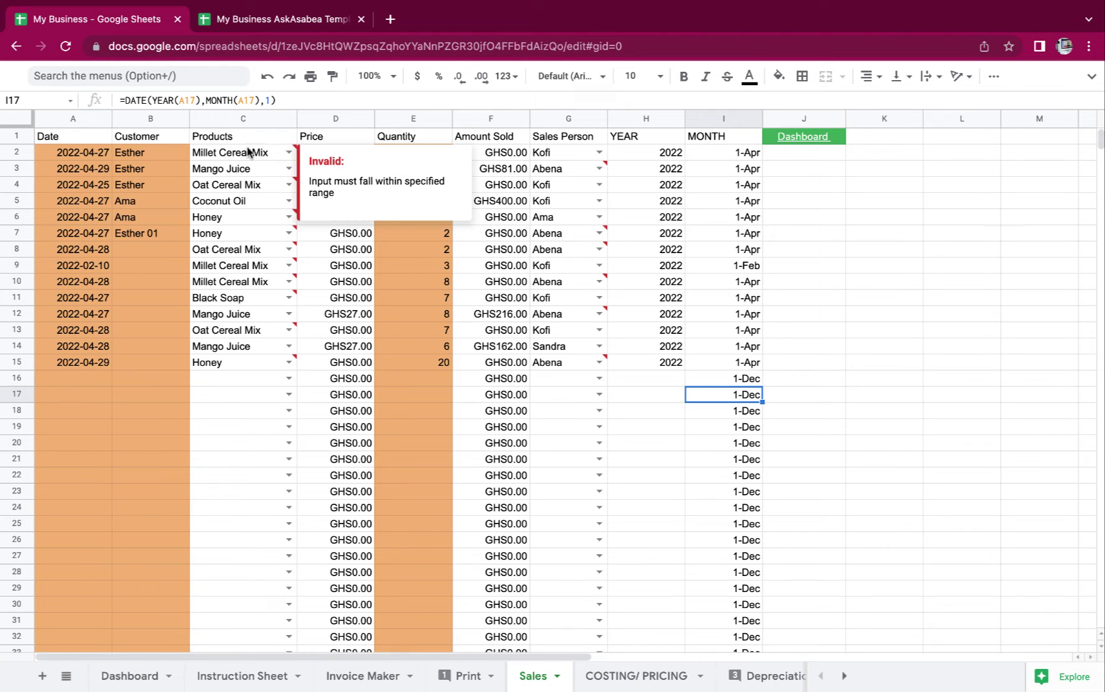
- Clear the sample product entries in C2:C15 of the Sales sheet
{"action": "left_click_drag", "start_coordinate": [253, 154], "coordinate": [244, 363]}
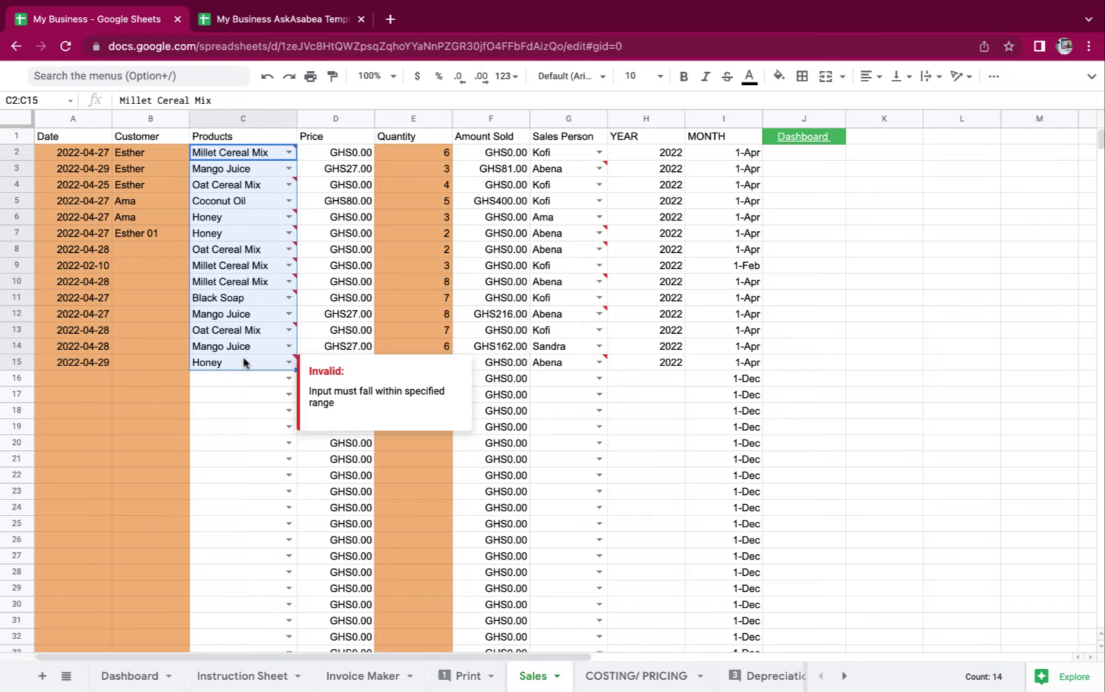
{"action": "key", "text": "Delete"}
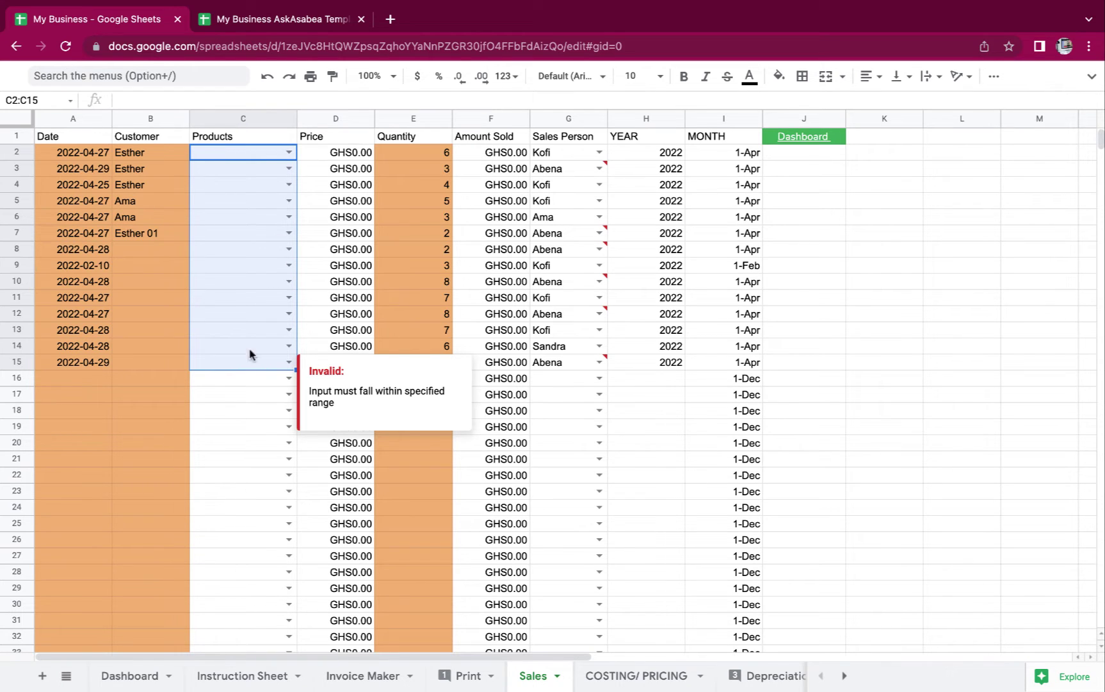
{"action": "left_click", "coordinate": [266, 413]}
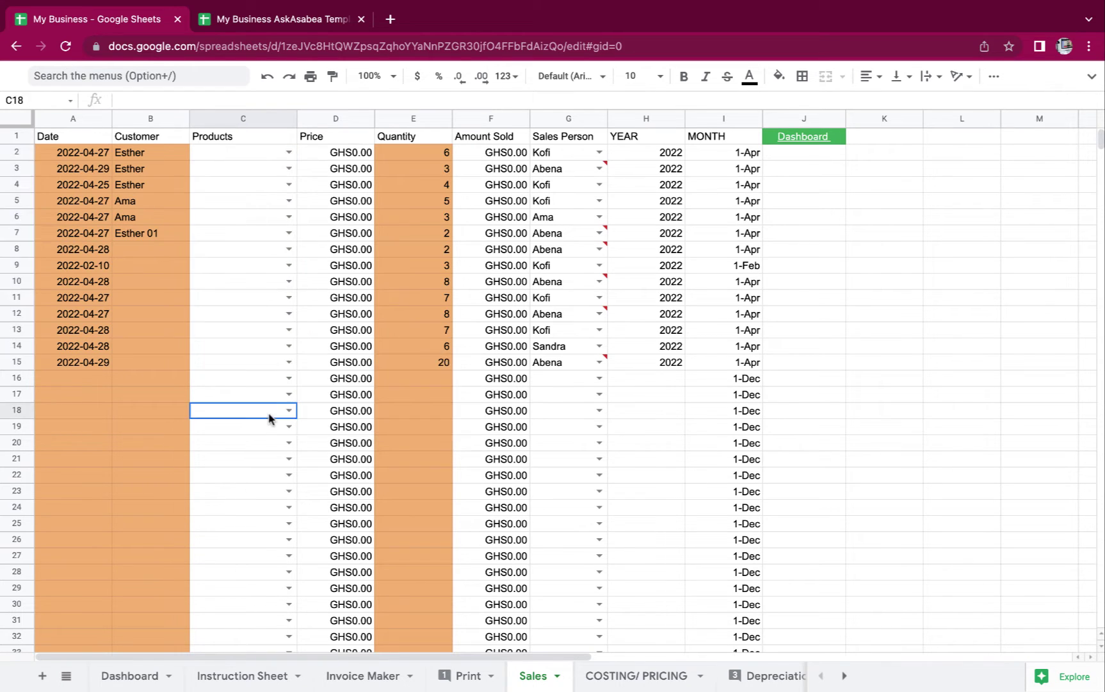
- Try out the product choices by selecting Rice in C2 and Corn in C3 and C4
{"action": "left_click", "coordinate": [286, 154]}
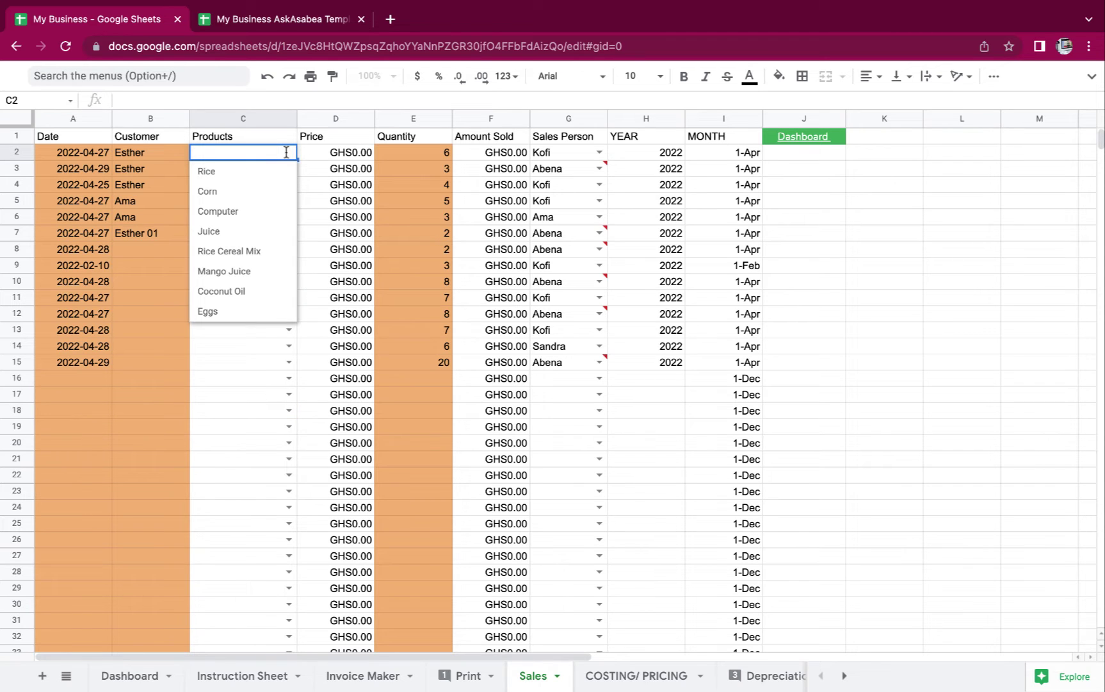
{"action": "left_click", "coordinate": [243, 178]}
{"action": "left_click", "coordinate": [289, 168]}
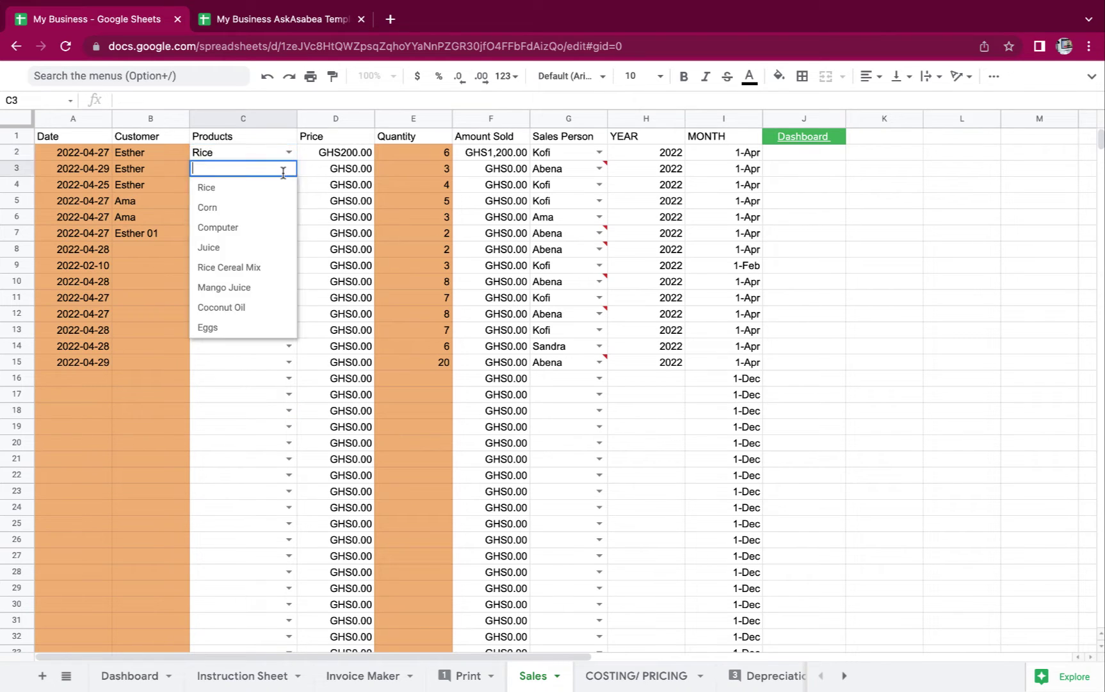
{"action": "left_click", "coordinate": [255, 206]}
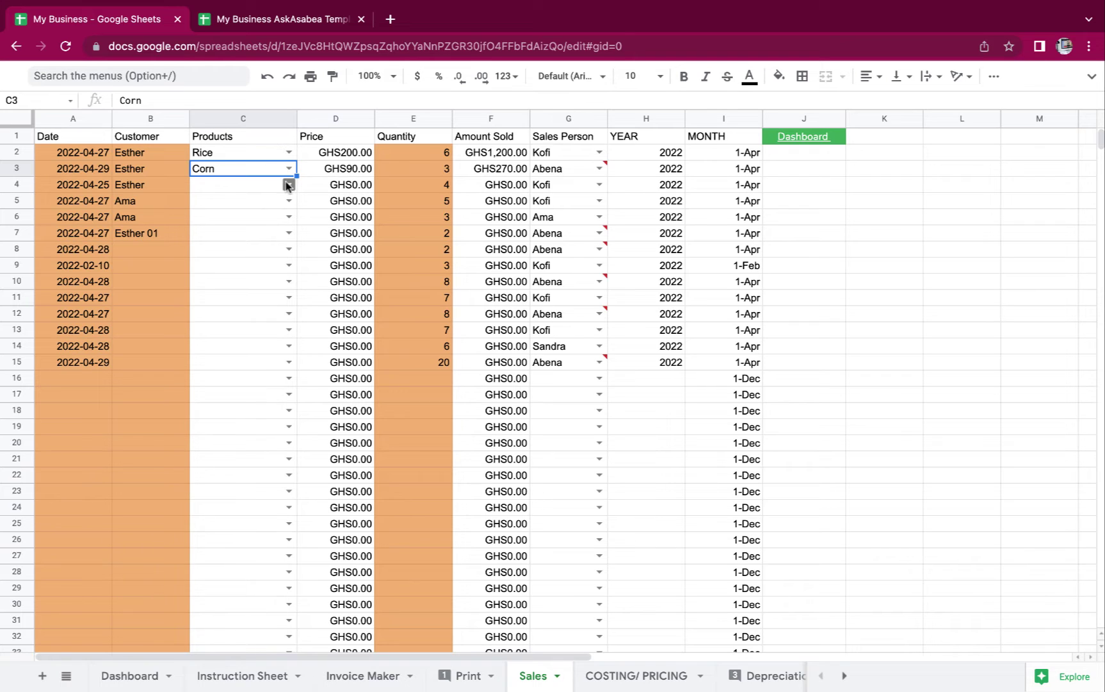
{"action": "left_click", "coordinate": [287, 184]}
{"action": "left_click", "coordinate": [252, 225]}
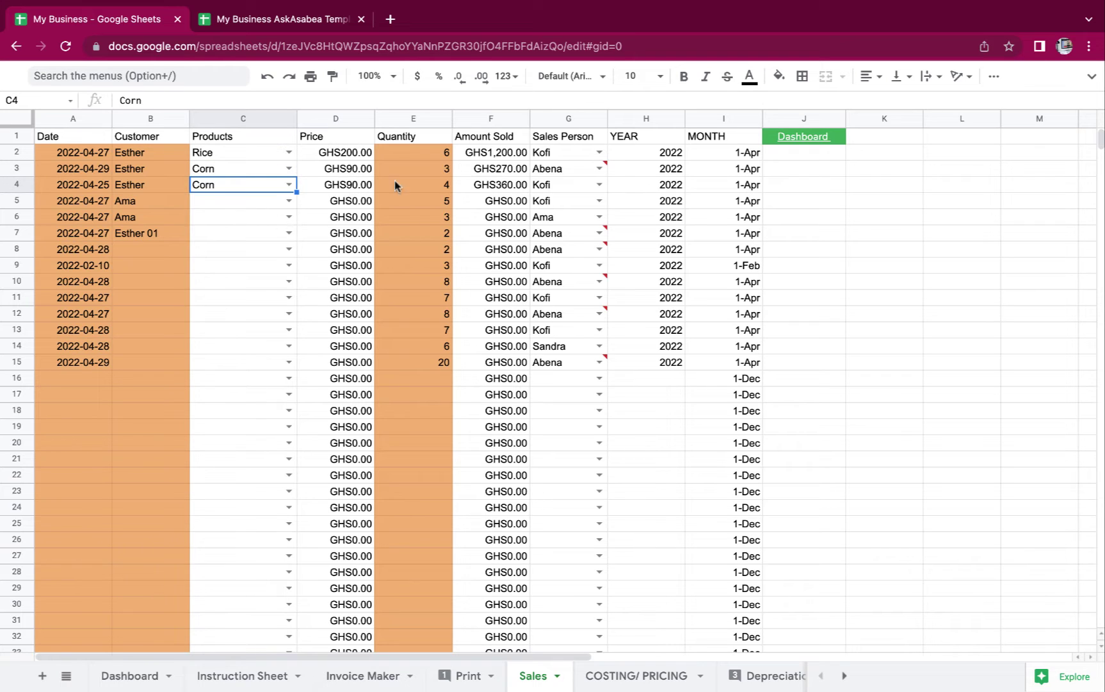
- Clear the sample Sales Person entries in G2:G15
{"action": "left_click_drag", "start_coordinate": [566, 154], "coordinate": [593, 287]}
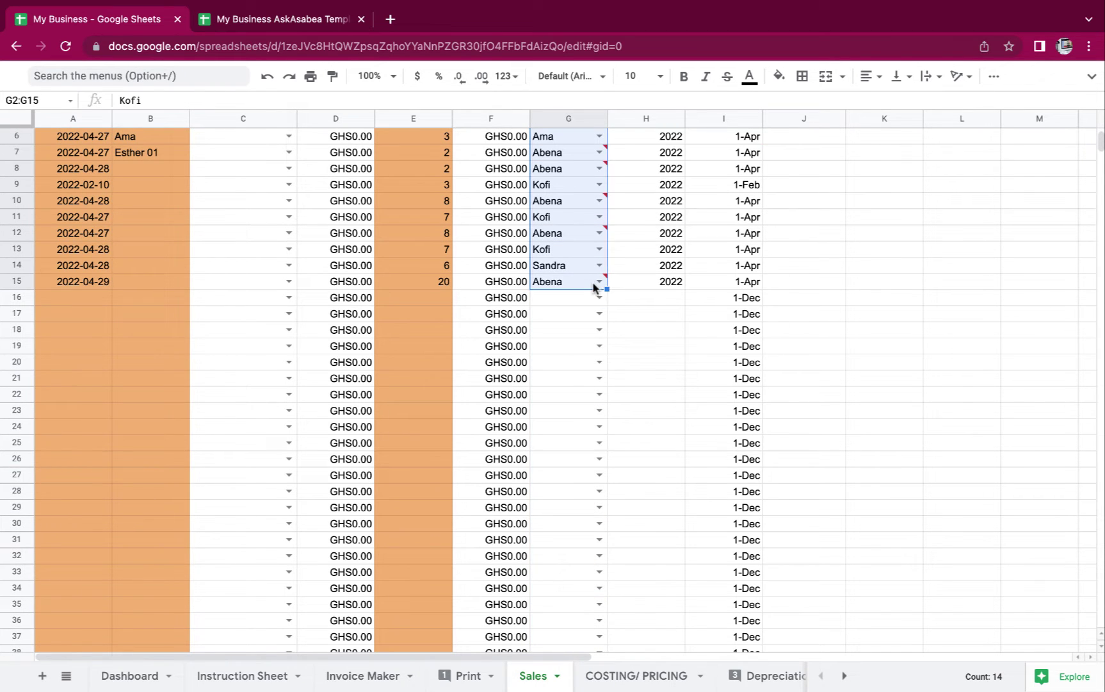
{"action": "key", "text": "Delete"}
{"action": "scroll", "coordinate": [593, 288], "scroll_direction": "up", "scroll_amount": 2}
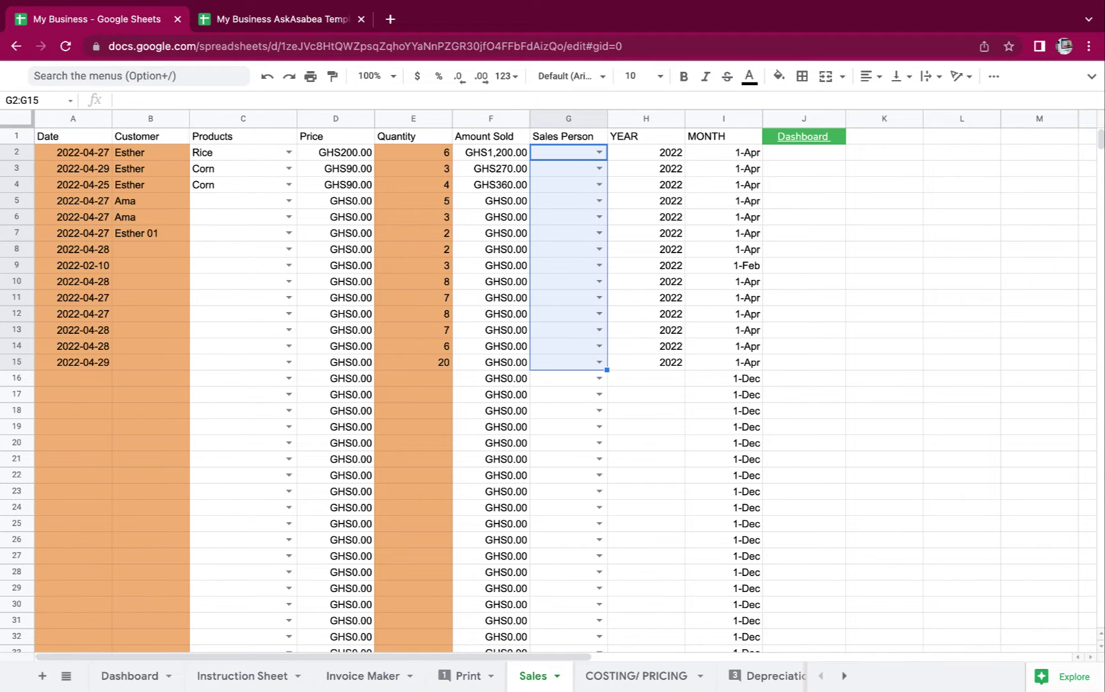
{"action": "left_click_drag", "start_coordinate": [555, 156], "coordinate": [561, 376]}
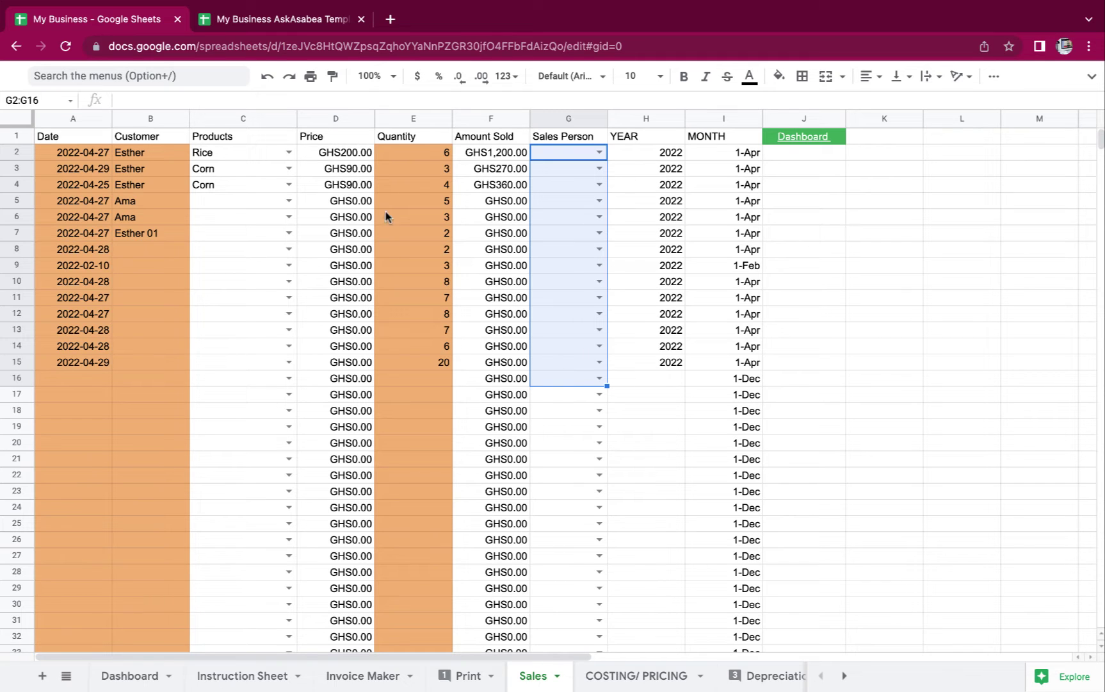
- Examine the salespeople available for selection in G2 without choosing one
{"action": "left_click", "coordinate": [237, 155]}
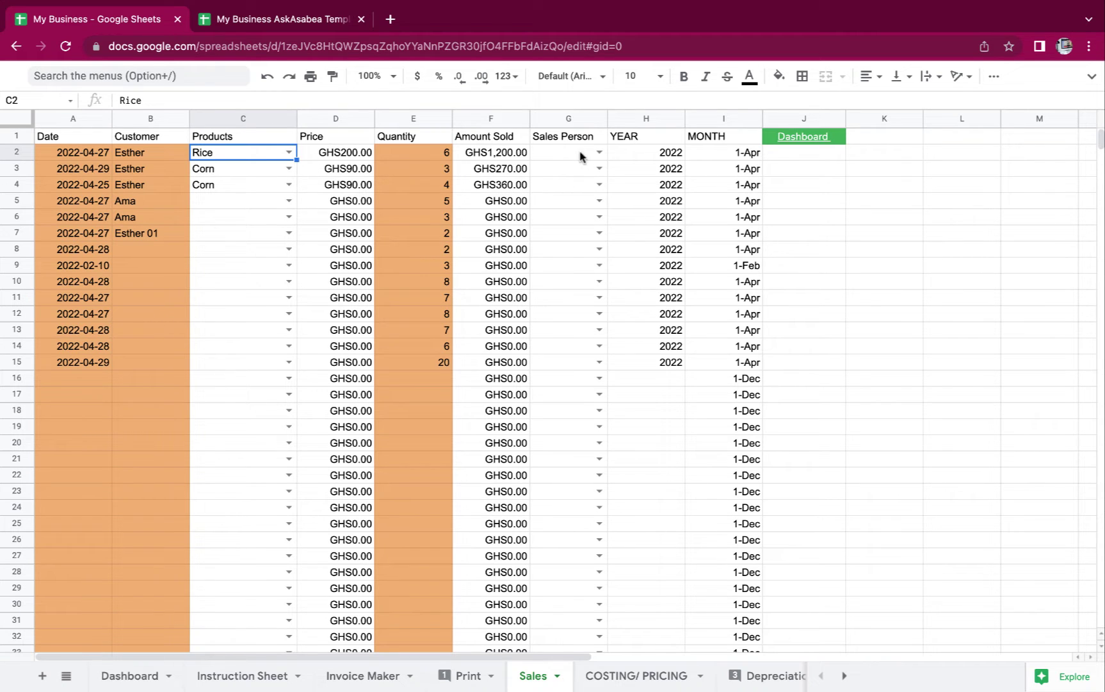
{"action": "left_click", "coordinate": [599, 152]}
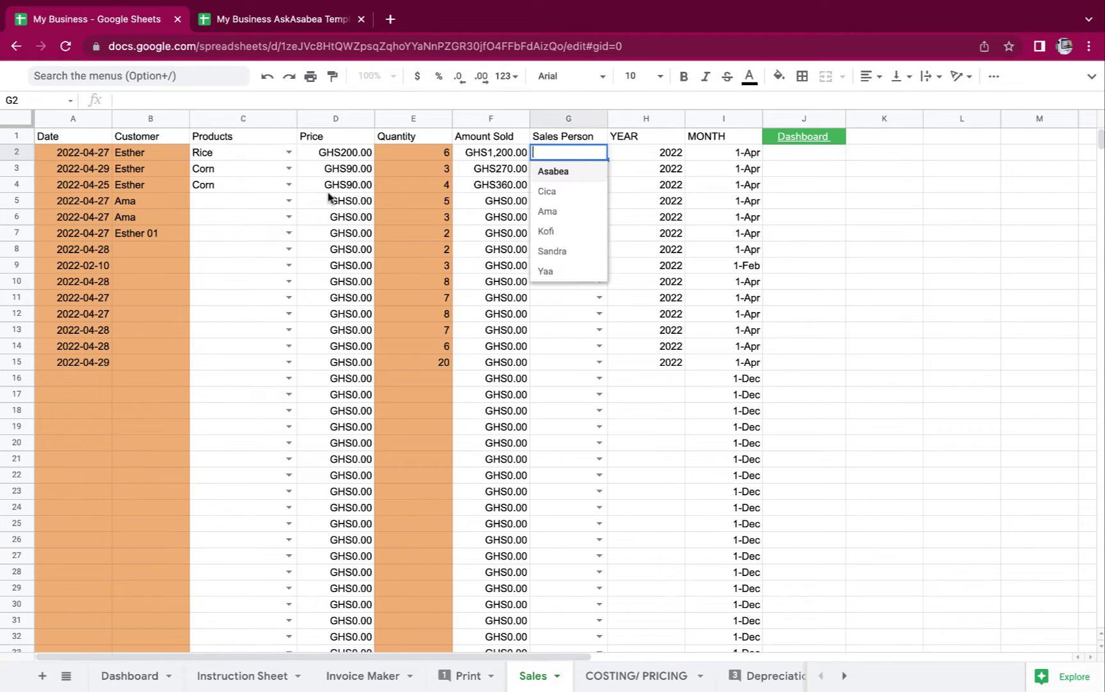
{"action": "left_click", "coordinate": [135, 157]}
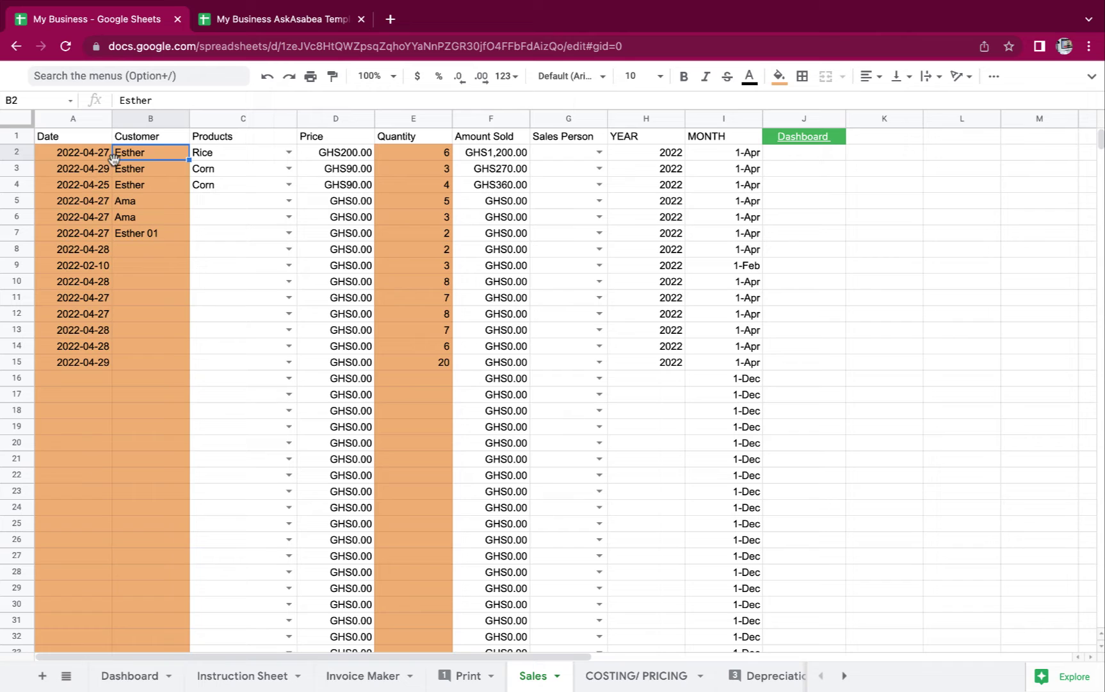
- Clear the remaining sample data from the dates in A2:A15, customers and products in B2:C10, and quantities in E2:E15
{"action": "left_click_drag", "start_coordinate": [78, 152], "coordinate": [81, 371]}
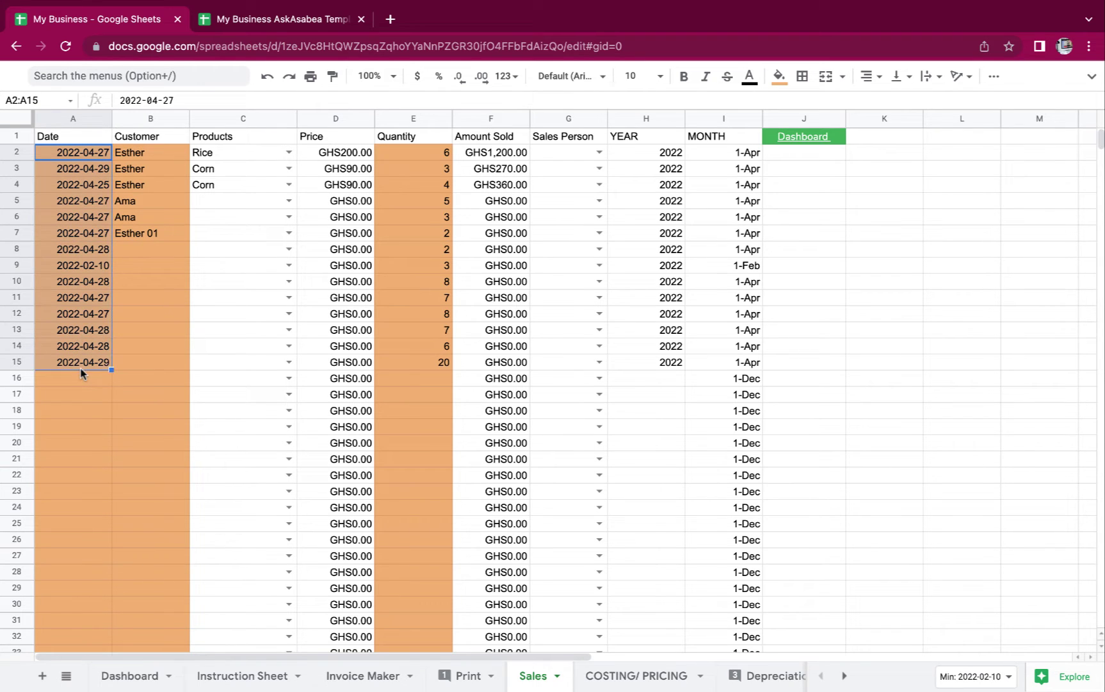
{"action": "key", "text": "Delete"}
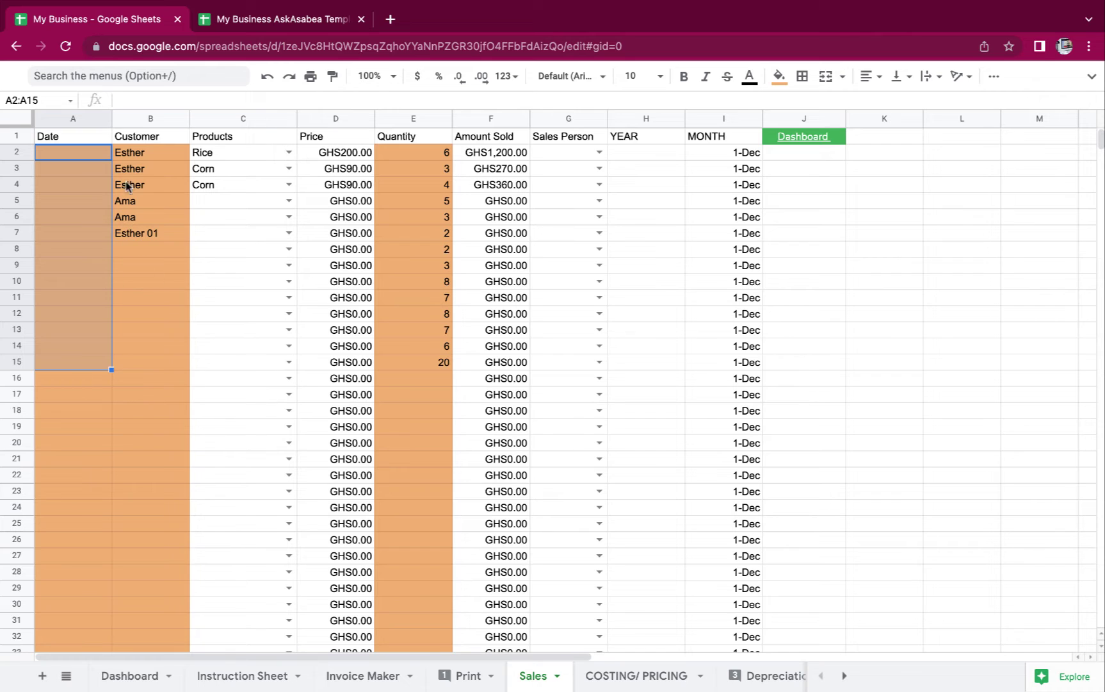
{"action": "left_click_drag", "start_coordinate": [145, 155], "coordinate": [197, 286]}
{"action": "key", "text": "Delete"}
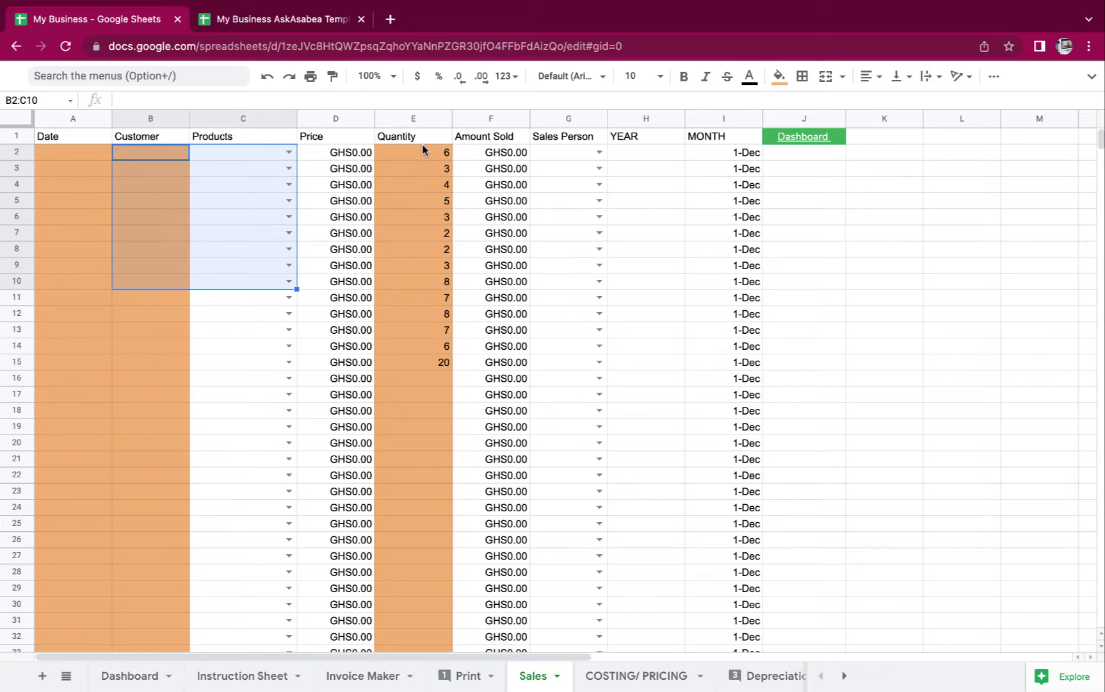
{"action": "left_click_drag", "start_coordinate": [424, 152], "coordinate": [441, 363]}
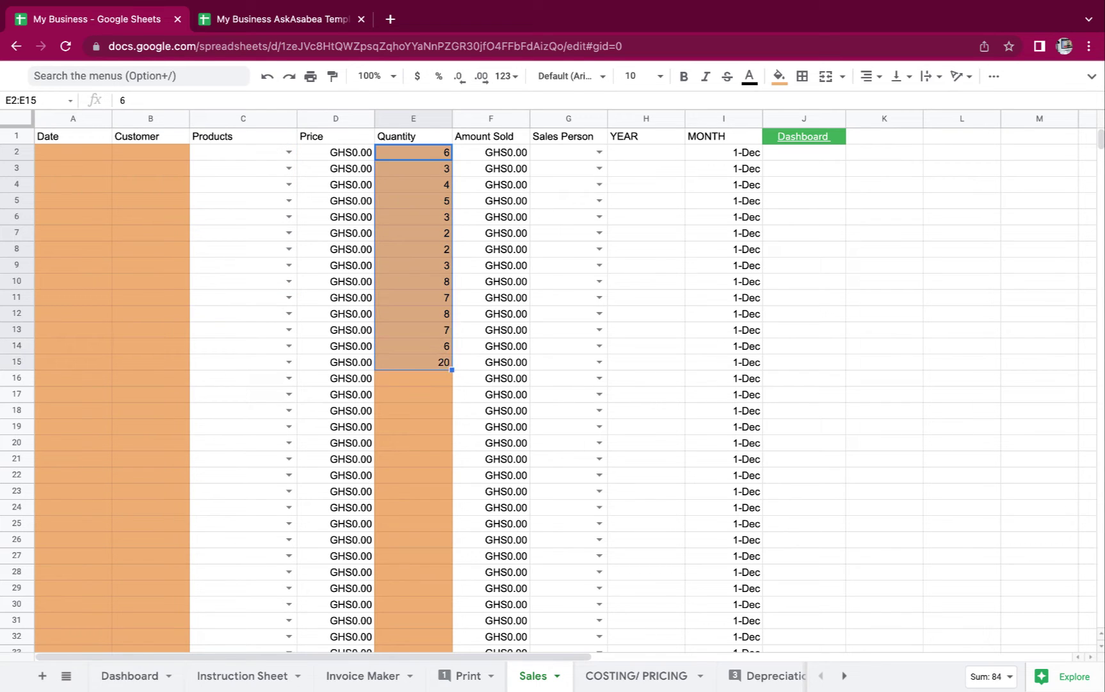
{"action": "key", "text": "Delete"}
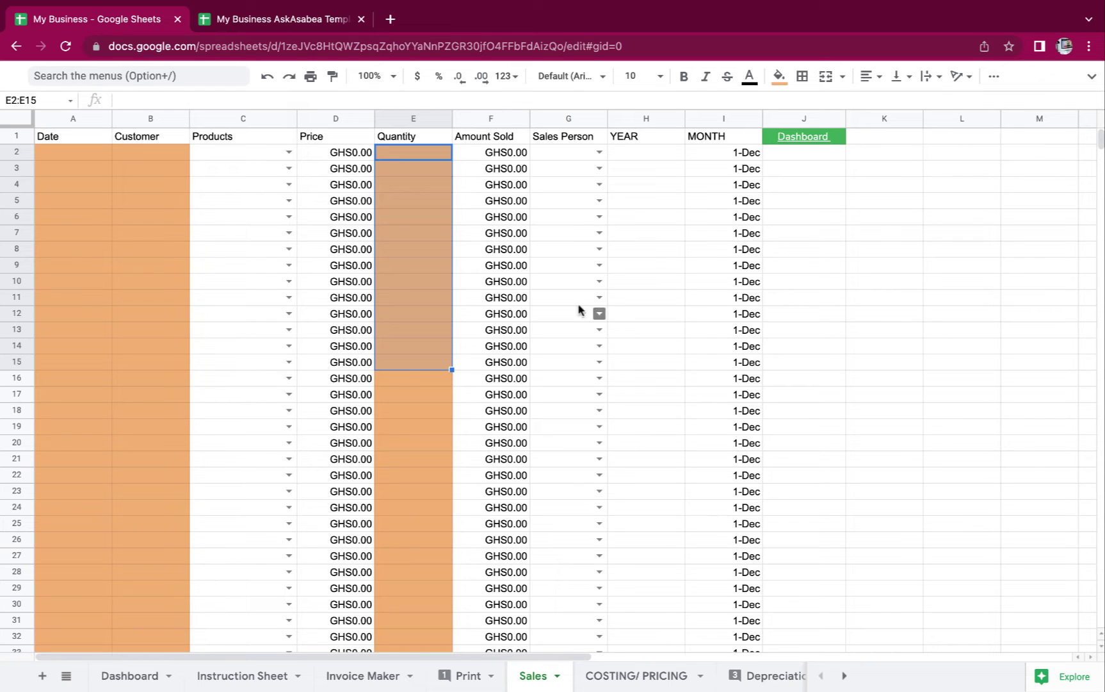
- Start the first sale in row 2 with the date 2022-04-06 and the customer's name
{"action": "left_click", "coordinate": [73, 154]}
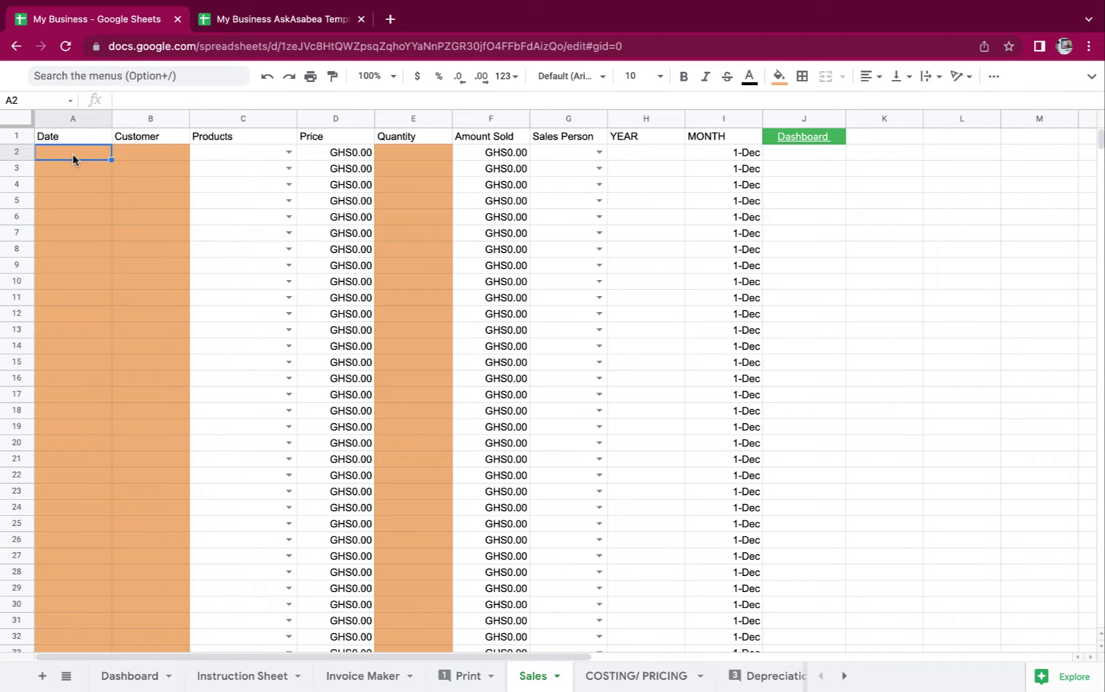
{"action": "double_click", "coordinate": [73, 154]}
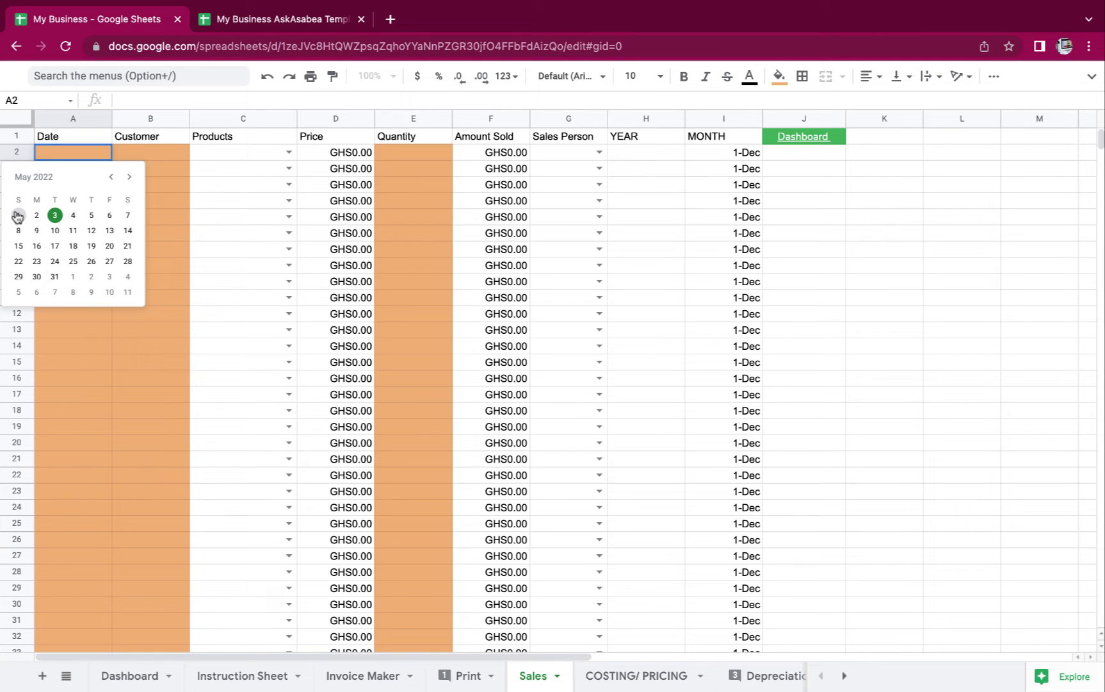
{"action": "left_click", "coordinate": [110, 177]}
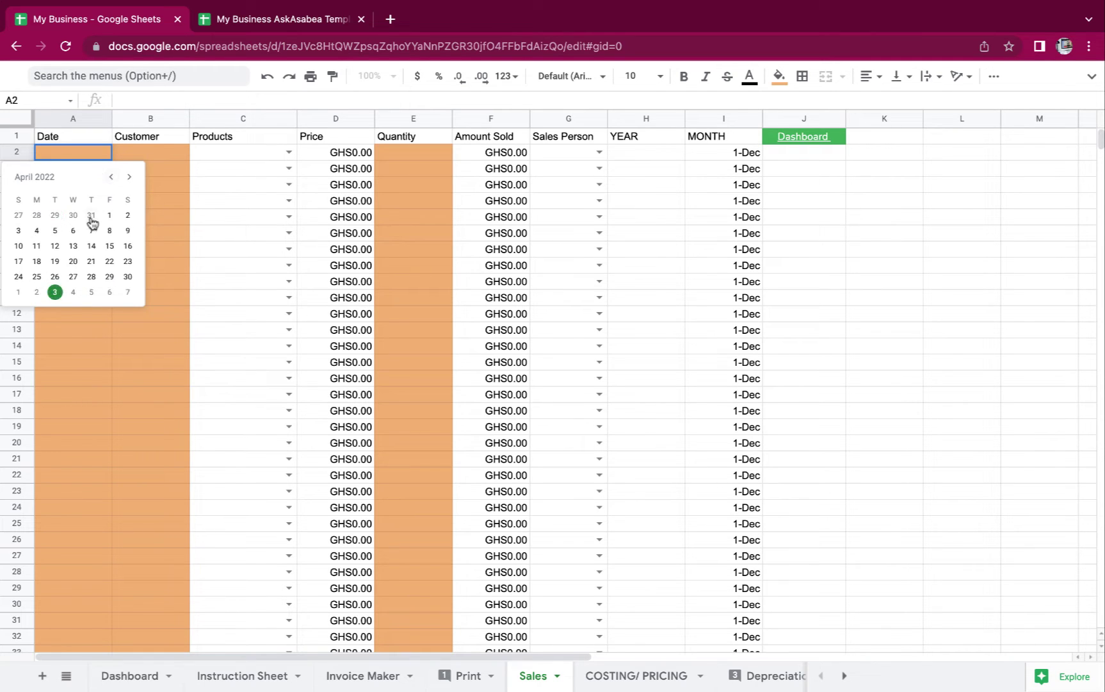
{"action": "left_click", "coordinate": [73, 231]}
{"action": "left_click", "coordinate": [160, 154]}
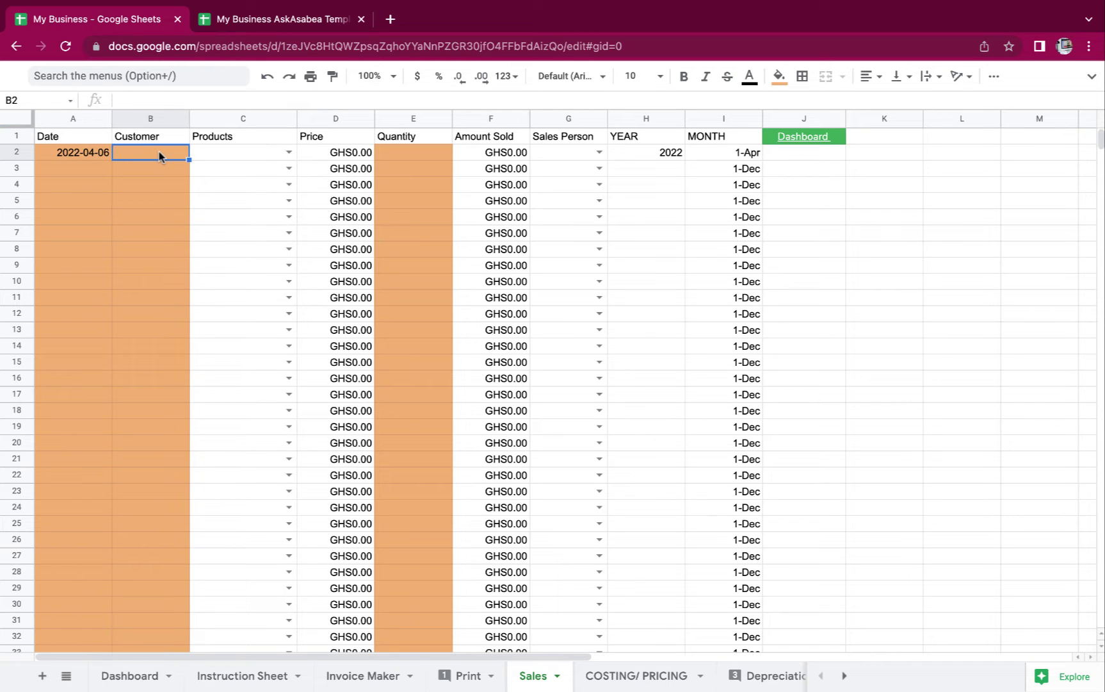
{"action": "type", "text": "Deedee"}
{"action": "left_click", "coordinate": [93, 170]}
- Complete the row 2 sale with the product Computer, quantity 5 and the first listed salesperson
{"action": "left_click", "coordinate": [283, 155]}
{"action": "left_click", "coordinate": [290, 153]}
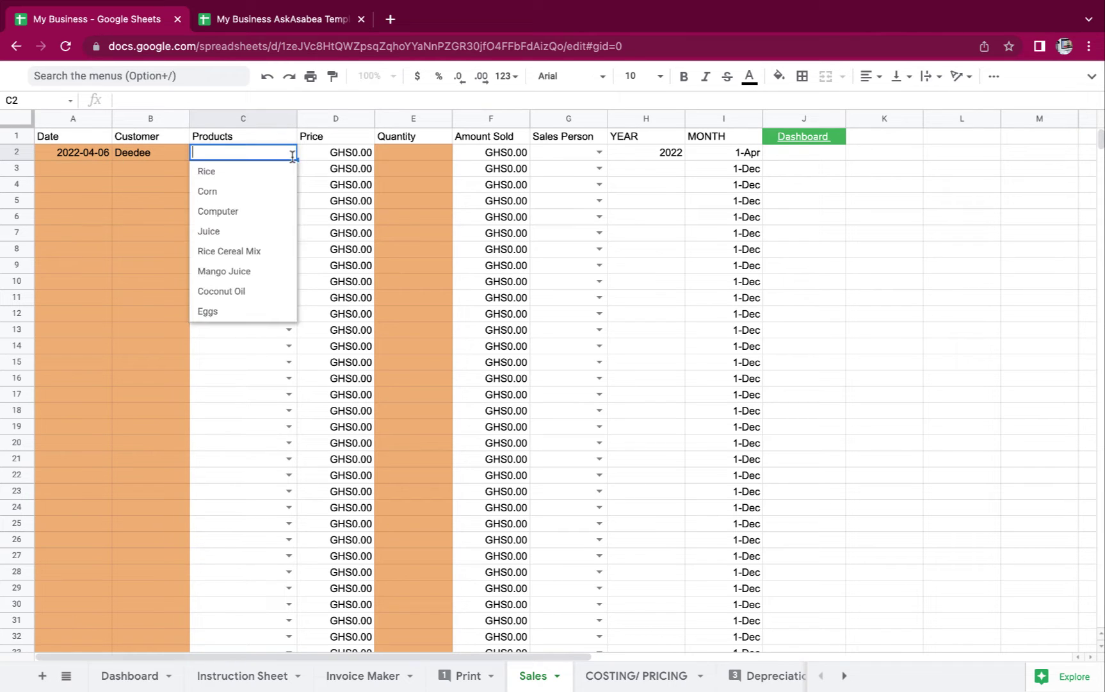
{"action": "left_click", "coordinate": [272, 211]}
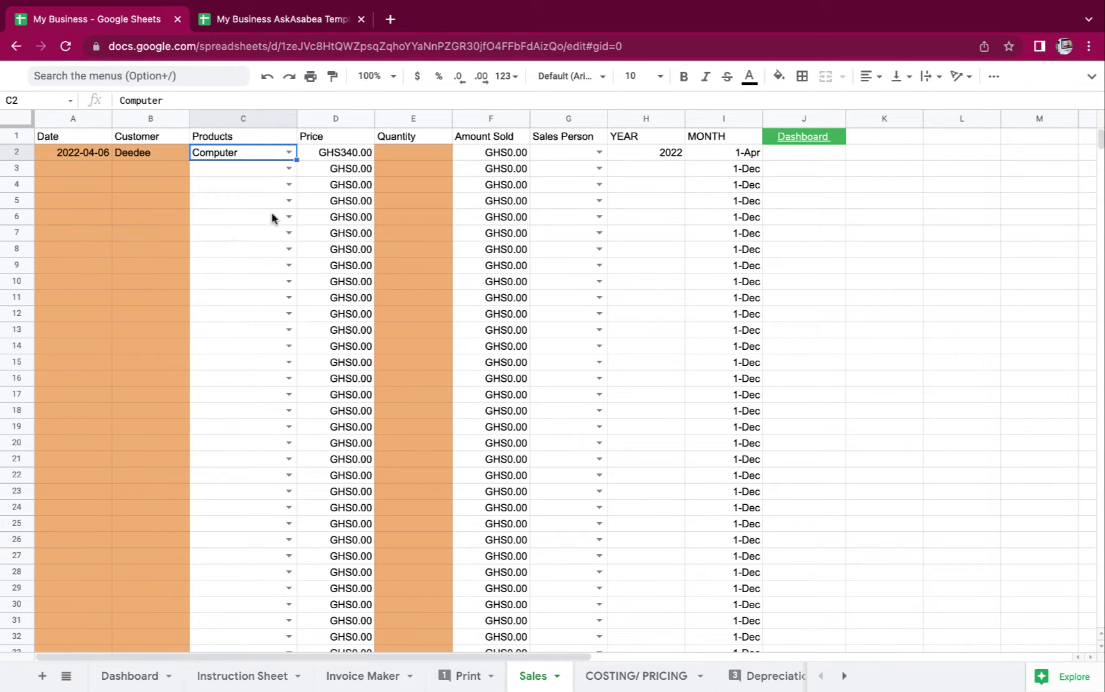
{"action": "left_click", "coordinate": [413, 151]}
{"action": "type", "text": "5"}
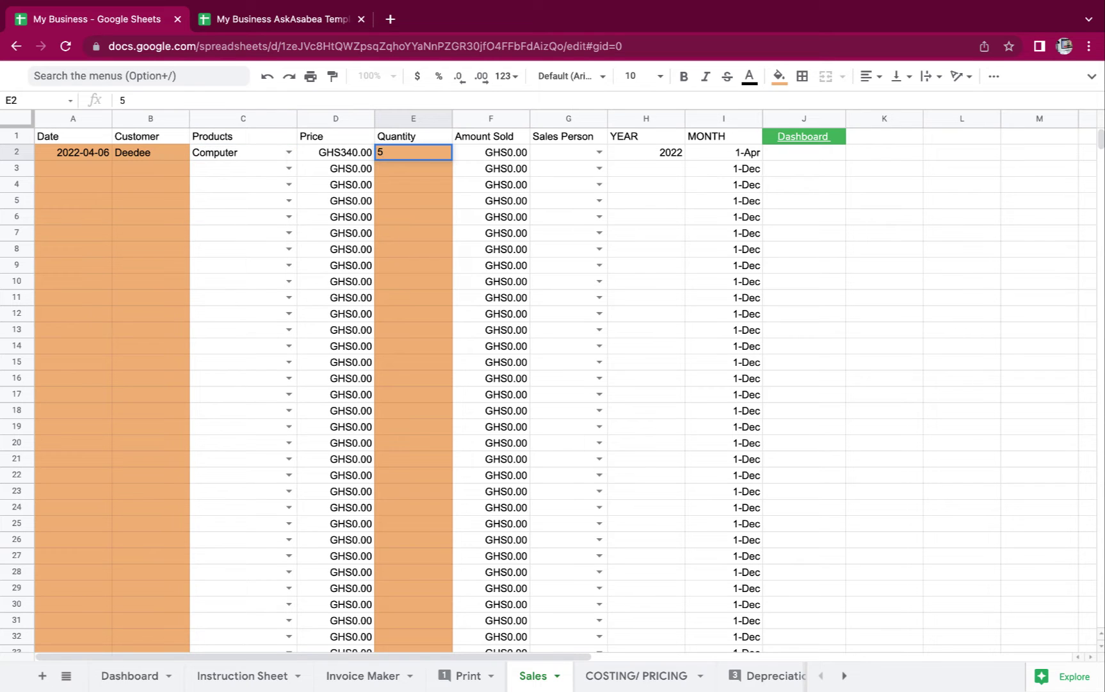
{"action": "left_click", "coordinate": [598, 152]}
{"action": "left_click", "coordinate": [574, 174]}
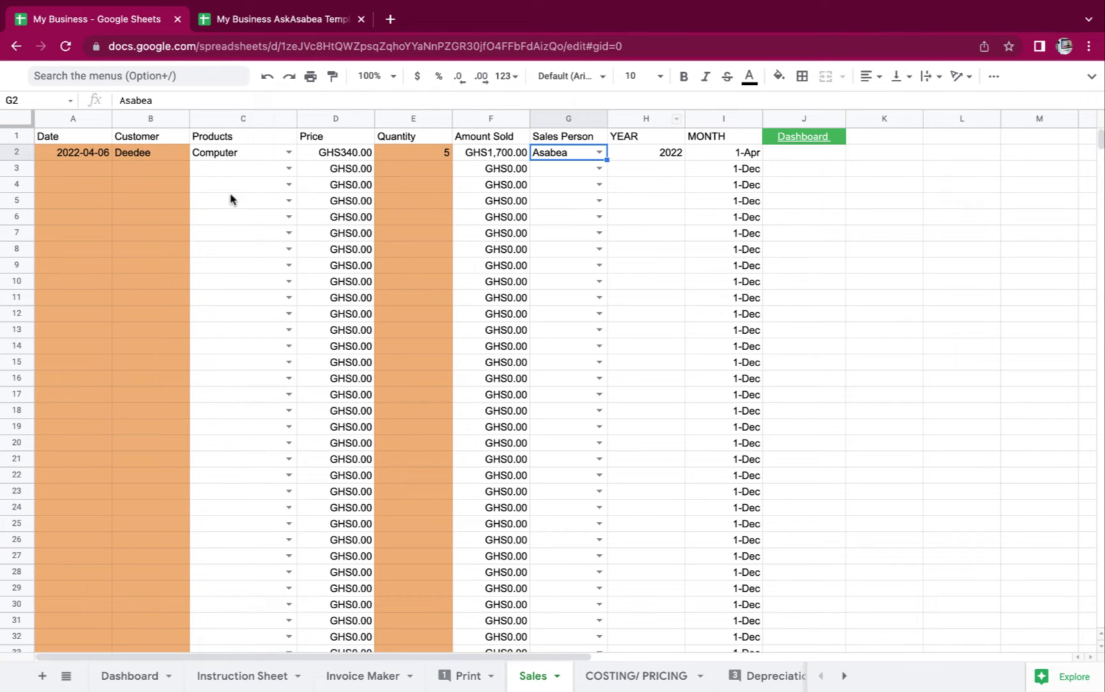
- Start a second sale in row 3 with the date 2022-02-10 and the customer's name
{"action": "left_click", "coordinate": [81, 173]}
{"action": "double_click", "coordinate": [81, 171]}
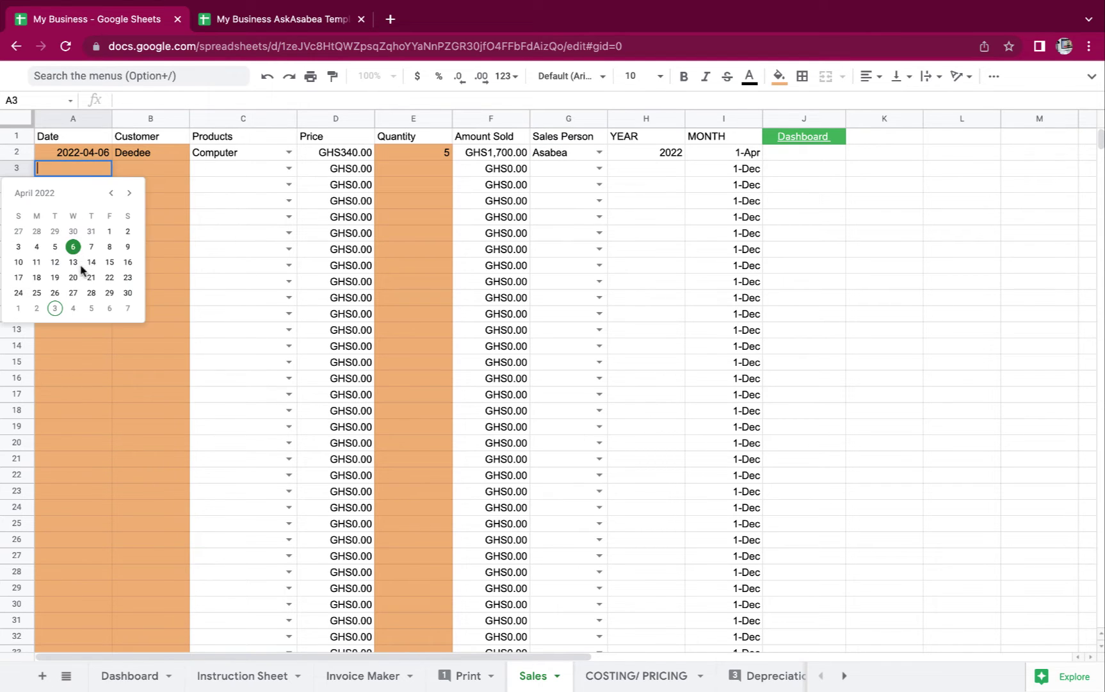
{"action": "left_click", "coordinate": [111, 193]}
{"action": "left_click", "coordinate": [111, 193]}
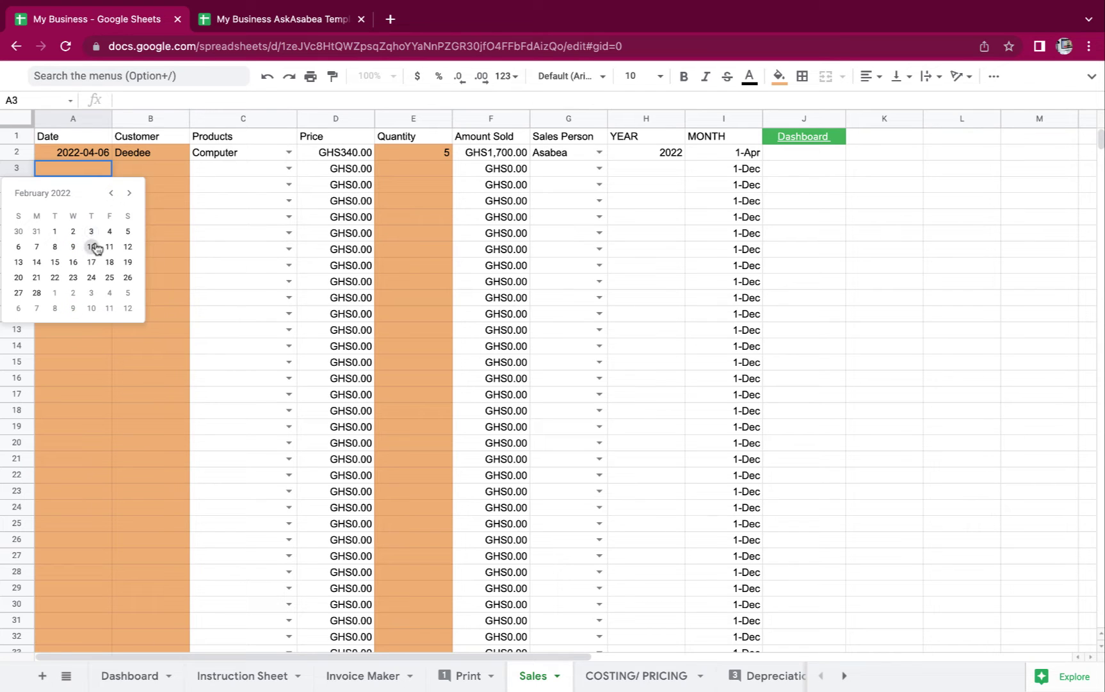
{"action": "left_click", "coordinate": [95, 247]}
{"action": "left_click", "coordinate": [144, 169]}
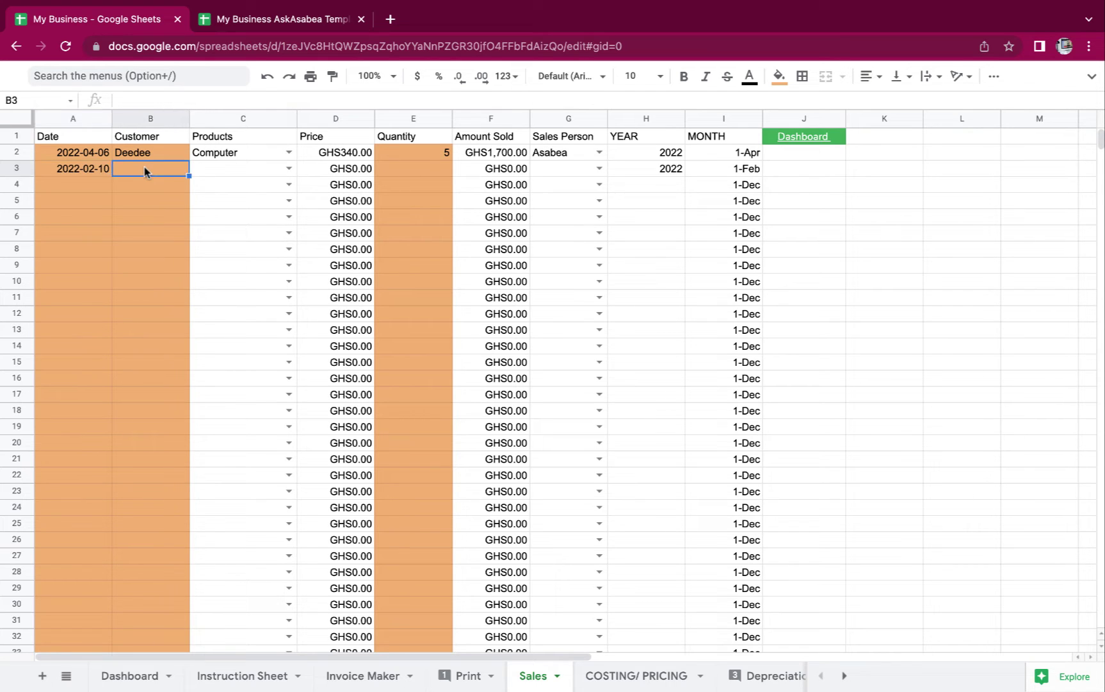
{"action": "type", "text": "Wini"}
- Complete the row 3 sale with the product Juice, quantity 100 and the first listed salesperson
{"action": "left_click", "coordinate": [248, 169]}
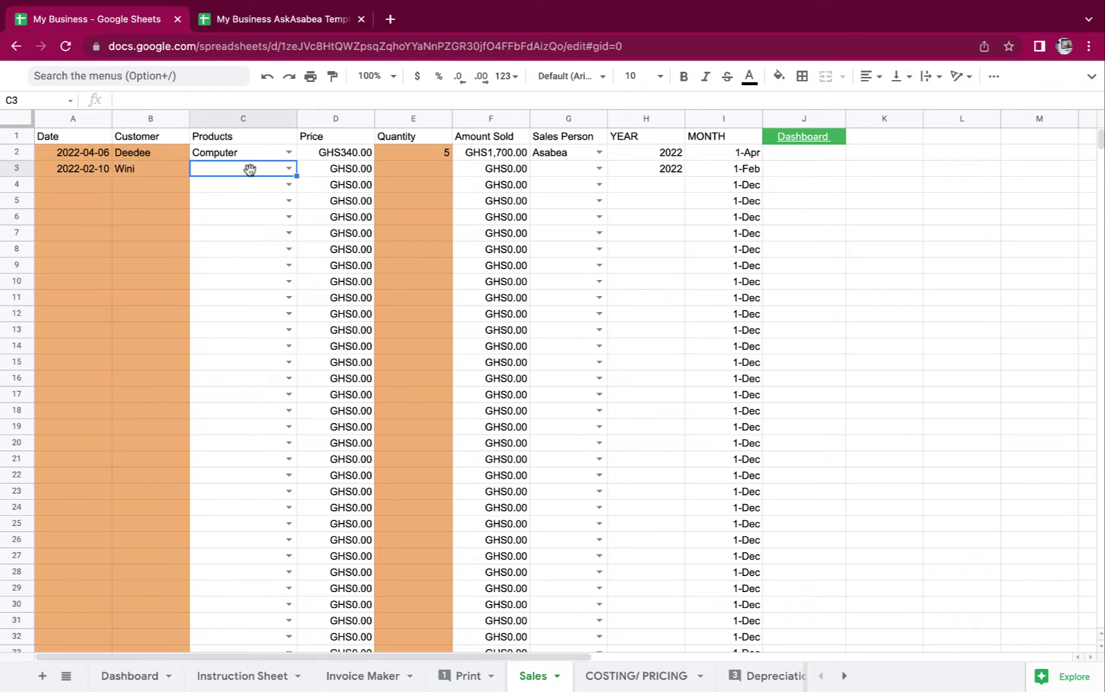
{"action": "left_click", "coordinate": [285, 171]}
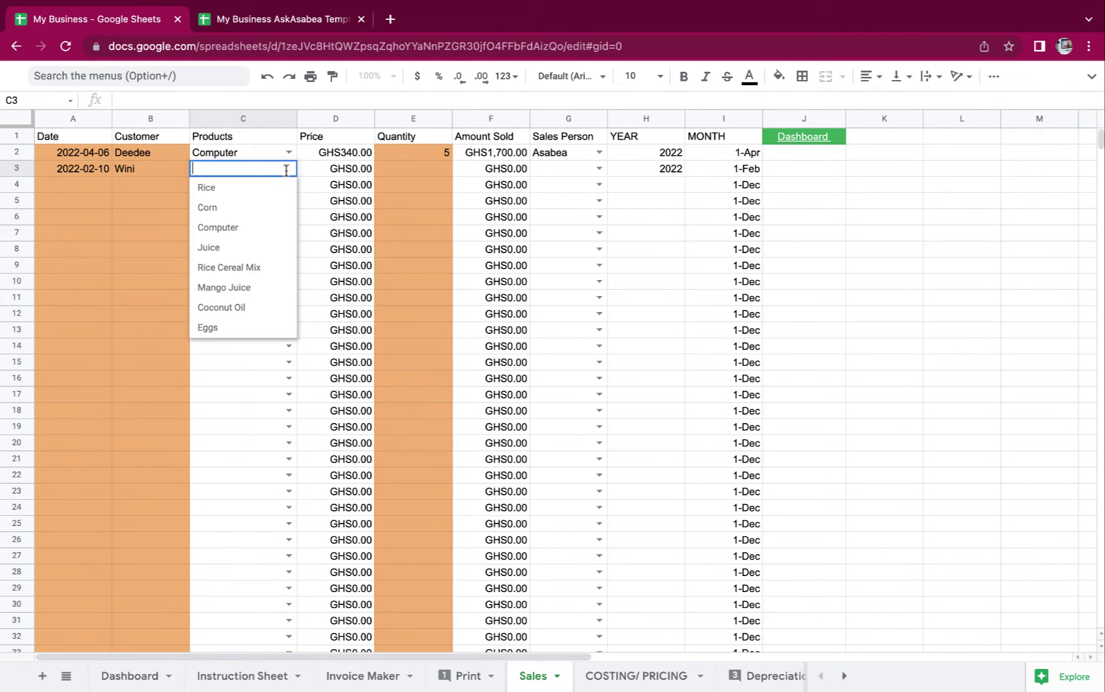
{"action": "left_click", "coordinate": [250, 250]}
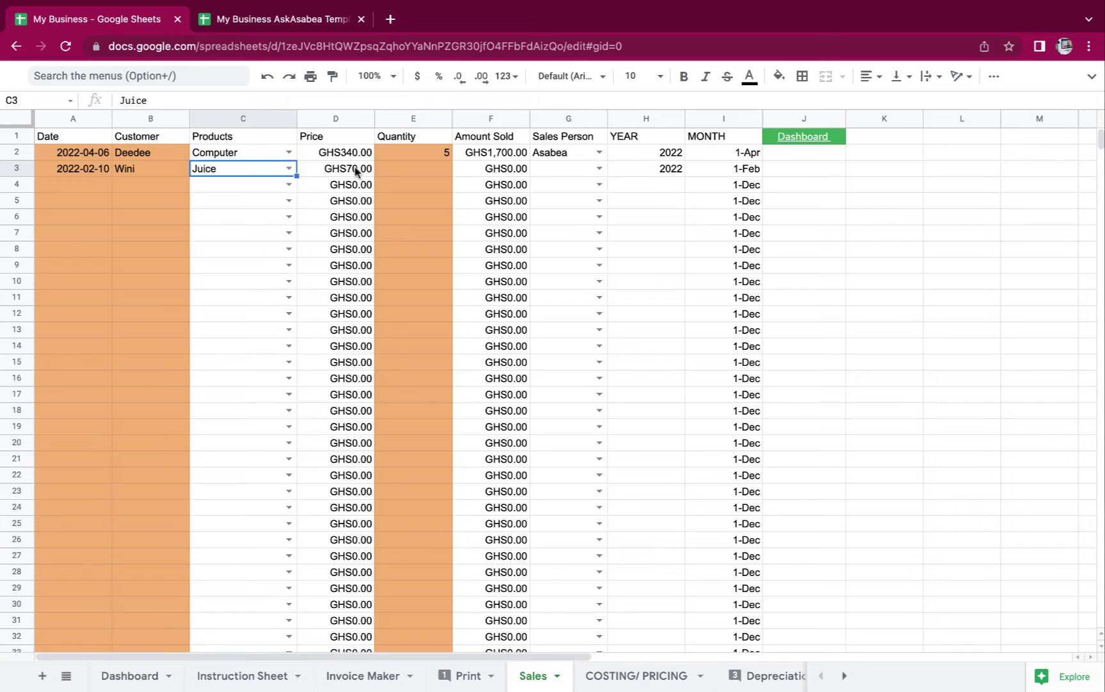
{"action": "left_click", "coordinate": [415, 172]}
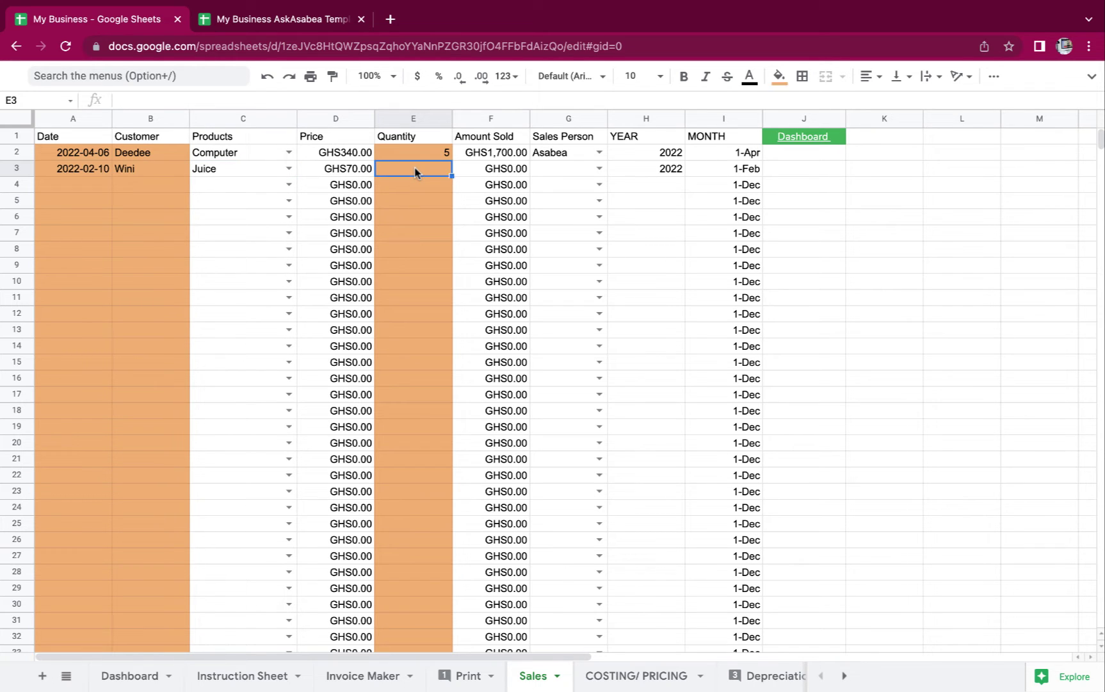
{"action": "type", "text": "100"}
{"action": "left_click", "coordinate": [598, 168]}
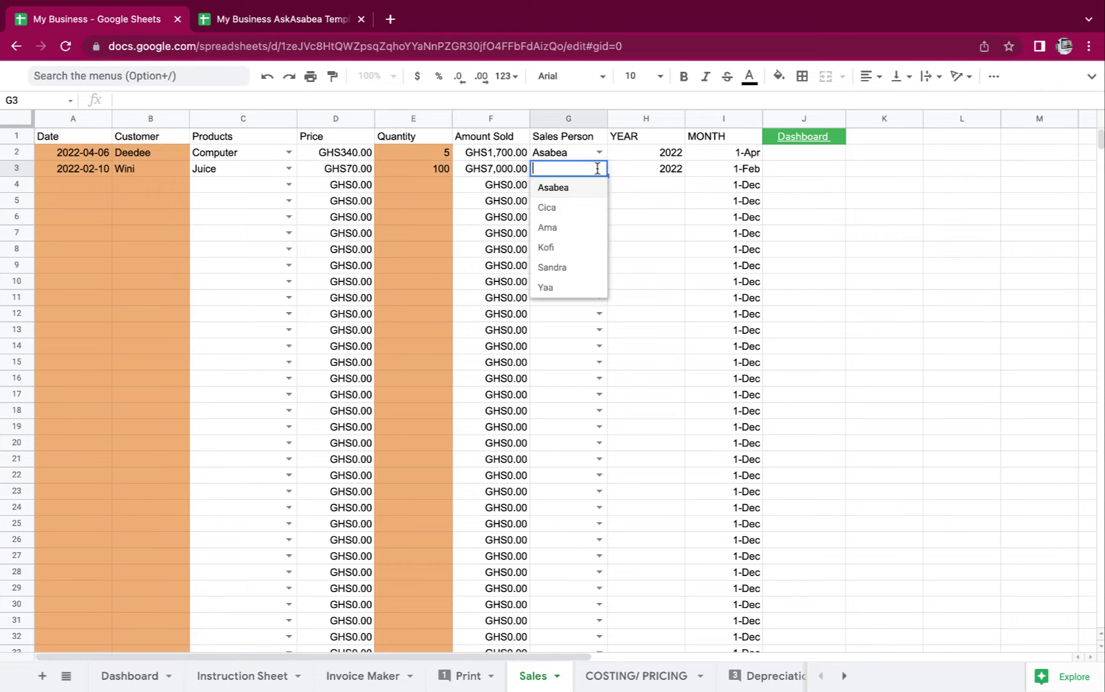
{"action": "left_click", "coordinate": [575, 190]}
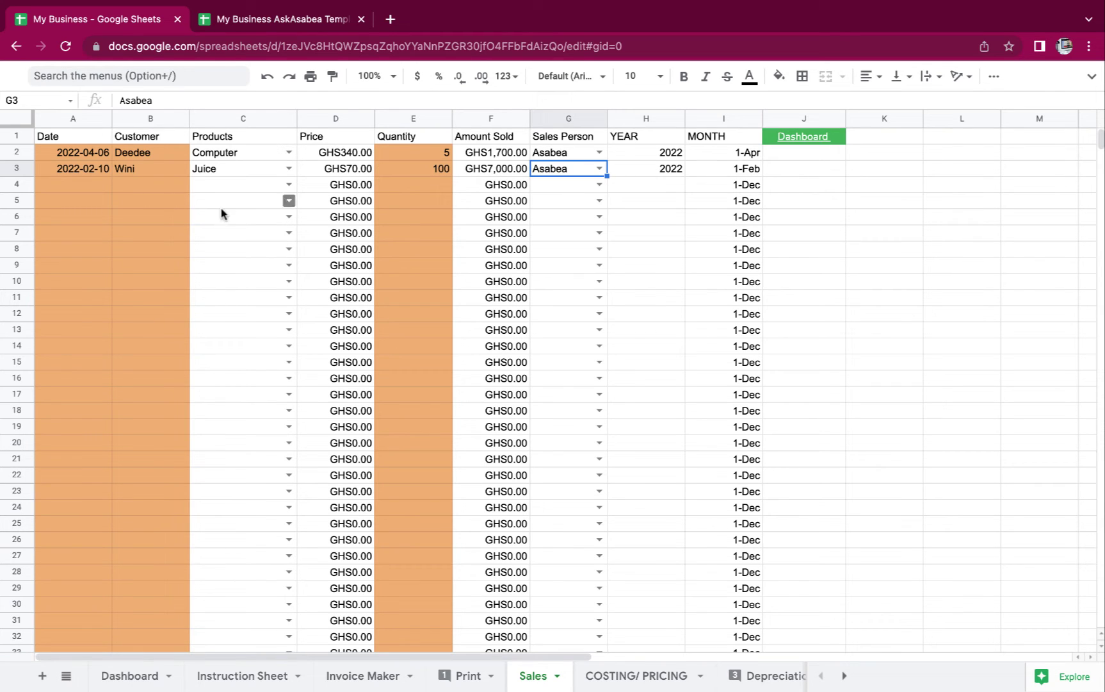
- Record a sale in row 4 with date 2022-02-17, the customer's name, product Rice Cereal Mix, quantity 50 and the third listed salesperson
{"action": "left_click", "coordinate": [87, 184]}
{"action": "double_click", "coordinate": [87, 184]}
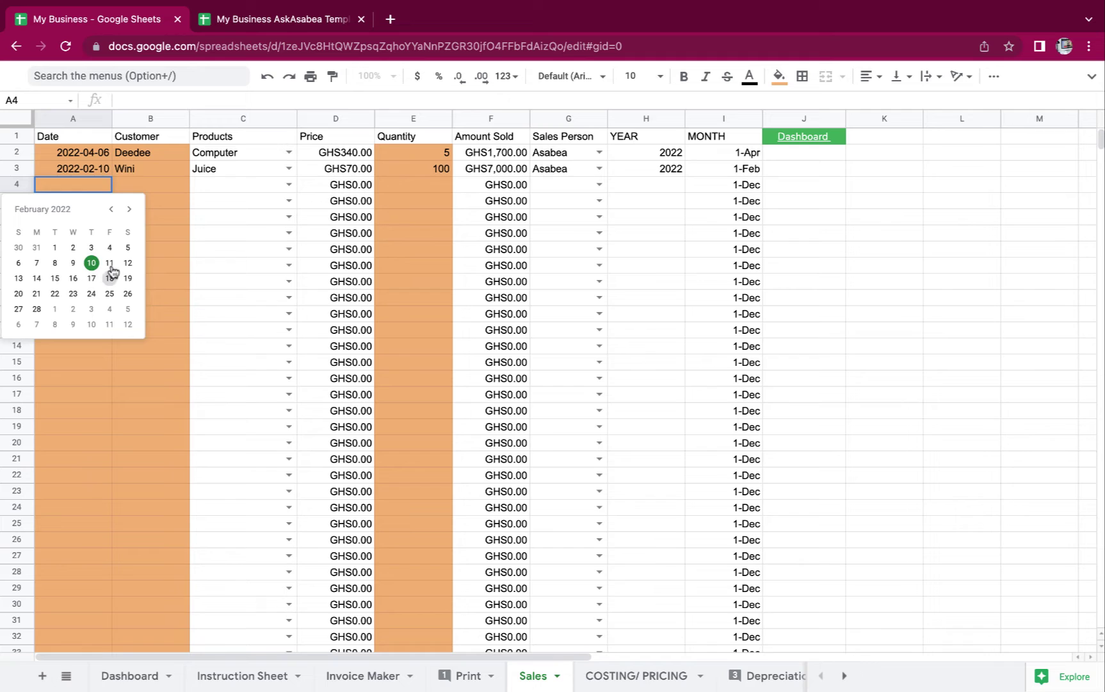
{"action": "left_click", "coordinate": [92, 278]}
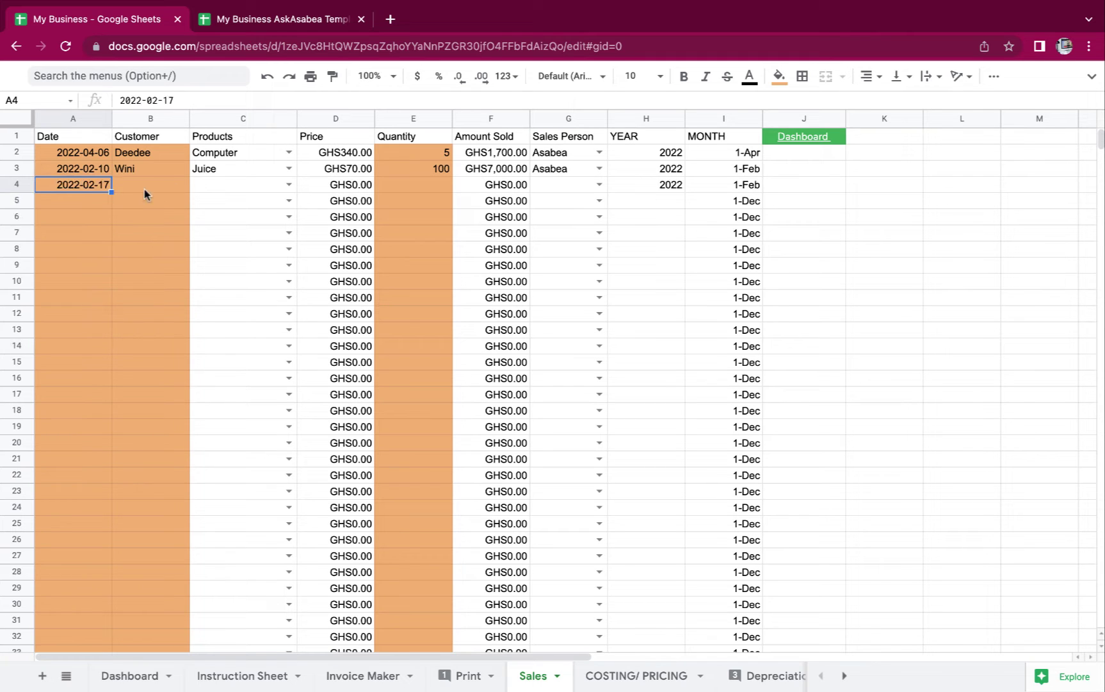
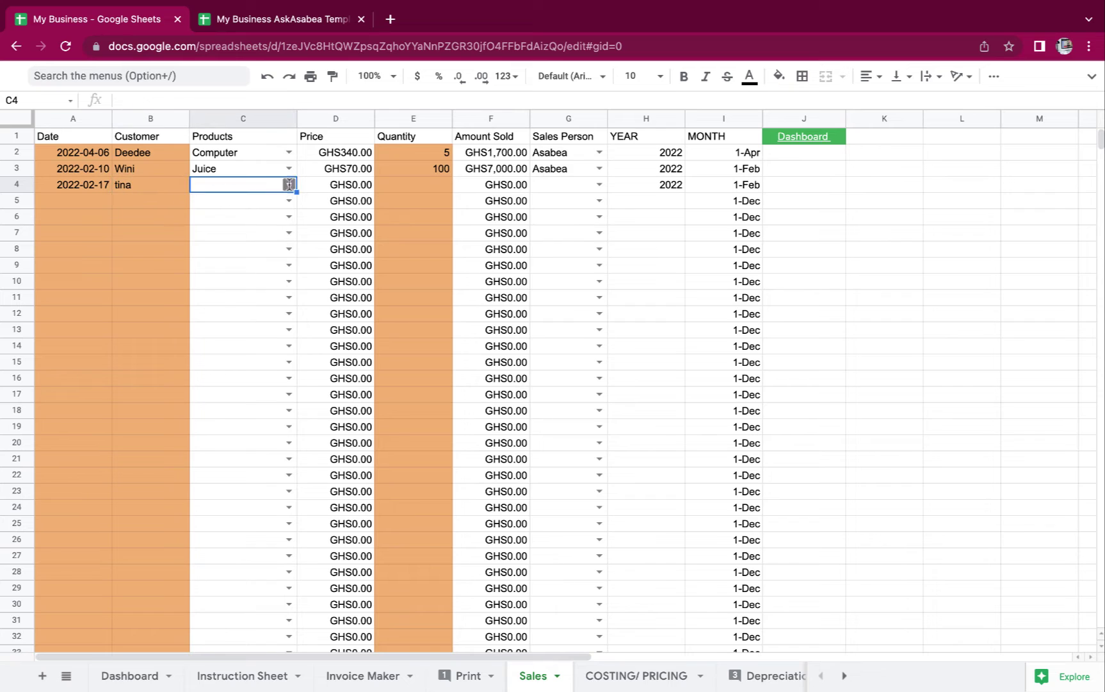
{"action": "left_click", "coordinate": [445, 186]}
{"action": "type", "text": "50"}
{"action": "left_click", "coordinate": [597, 187]}
{"action": "left_click", "coordinate": [548, 204]}
- Record a sale in row 5 with date 2022-03-04, the customer's name, product Mango Juice, quantity 60 and the fourth listed salesperson
{"action": "double_click", "coordinate": [59, 206]}
{"action": "left_click", "coordinate": [113, 331]}
{"action": "left_click", "coordinate": [148, 206]}
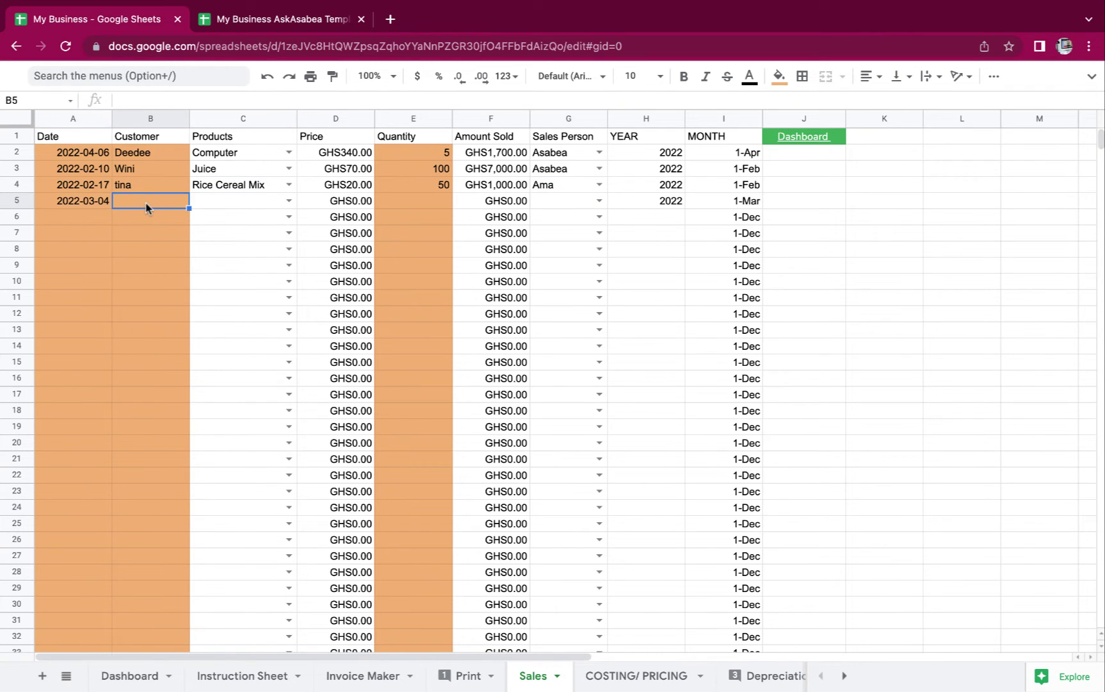
{"action": "type", "text": "Yaw"}
{"action": "left_click", "coordinate": [218, 204]}
{"action": "left_click", "coordinate": [288, 200]}
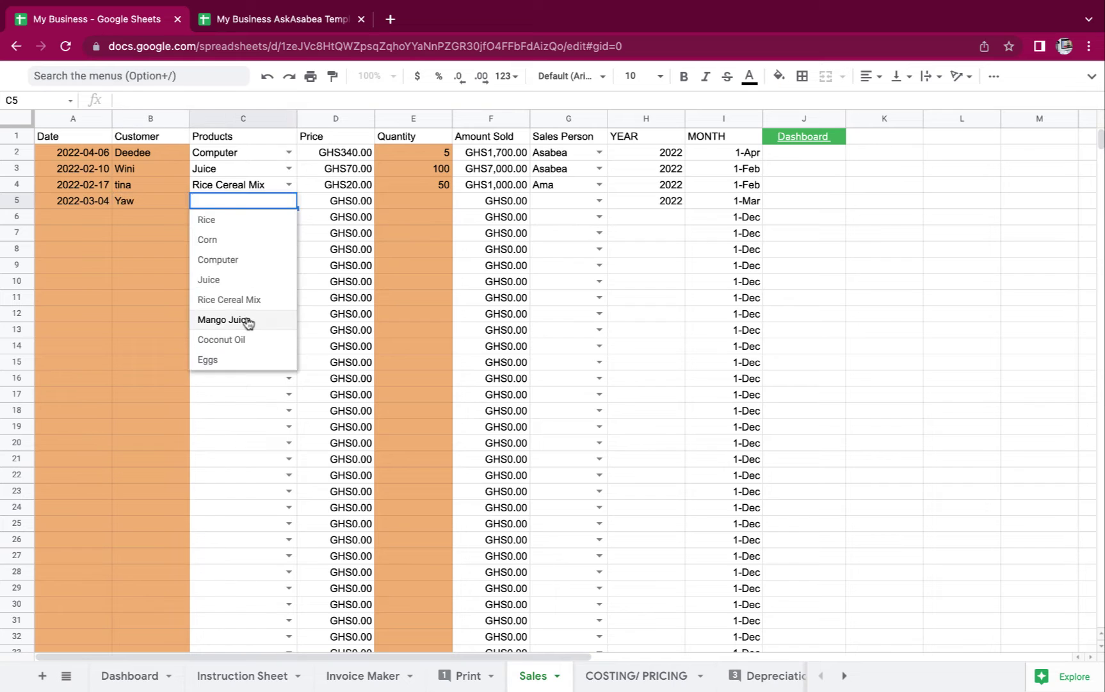
{"action": "left_click", "coordinate": [240, 321]}
{"action": "left_click", "coordinate": [420, 204]}
{"action": "type", "text": "60"}
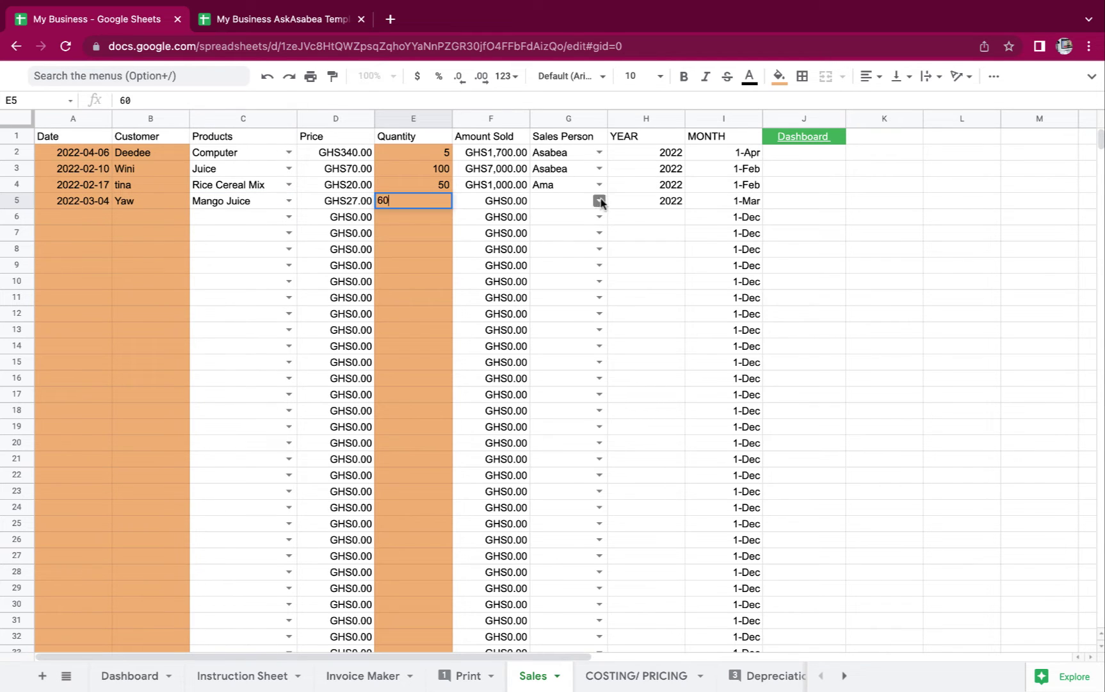
{"action": "left_click", "coordinate": [599, 200]}
{"action": "left_click", "coordinate": [558, 288]}
- Start a sale in row 6 dated 2022-01-12, leaving the customer cell blank
{"action": "double_click", "coordinate": [82, 216]}
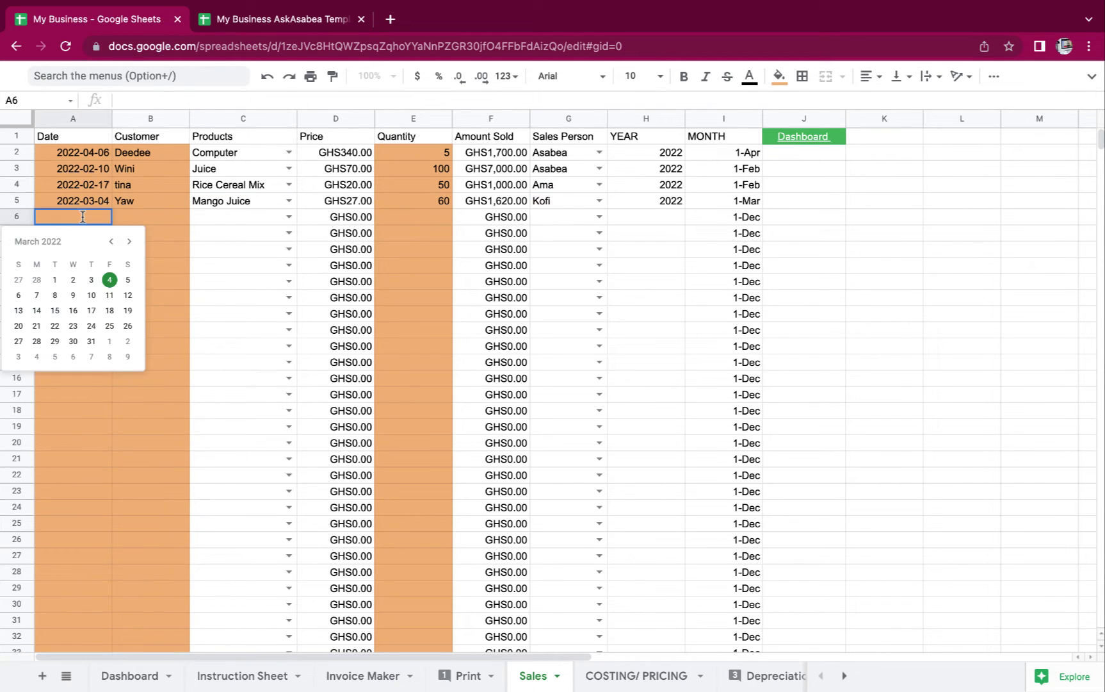
{"action": "left_click", "coordinate": [111, 241]}
{"action": "left_click", "coordinate": [110, 241]}
{"action": "left_click", "coordinate": [73, 310]}
{"action": "left_click", "coordinate": [151, 223]}
{"action": "type", "text": "40"}
{"action": "key", "text": "Escape"}
- Complete the row 6 sale with the product Computer, quantity 40 and the first listed salesperson
{"action": "left_click", "coordinate": [288, 216]}
{"action": "left_click", "coordinate": [218, 278]}
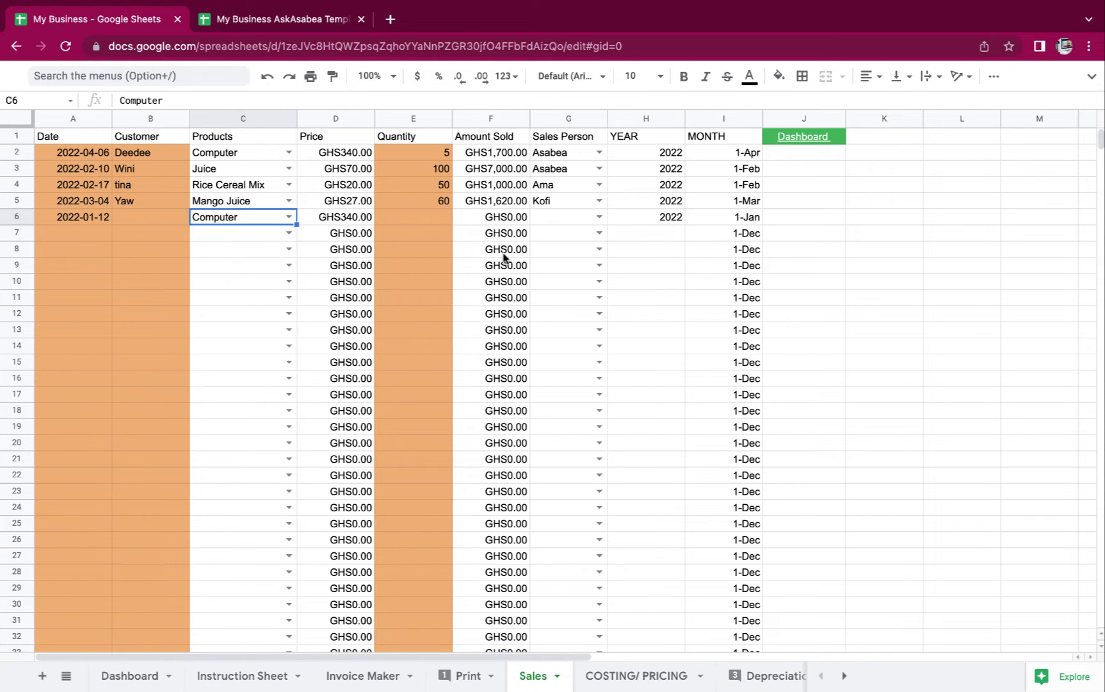
{"action": "key", "text": "Tab"}
{"action": "key", "text": "Tab"}
{"action": "type", "text": "40"}
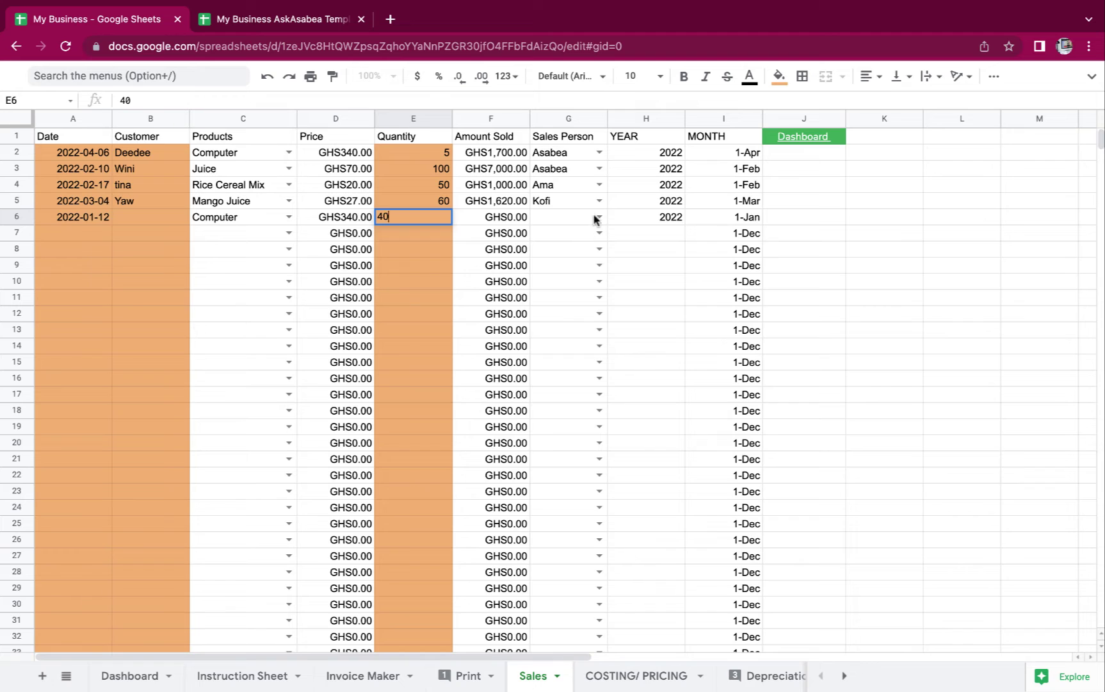
{"action": "left_click", "coordinate": [598, 217]}
{"action": "left_click", "coordinate": [555, 230]}
- Record a sale in row 7 with date 2022-01-21, no customer, product Computer, quantity 60 and the fourth listed salesperson
{"action": "double_click", "coordinate": [77, 233]}
{"action": "left_click", "coordinate": [110, 340]}
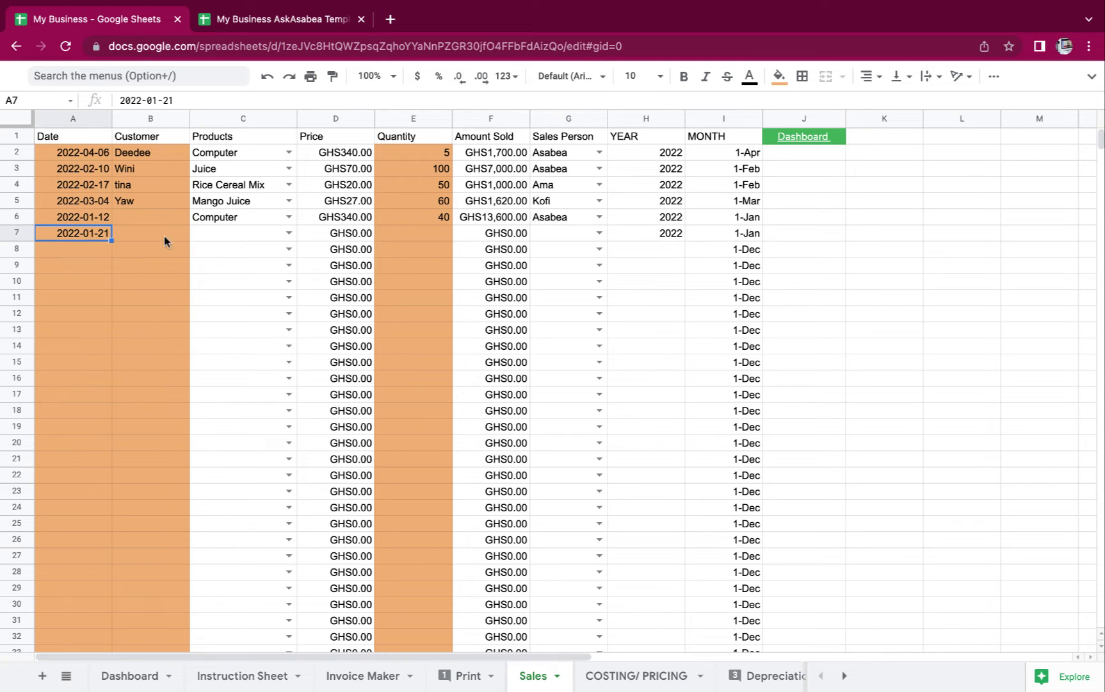
{"action": "left_click", "coordinate": [288, 233]}
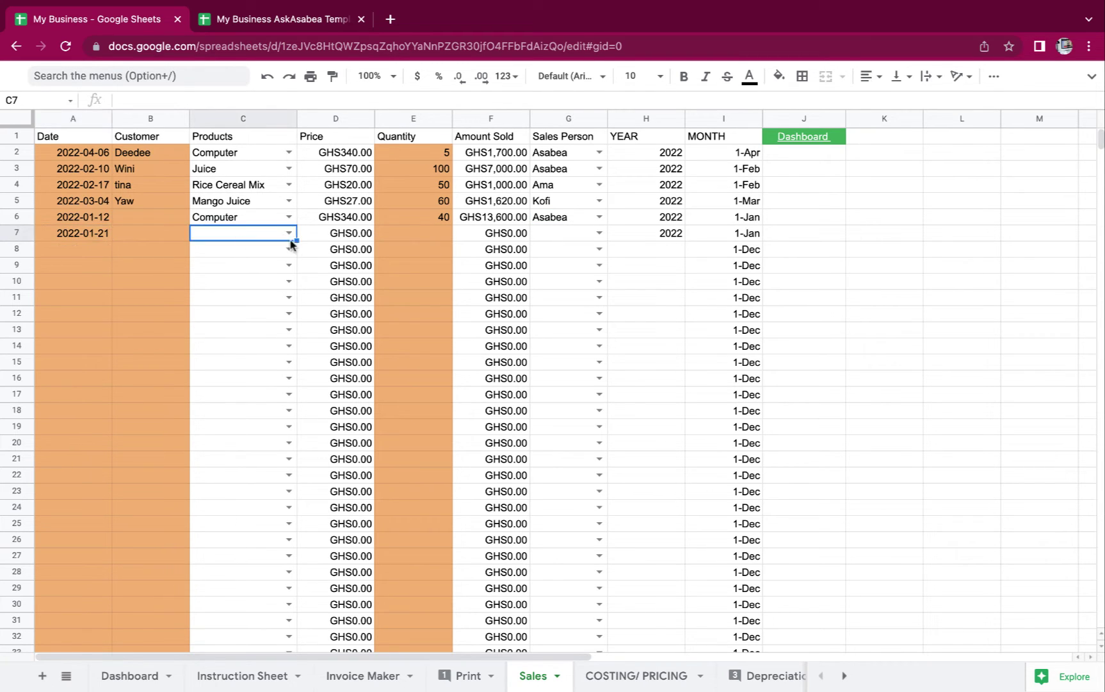
{"action": "left_click", "coordinate": [289, 233]}
{"action": "left_click", "coordinate": [246, 299]}
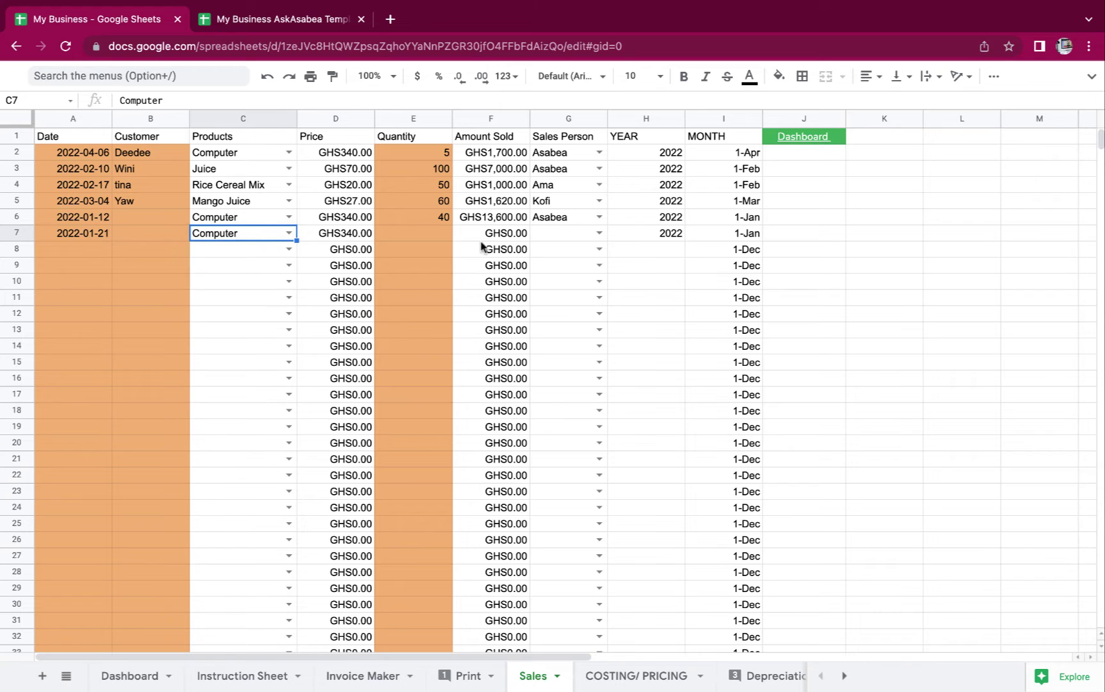
{"action": "left_click", "coordinate": [506, 239]}
{"action": "left_click", "coordinate": [404, 235]}
{"action": "type", "text": "60"}
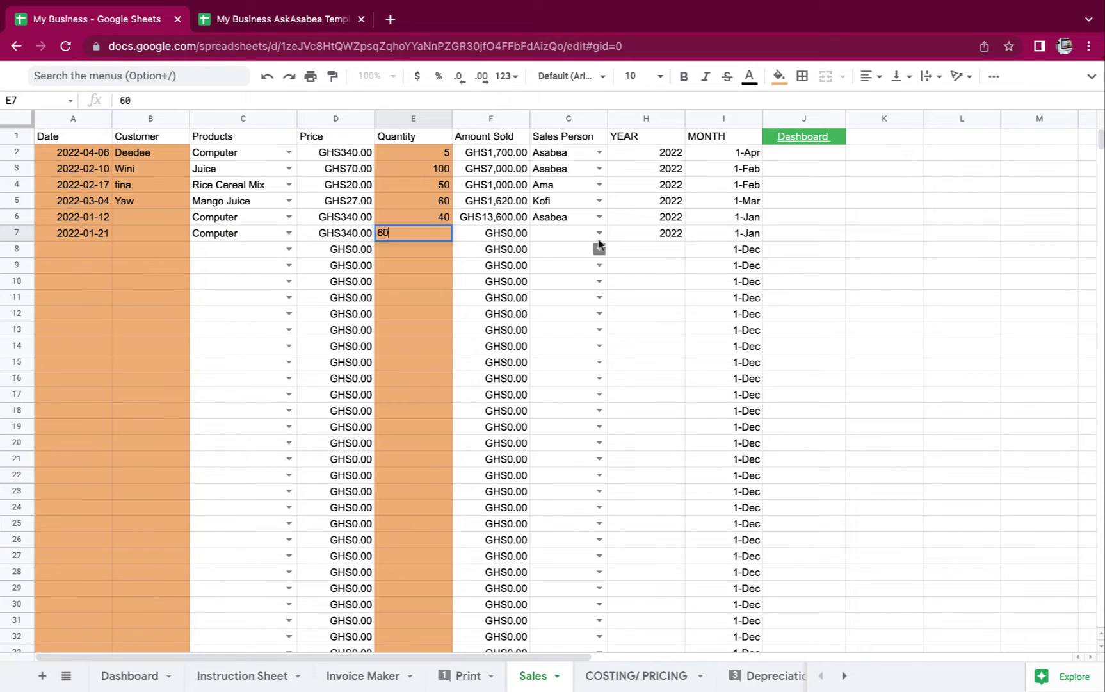
{"action": "left_click", "coordinate": [598, 233]}
{"action": "left_click", "coordinate": [557, 311]}
- Start a sale in row 8 with the date 2022-02-18 and the customer's name
{"action": "double_click", "coordinate": [93, 251]}
{"action": "left_click", "coordinate": [109, 279]}
{"action": "left_click", "coordinate": [136, 279]}
{"action": "left_click", "coordinate": [135, 278]}
{"action": "left_click", "coordinate": [106, 346]}
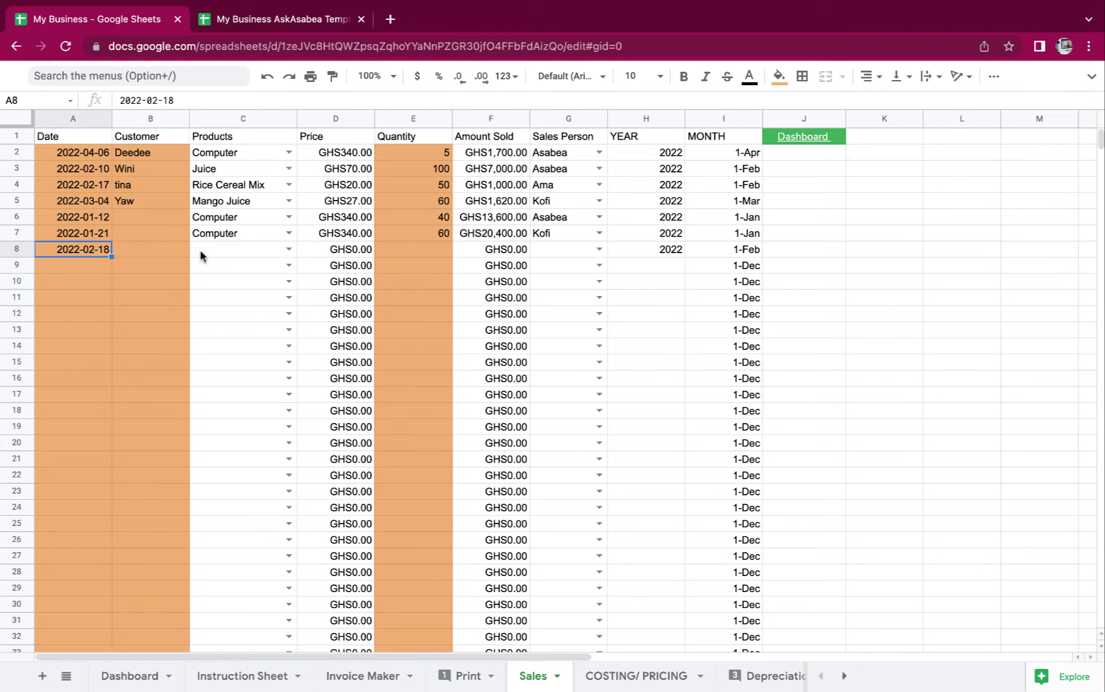
{"action": "left_click", "coordinate": [156, 250]}
{"action": "type", "text": "Esi"}
- Complete the row 8 sale with the product Computer, quantity 5 and the third listed salesperson
{"action": "left_click", "coordinate": [279, 255]}
{"action": "left_click", "coordinate": [282, 251]}
{"action": "left_click", "coordinate": [263, 308]}
{"action": "left_click", "coordinate": [435, 251]}
{"action": "type", "text": "5"}
{"action": "left_click", "coordinate": [573, 252]}
{"action": "left_click", "coordinate": [599, 249]}
{"action": "left_click", "coordinate": [564, 312]}
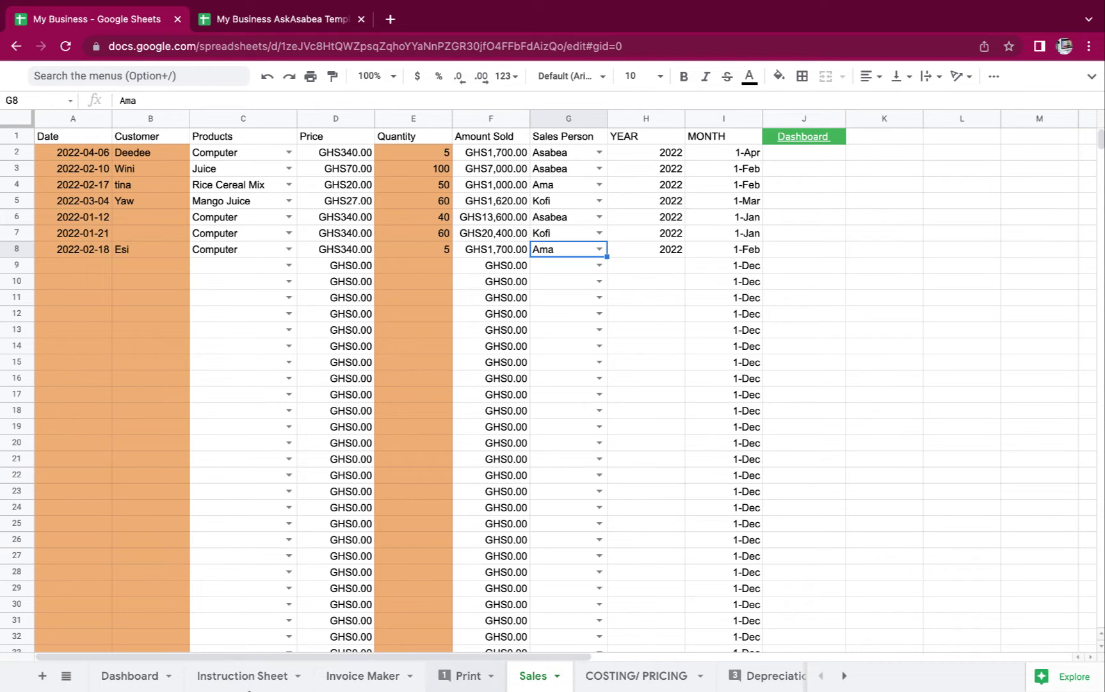
- Compare the Dashboard's customer total with the Sales sheet's customer entries, including the blank cells in rows 6 and 7
{"action": "mouse_move", "coordinate": [165, 688]}
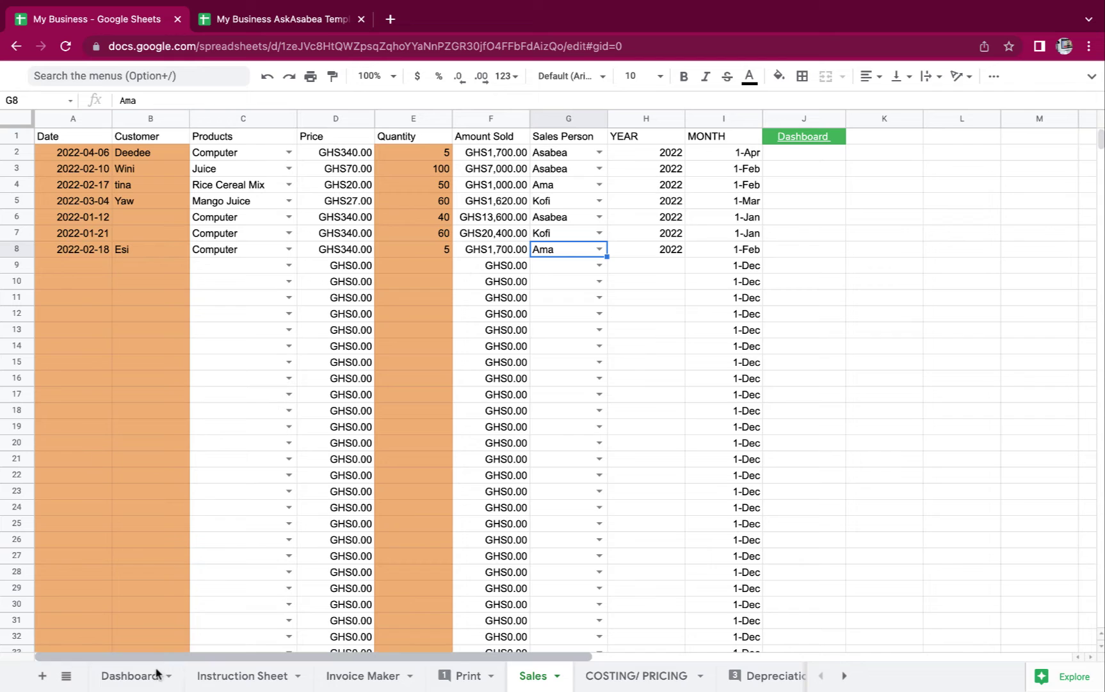
{"action": "left_click", "coordinate": [130, 676]}
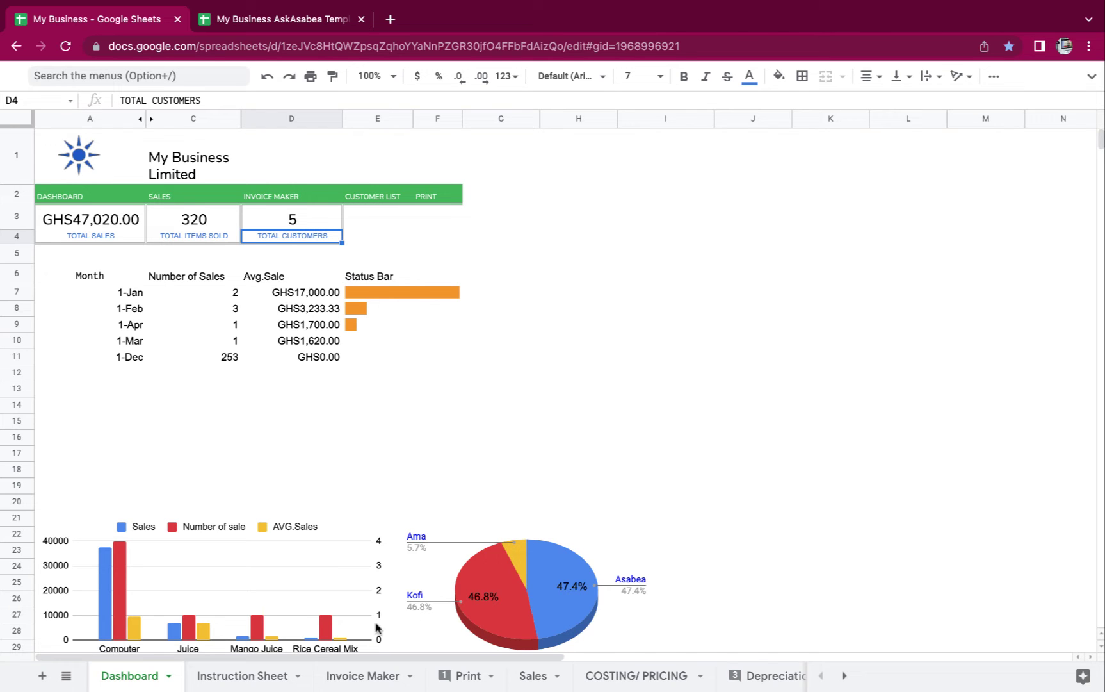
{"action": "left_click", "coordinate": [531, 677]}
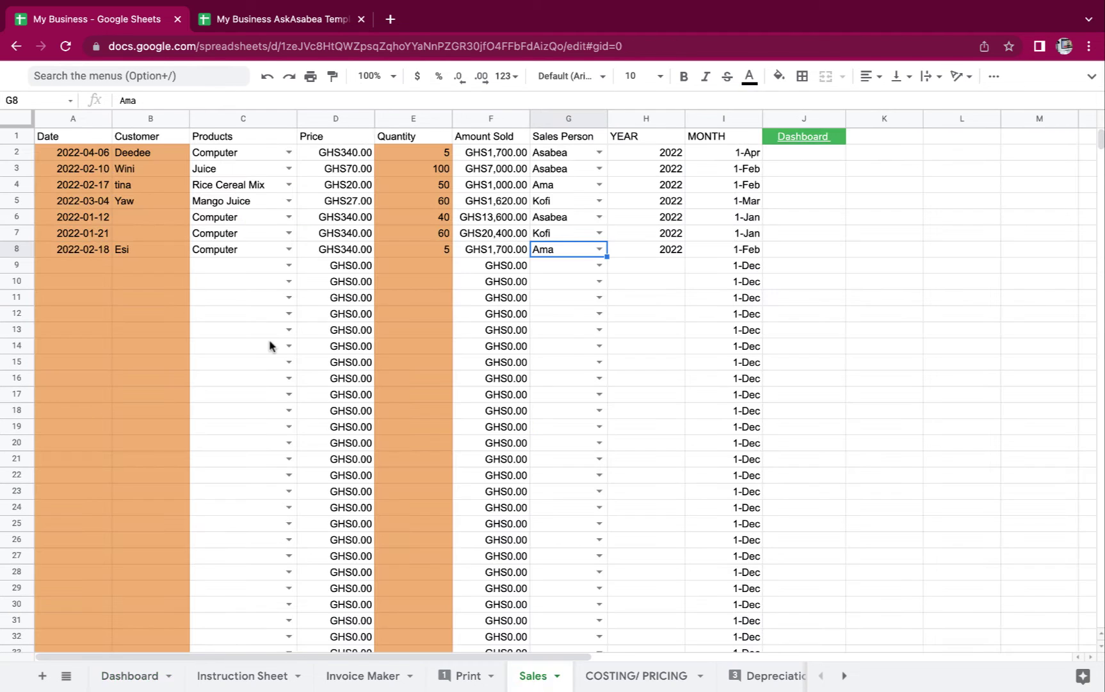
{"action": "left_click", "coordinate": [158, 216]}
{"action": "left_click", "coordinate": [162, 236]}
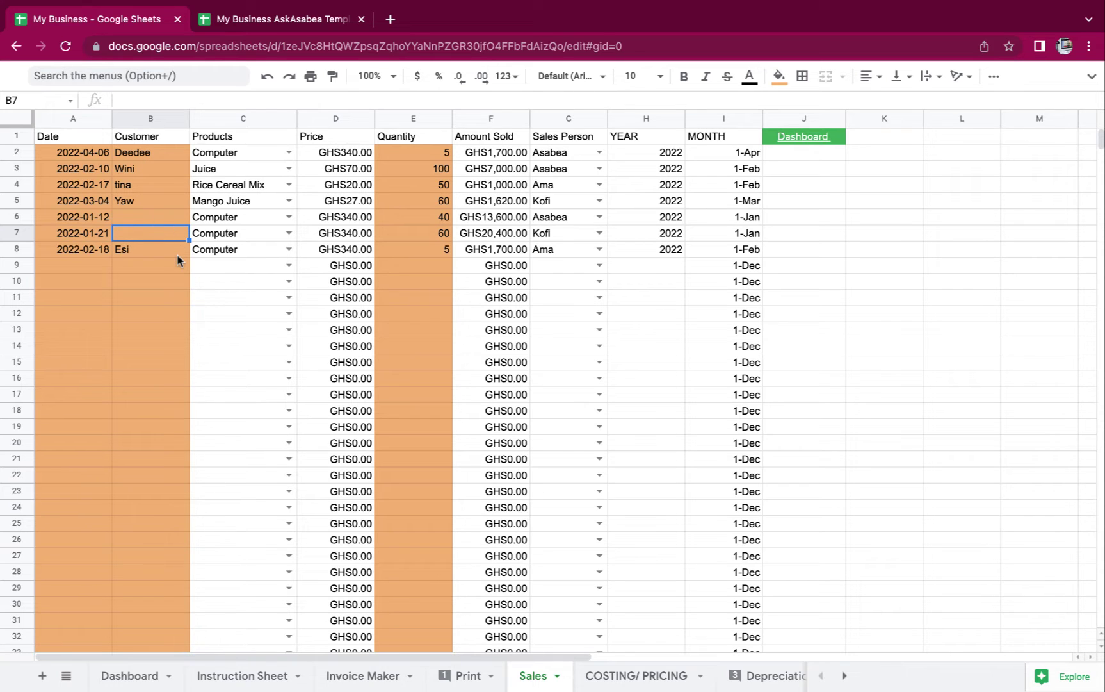
{"action": "key", "text": "ctrl+Right"}
{"action": "key", "text": "ctrl+Left"}
- Review the Dashboard's monthly sales table, the product chart and the salesperson pie chart
{"action": "left_click", "coordinate": [132, 675]}
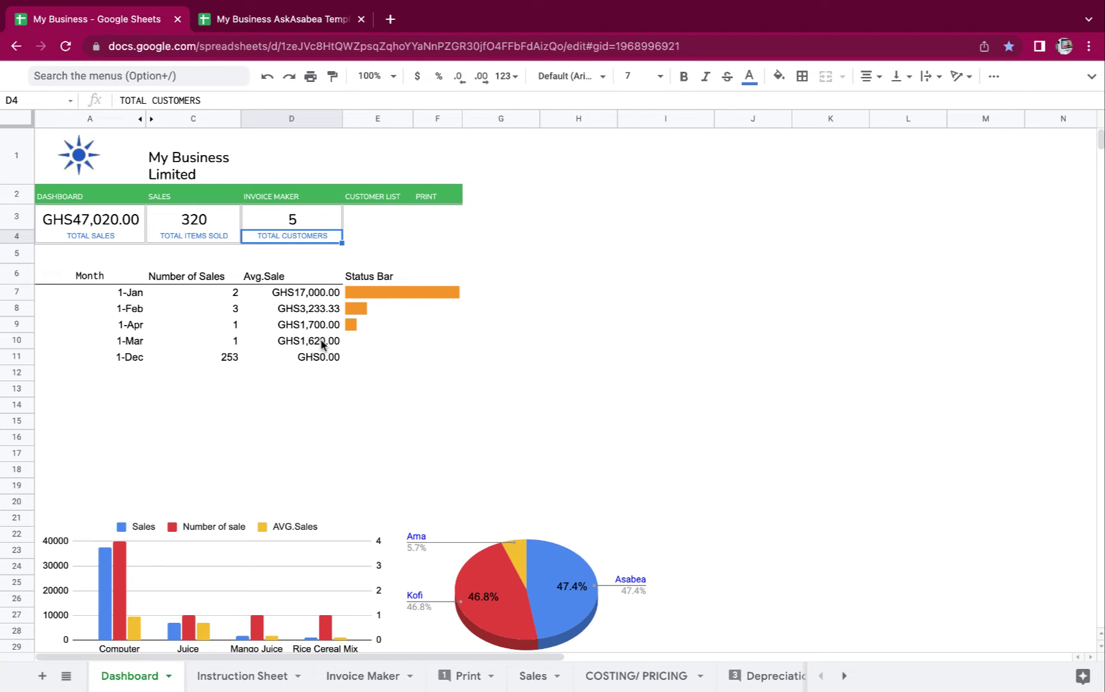
{"action": "scroll", "coordinate": [327, 255], "scroll_direction": "down", "scroll_amount": 5}
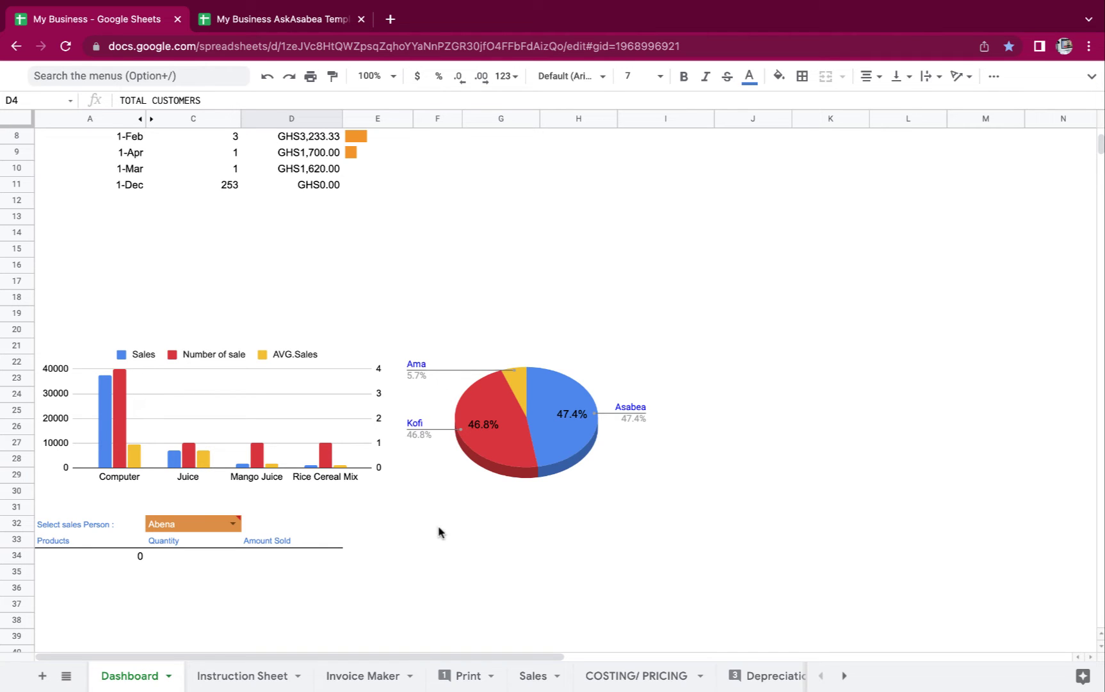
{"action": "scroll", "coordinate": [440, 531], "scroll_direction": "down", "scroll_amount": 1}
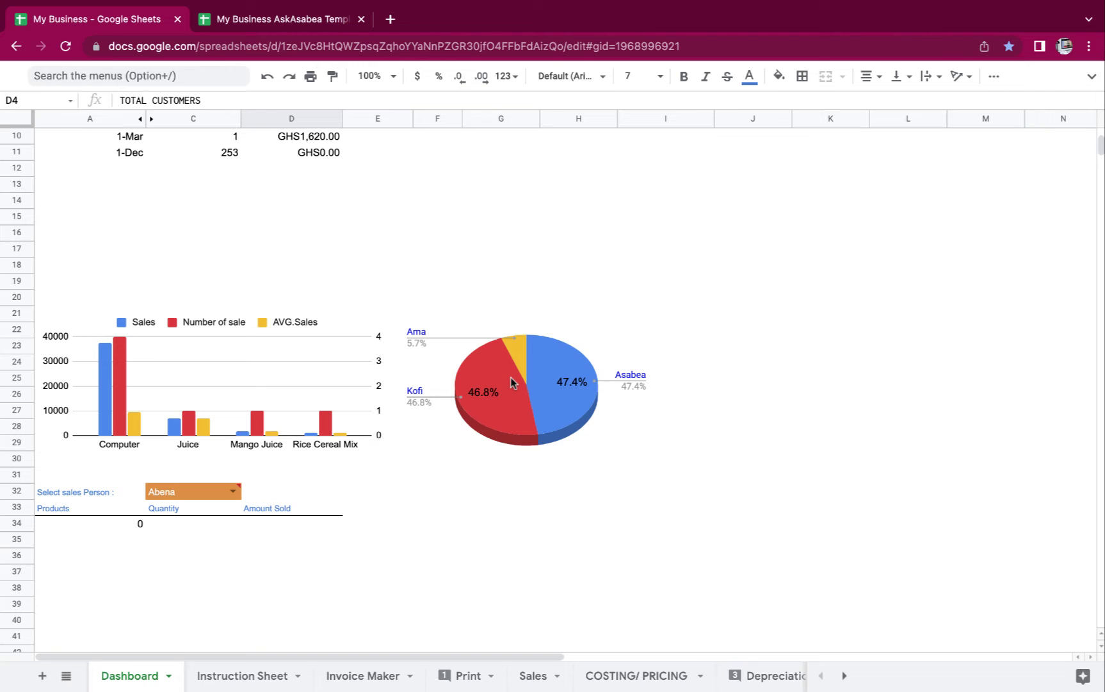
- Show the Dashboard's individual sales breakdown for the first listed salesperson, and finally for the fourth one
{"action": "left_click", "coordinate": [234, 492]}
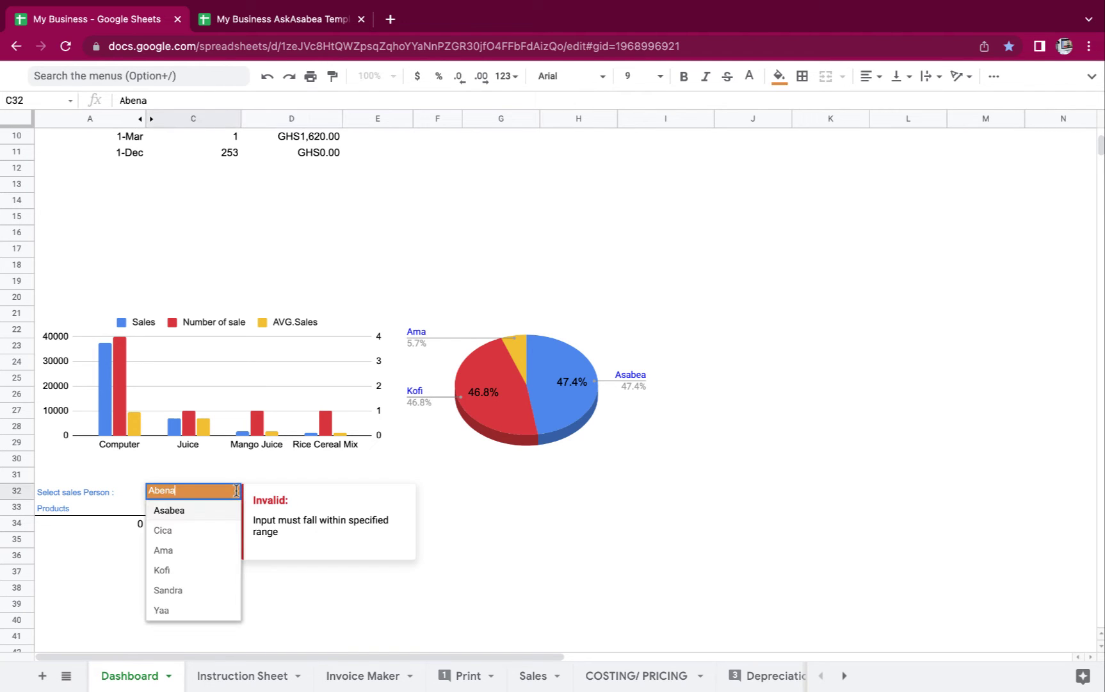
{"action": "left_click", "coordinate": [199, 512]}
{"action": "left_click", "coordinate": [500, 557]}
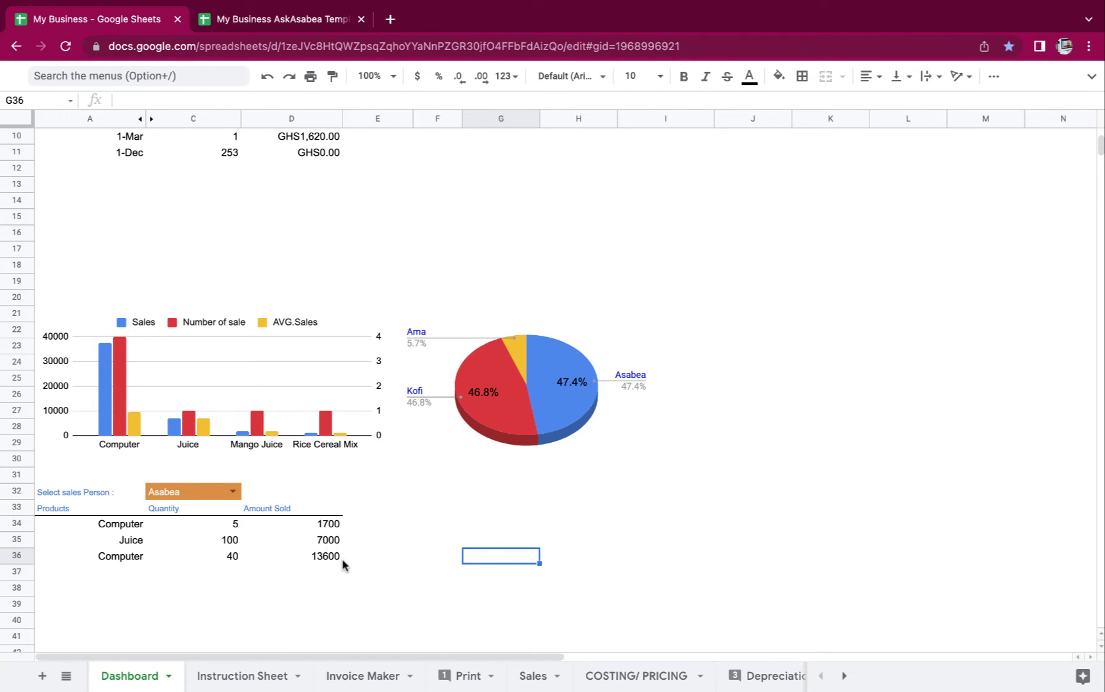
{"action": "left_click", "coordinate": [231, 491]}
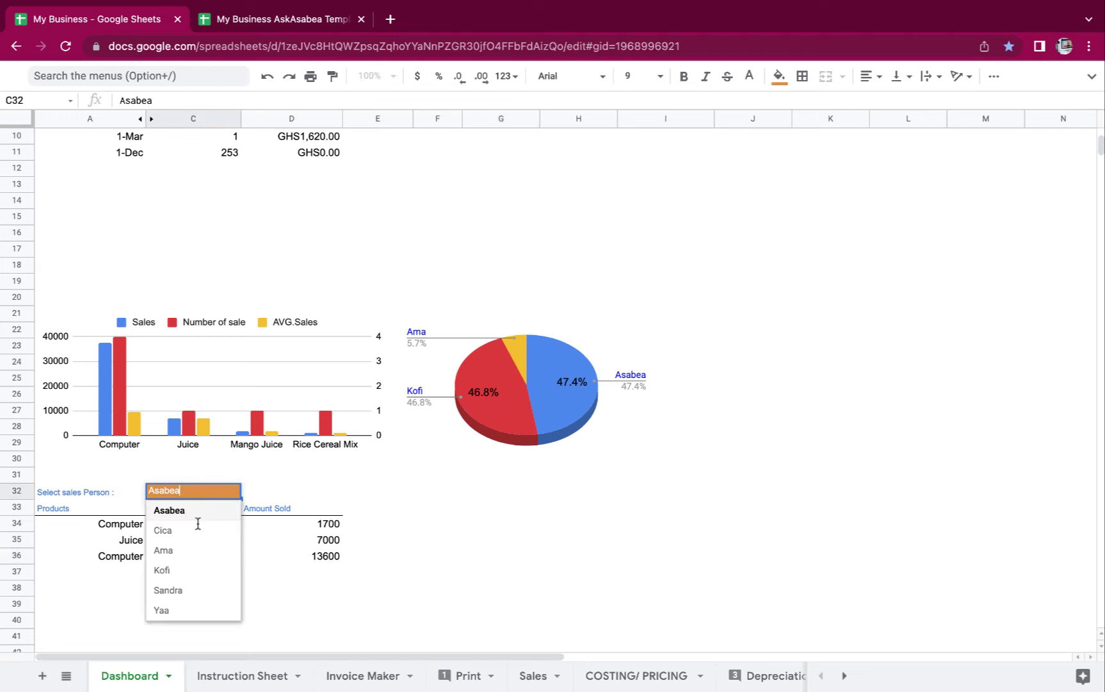
{"action": "left_click", "coordinate": [180, 577]}
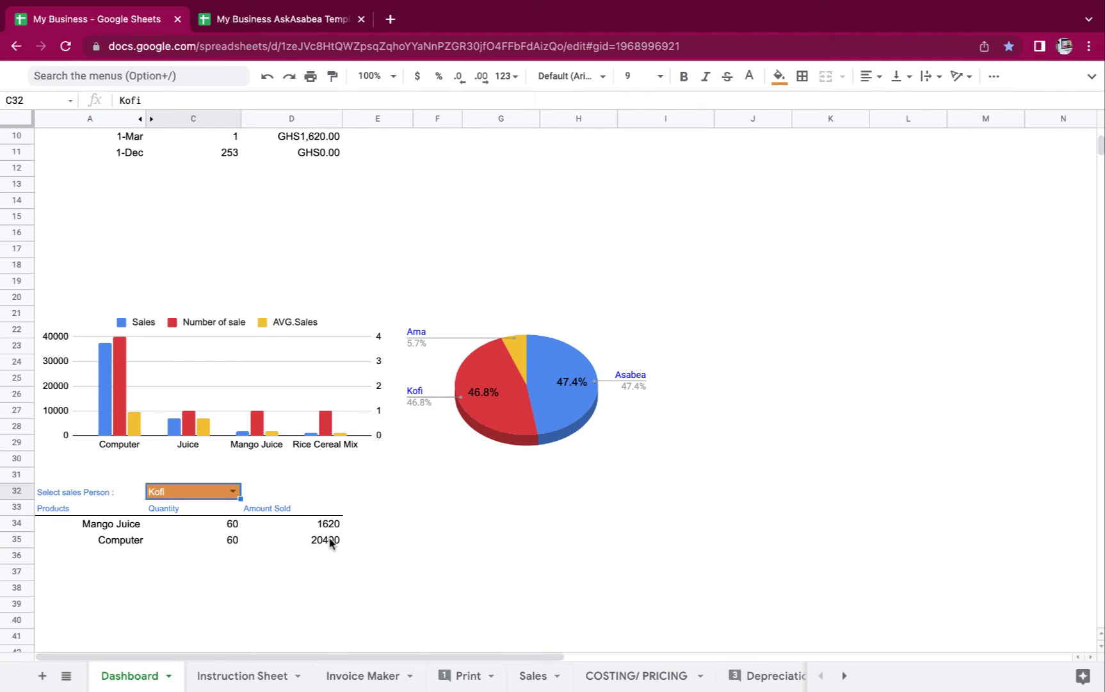
{"action": "left_click", "coordinate": [234, 491]}
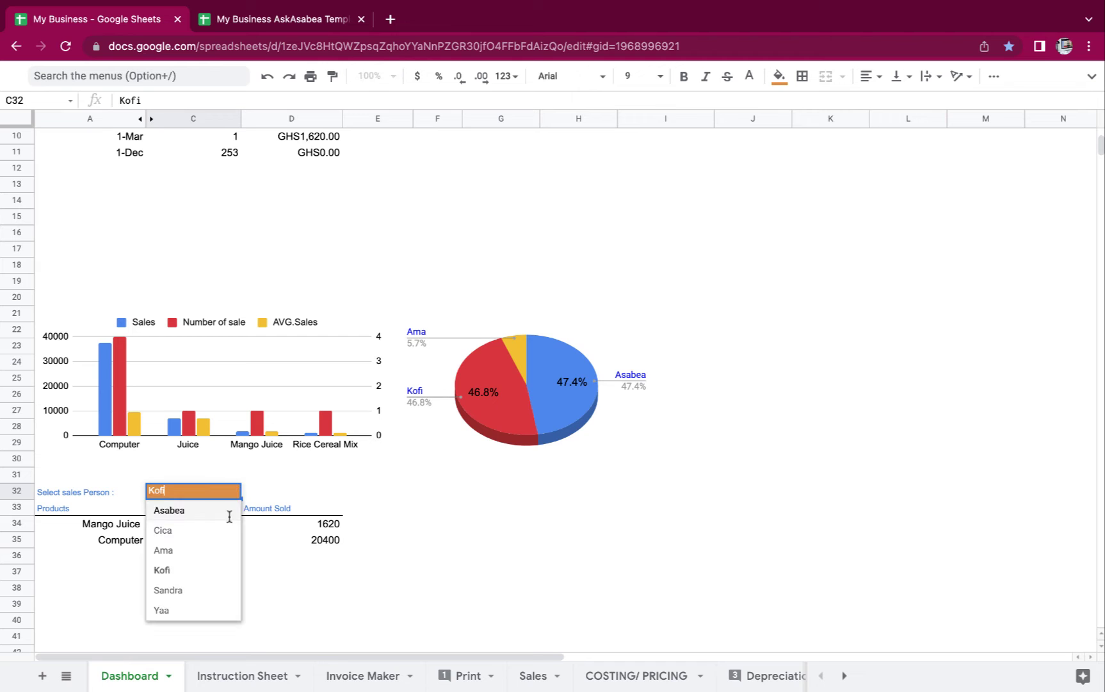
{"action": "left_click", "coordinate": [400, 478]}
{"action": "scroll", "coordinate": [401, 478], "scroll_direction": "up", "scroll_amount": 5}
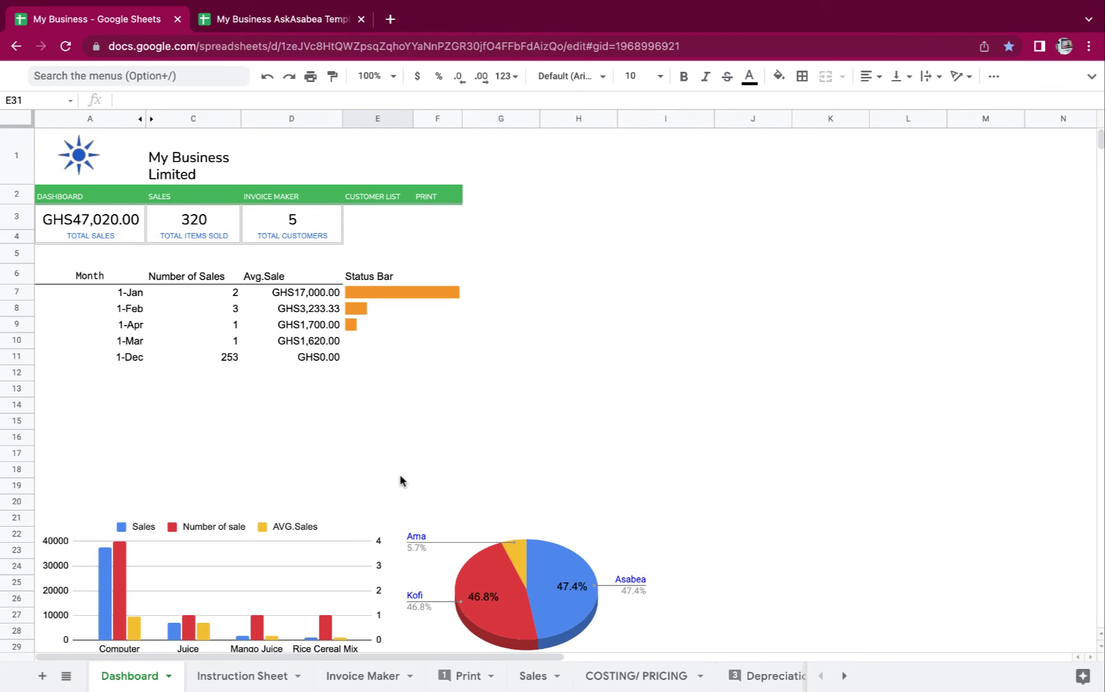
- On the Invoice Maker sheet, set the first three invoice items to Soap, Honey and rice
{"action": "left_click", "coordinate": [357, 676]}
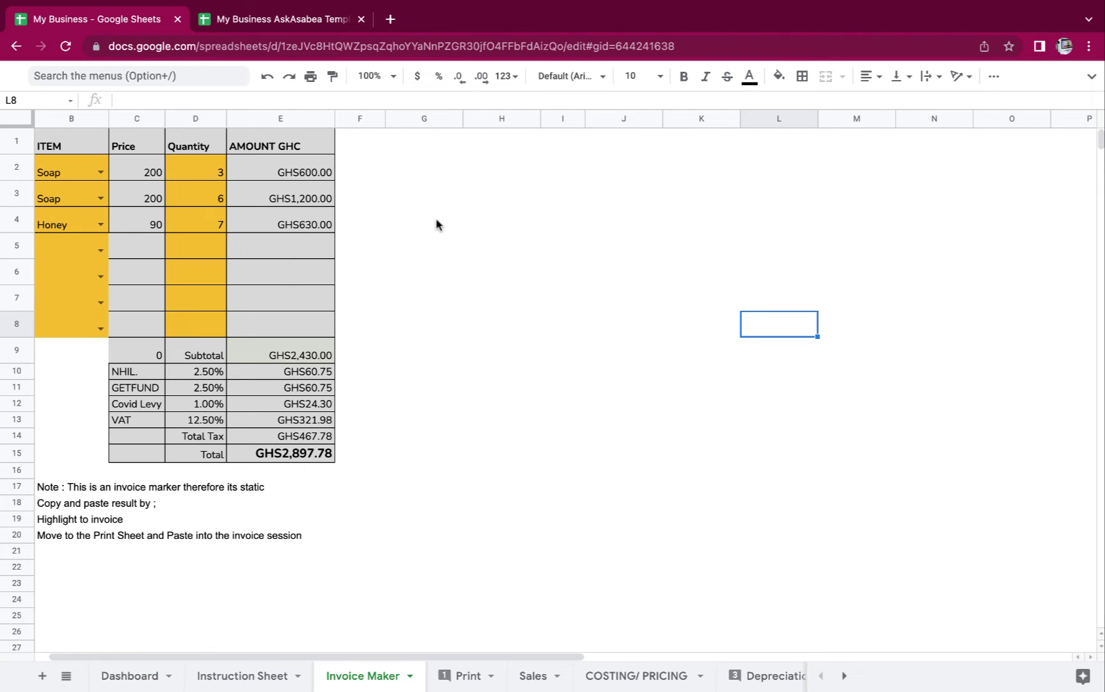
{"action": "left_click", "coordinate": [100, 172]}
{"action": "left_click", "coordinate": [410, 178]}
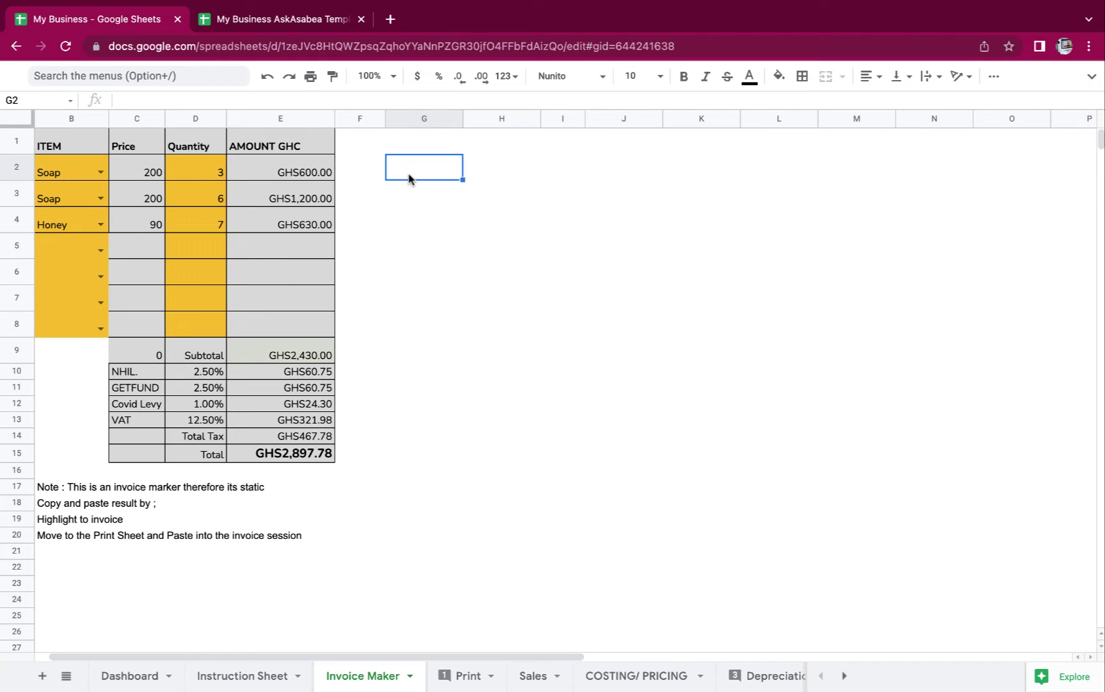
{"action": "left_click", "coordinate": [102, 172]}
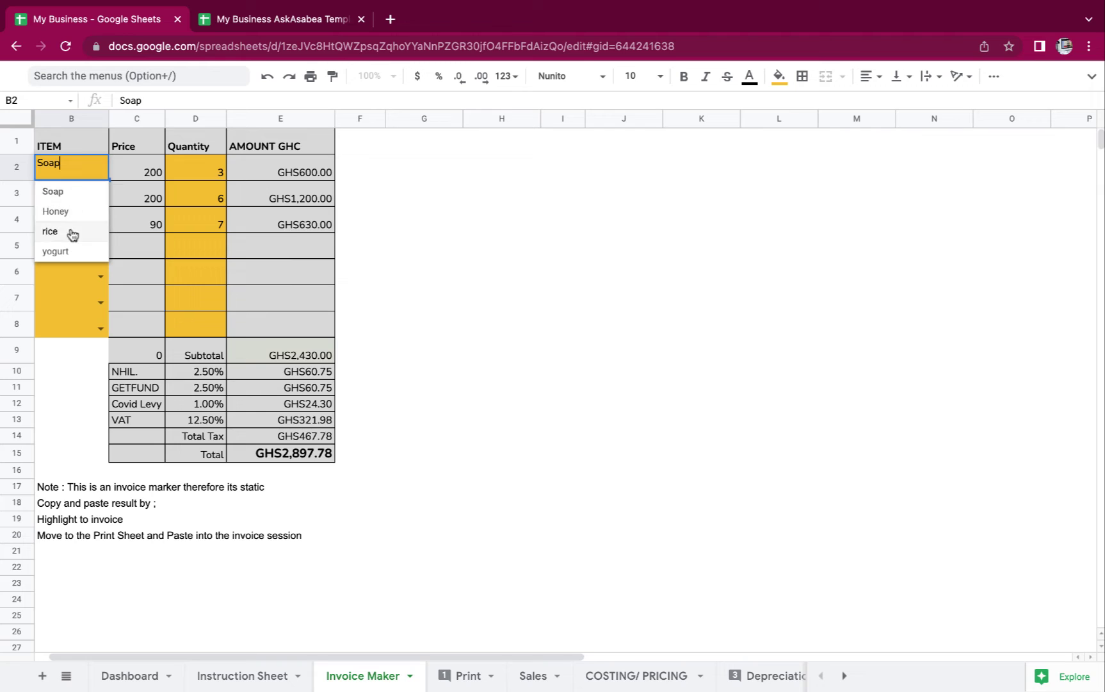
{"action": "left_click", "coordinate": [73, 191]}
{"action": "left_click", "coordinate": [101, 198]}
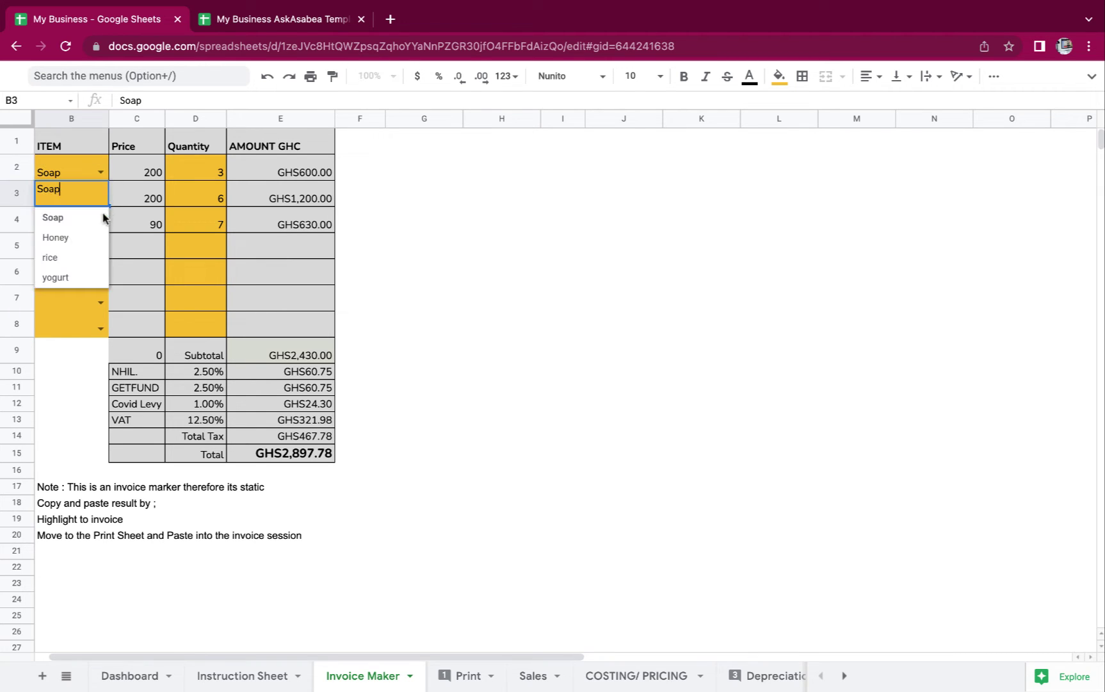
{"action": "left_click", "coordinate": [97, 238]}
{"action": "left_click", "coordinate": [100, 225]}
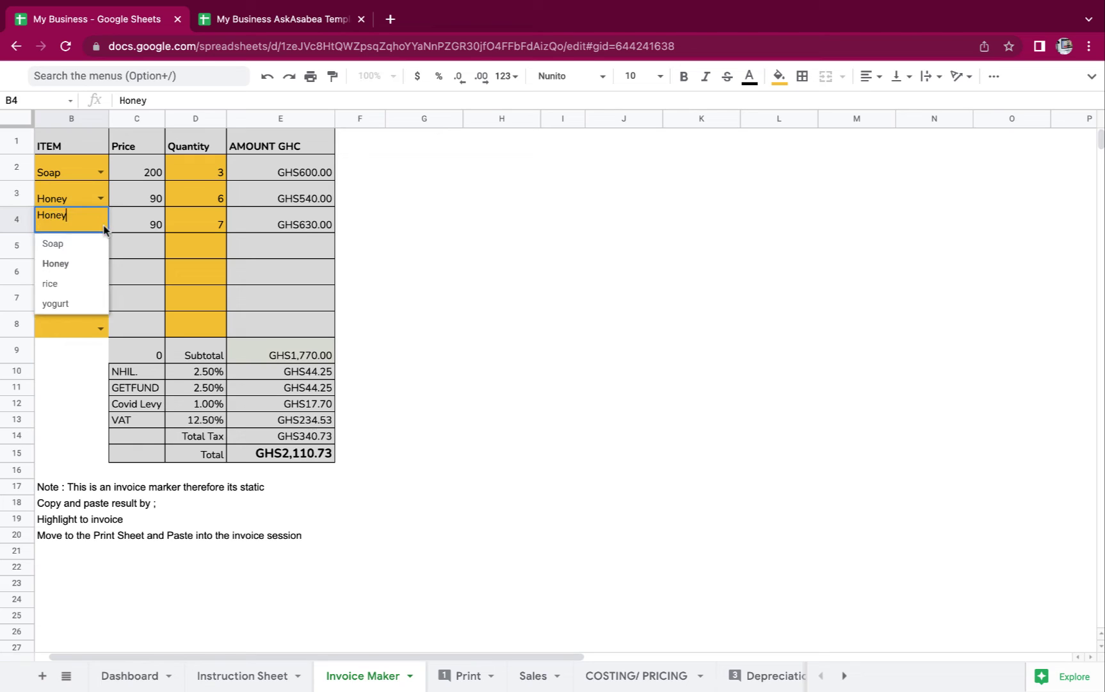
{"action": "left_click", "coordinate": [93, 283]}
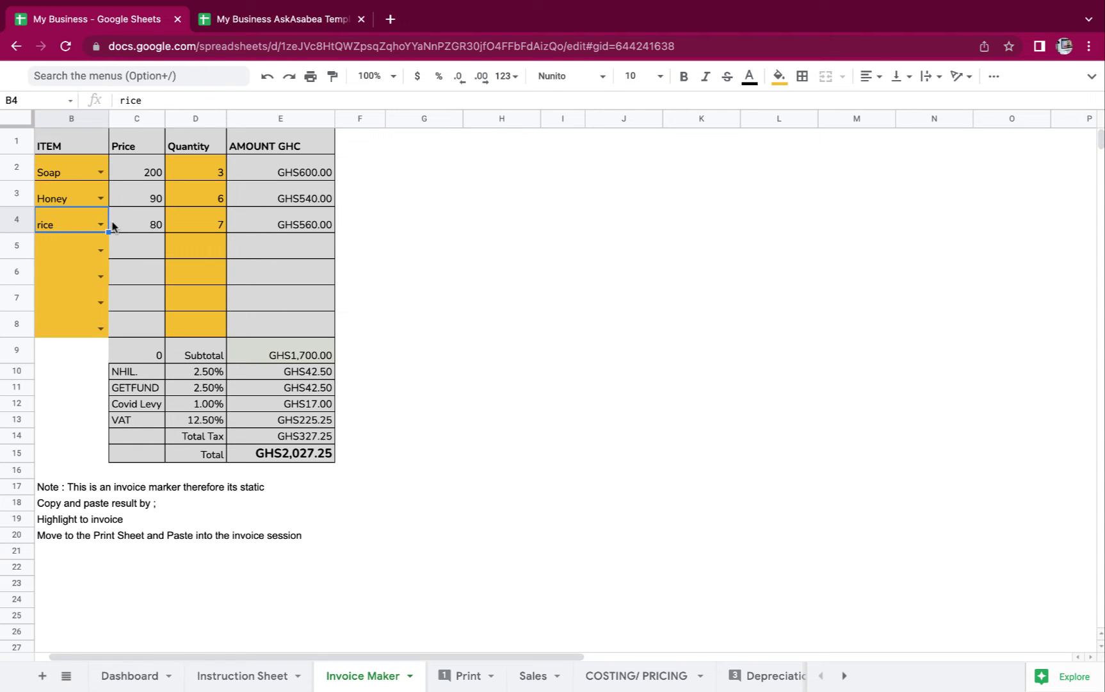
- Set the invoice quantities to 4 for Soap, 7 for Honey and 50 for rice
{"action": "left_click", "coordinate": [208, 166]}
{"action": "type", "text": "4"}
{"action": "left_click", "coordinate": [218, 198]}
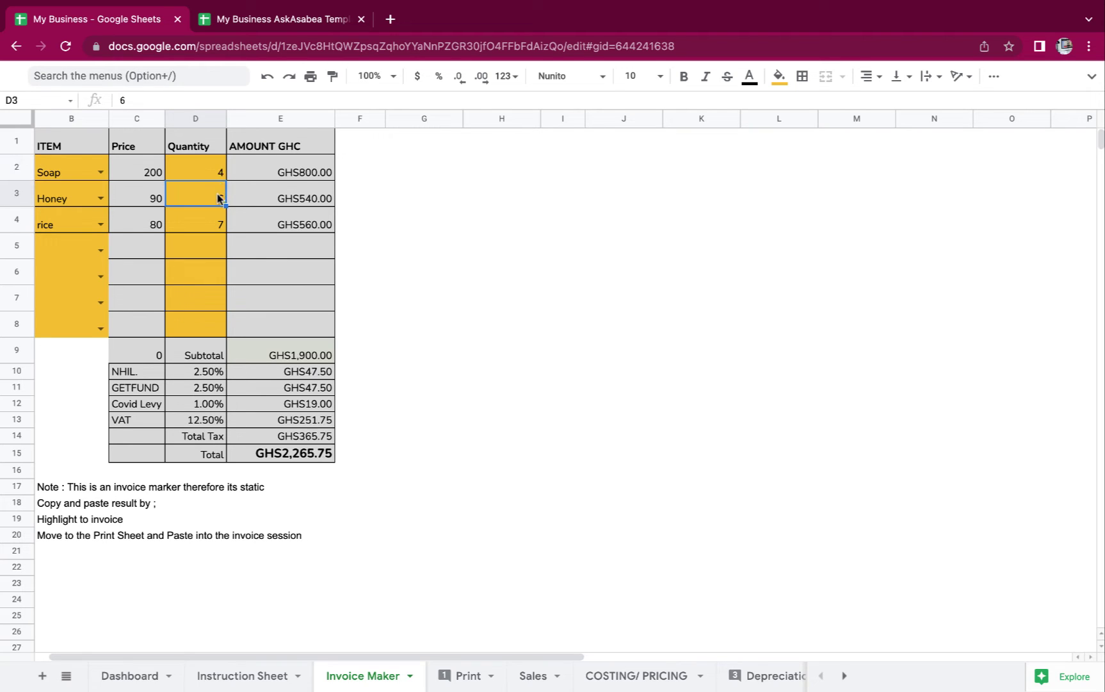
{"action": "type", "text": "7"}
{"action": "left_click", "coordinate": [207, 226]}
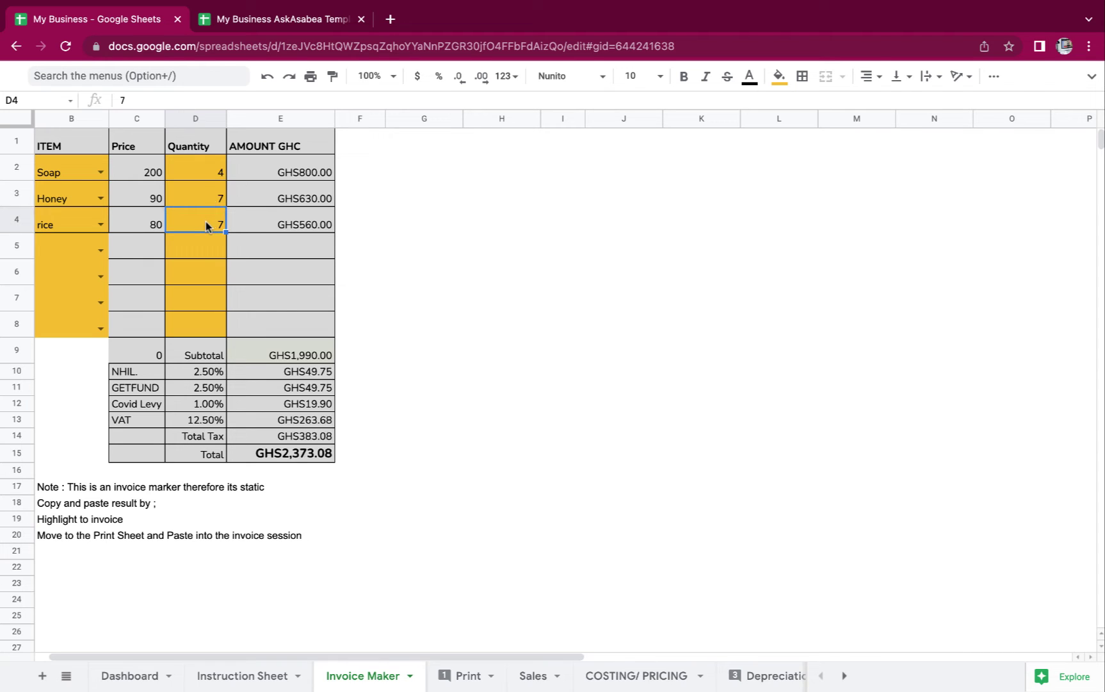
{"action": "type", "text": "50"}
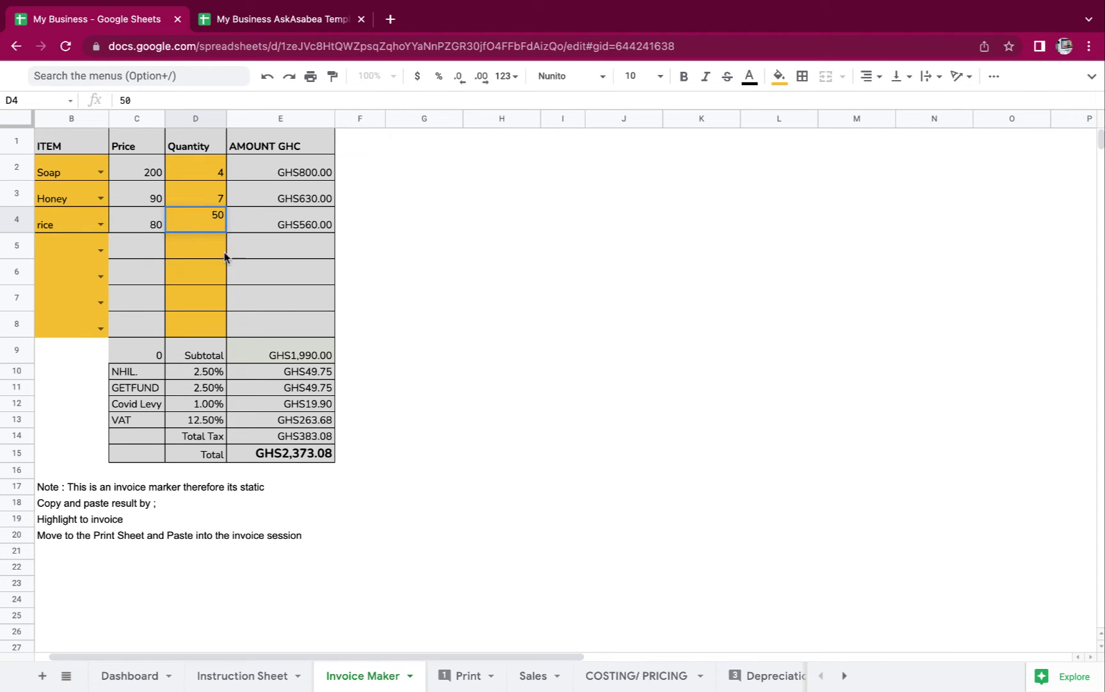
{"action": "left_click", "coordinate": [205, 257]}
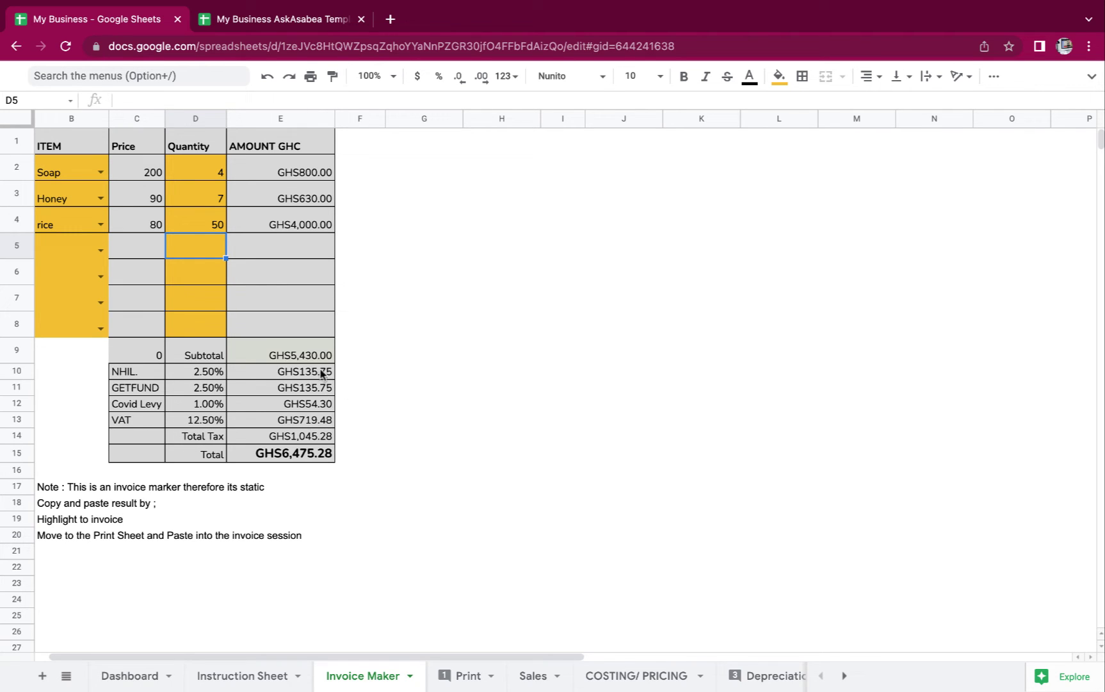
- Set the invoice's NHIL and GETFUND rates to 0% and its VAT rate to 3%
{"action": "left_click", "coordinate": [207, 377]}
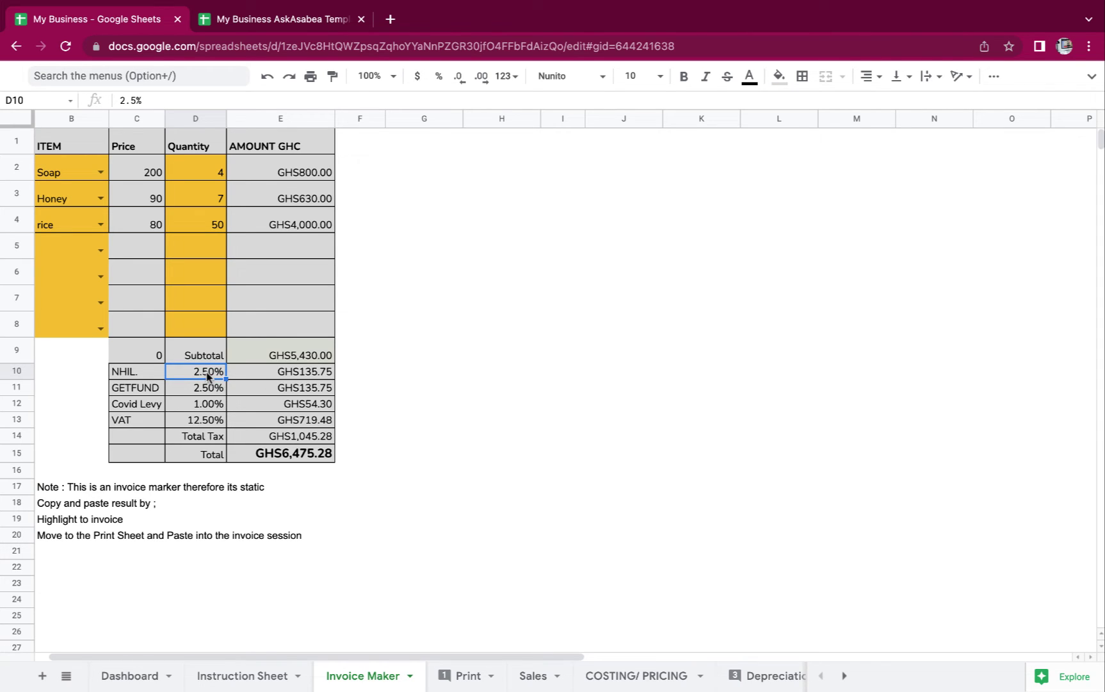
{"action": "type", "text": "0"}
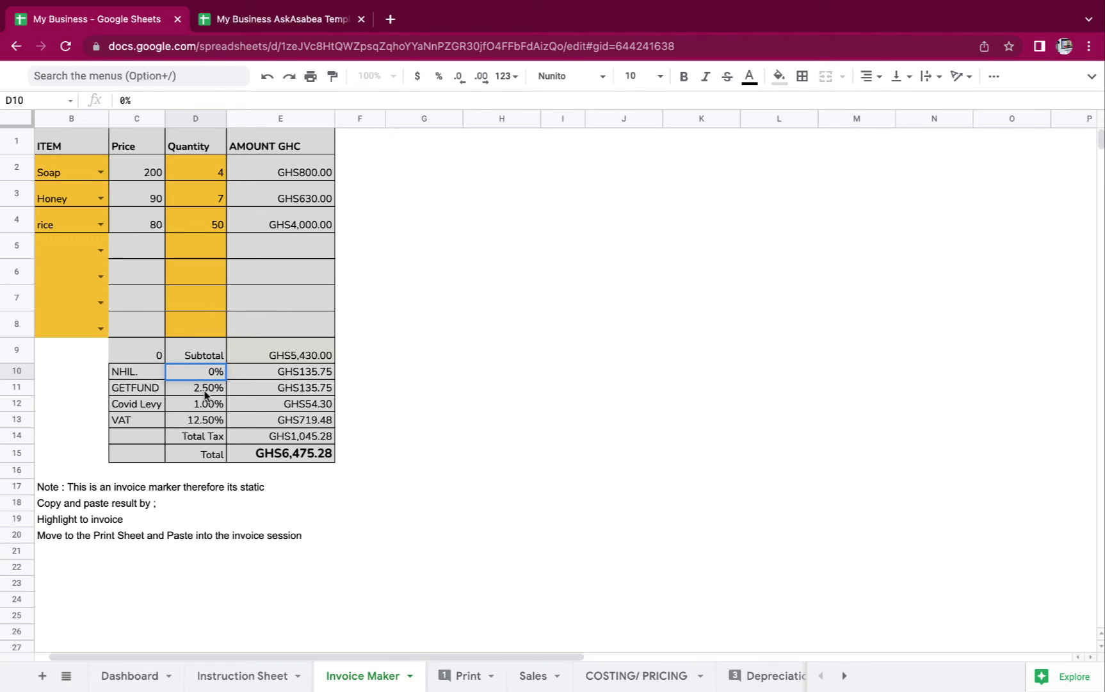
{"action": "key", "text": "Return"}
{"action": "type", "text": "0"}
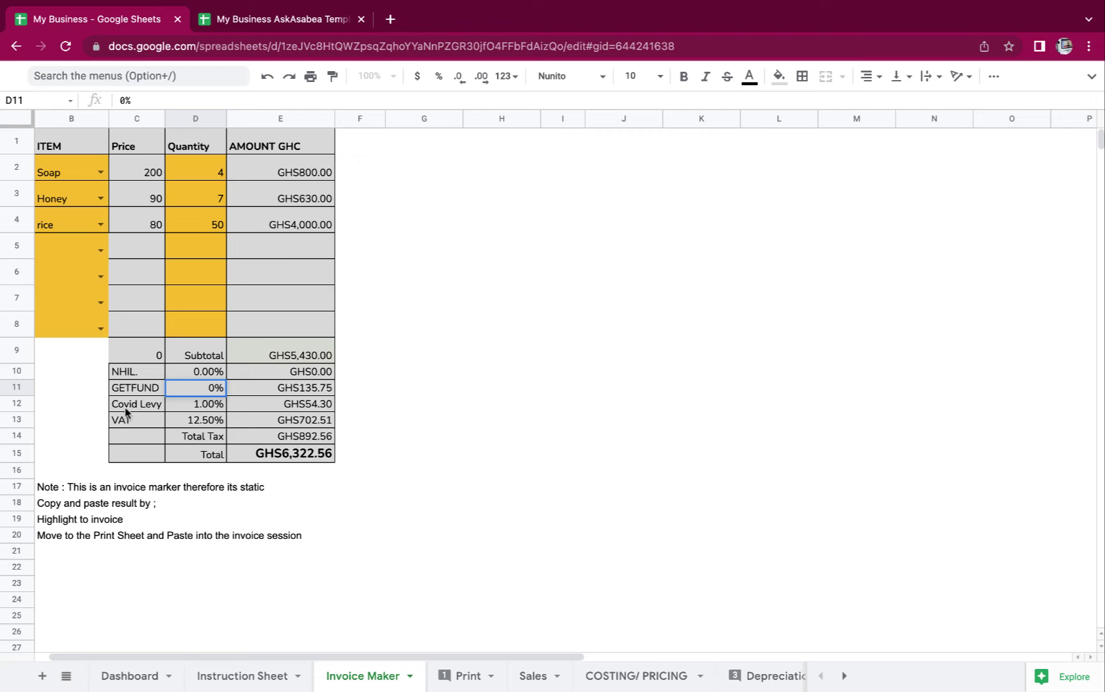
{"action": "left_click", "coordinate": [195, 424]}
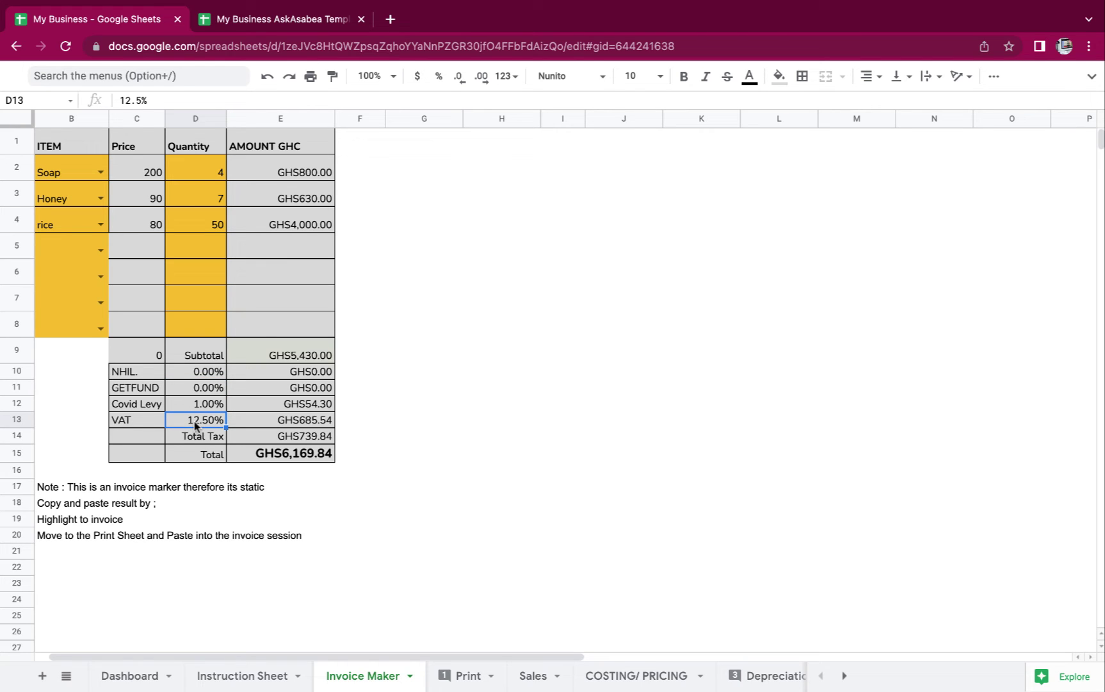
{"action": "type", "text": "3"}
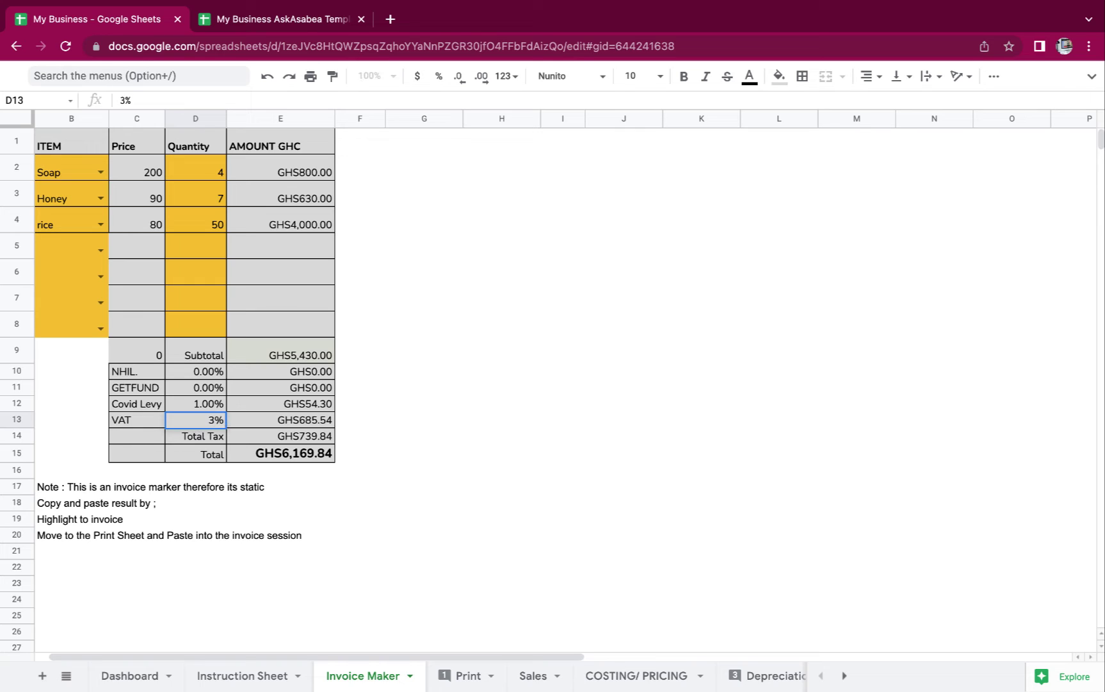
{"action": "key", "text": "Return"}
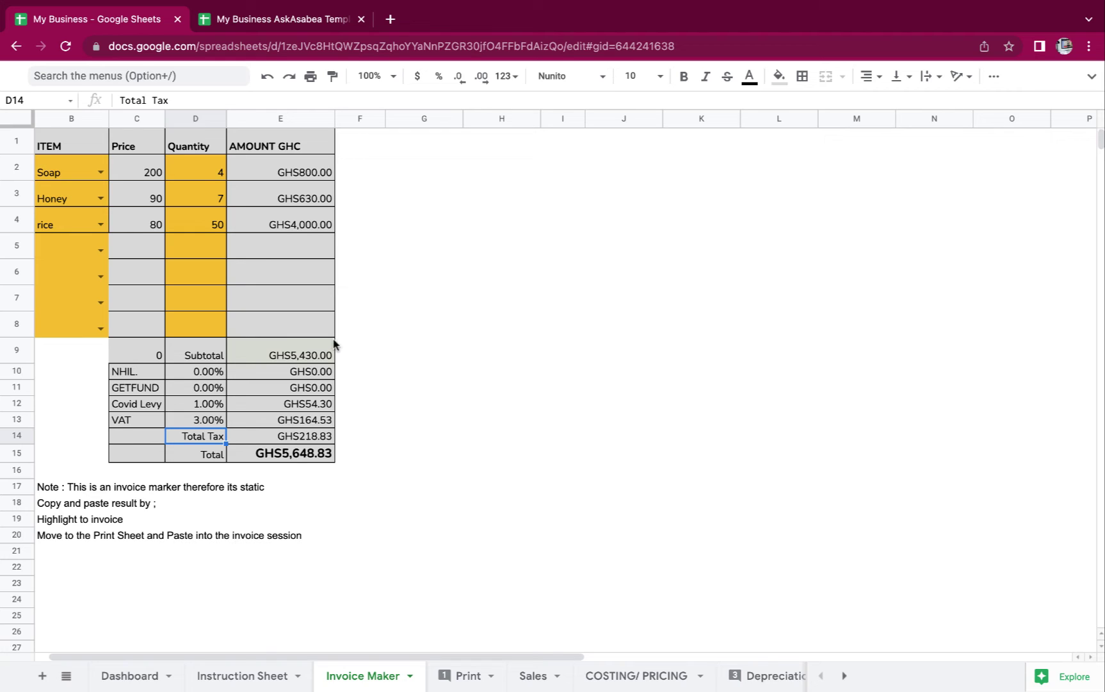
{"action": "left_click_drag", "start_coordinate": [83, 144], "coordinate": [298, 457]}
{"action": "key", "text": "ctrl+c"}
{"action": "left_click", "coordinate": [302, 323]}
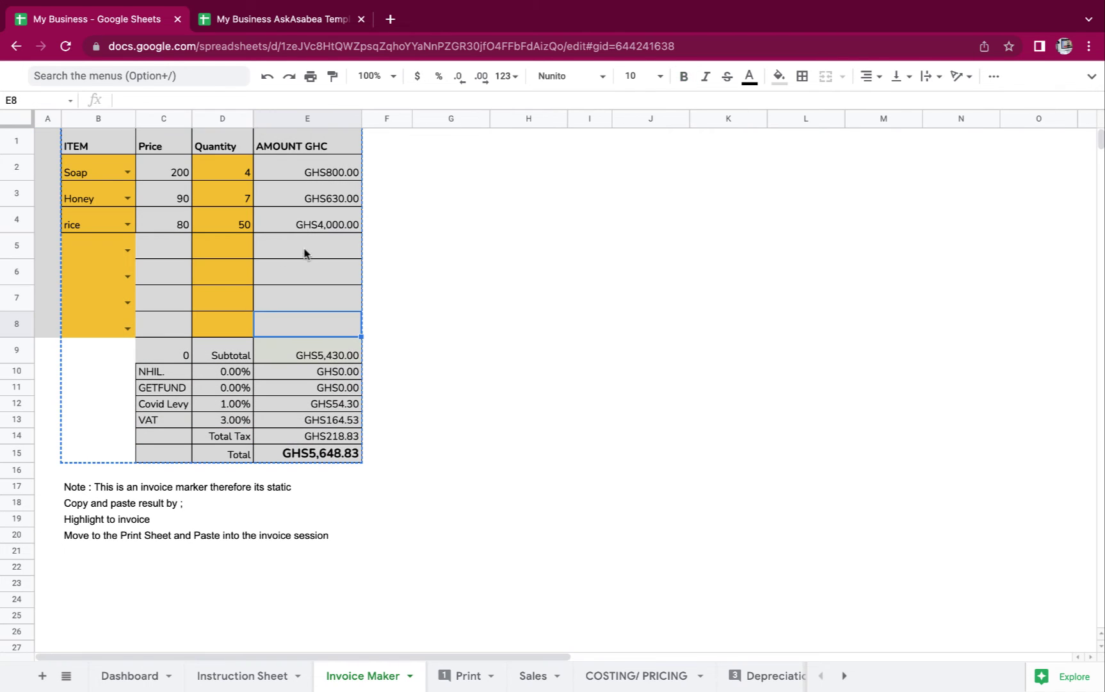
- Copy the invoice header and three item rows, B1:E4, and paste their values only into C8:F11 of the Print sheet
{"action": "left_click", "coordinate": [82, 164]}
{"action": "left_click_drag", "start_coordinate": [75, 144], "coordinate": [338, 232]}
{"action": "key", "text": "ctrl+c"}
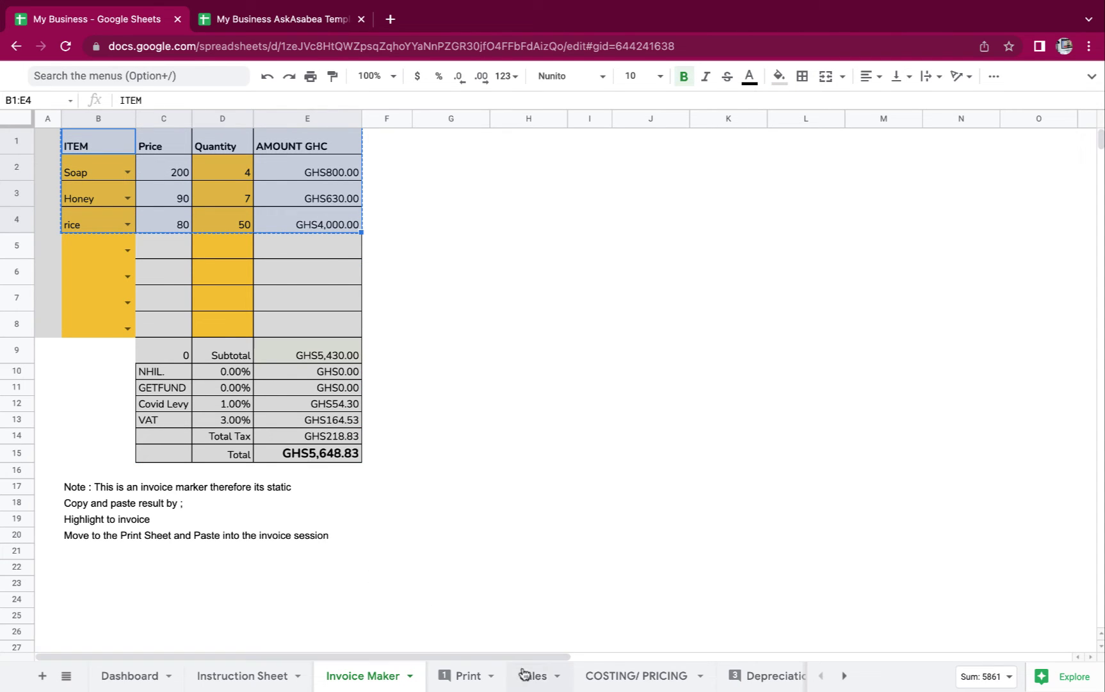
{"action": "left_click", "coordinate": [479, 679]}
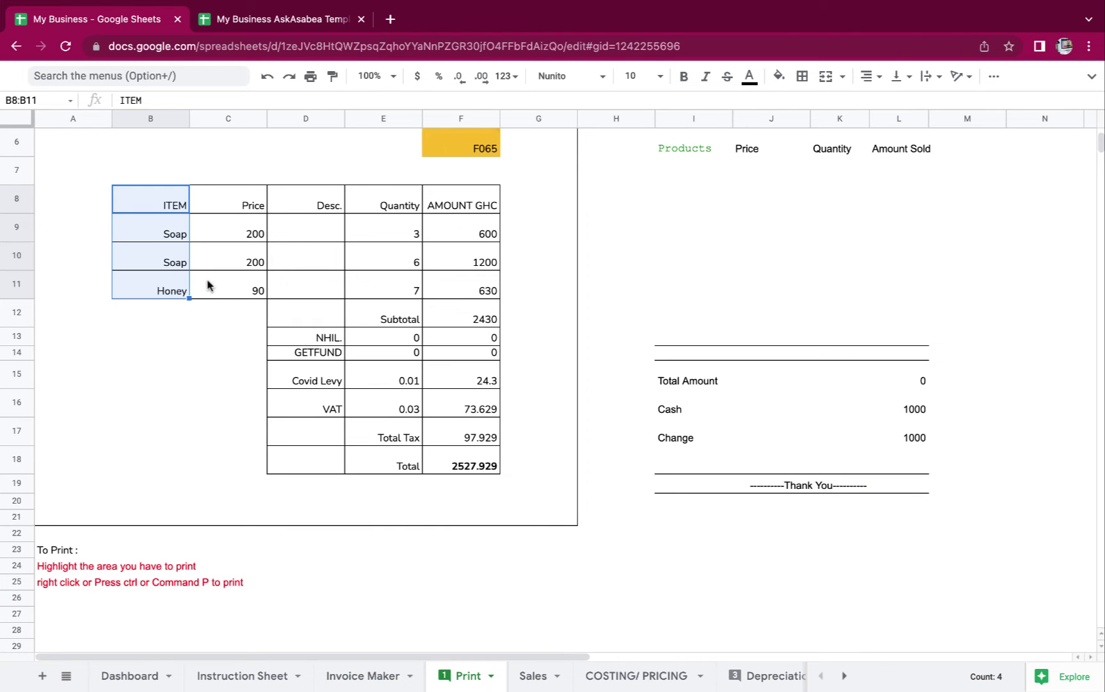
{"action": "left_click_drag", "start_coordinate": [227, 202], "coordinate": [495, 287]}
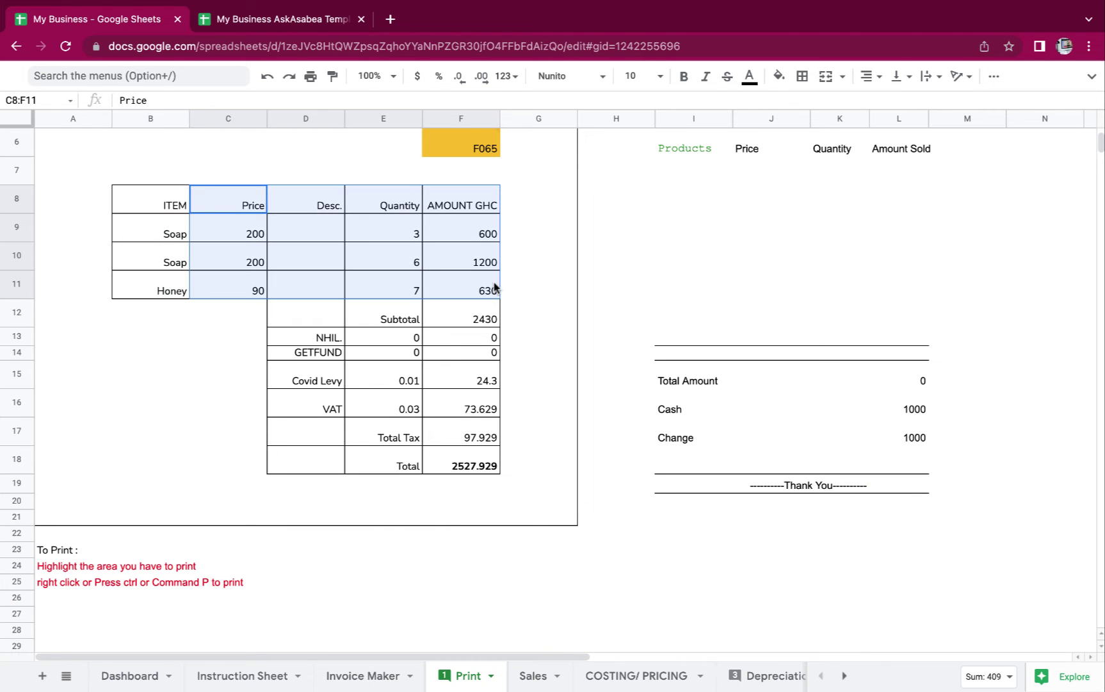
{"action": "right_click", "coordinate": [494, 287]}
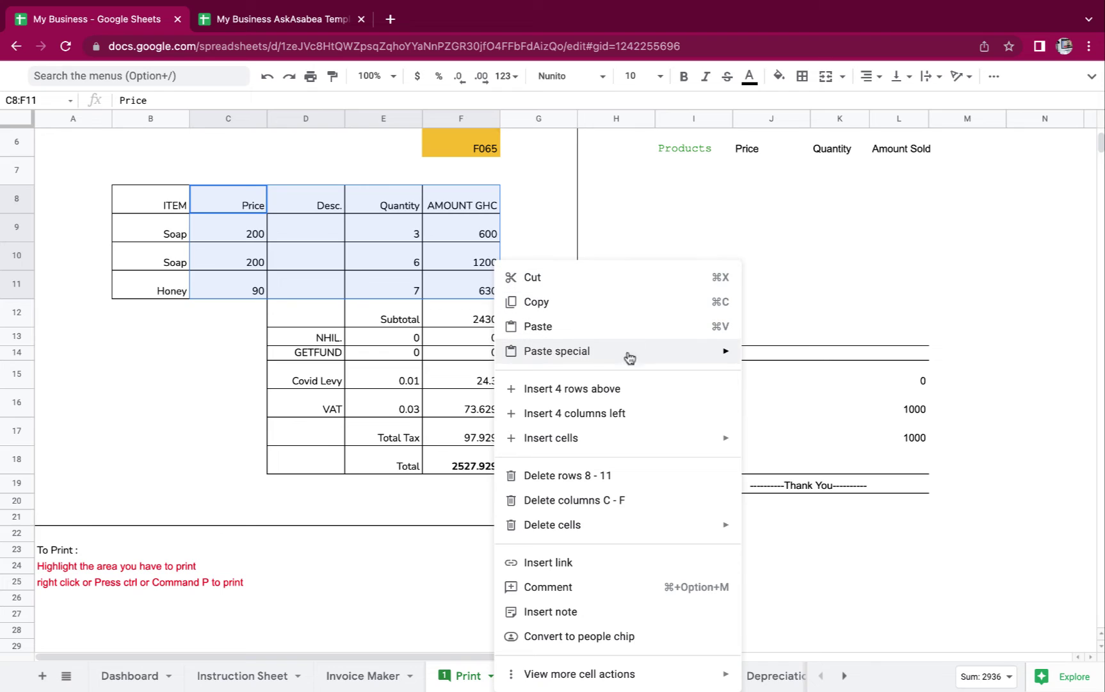
{"action": "mouse_move", "coordinate": [616, 359]}
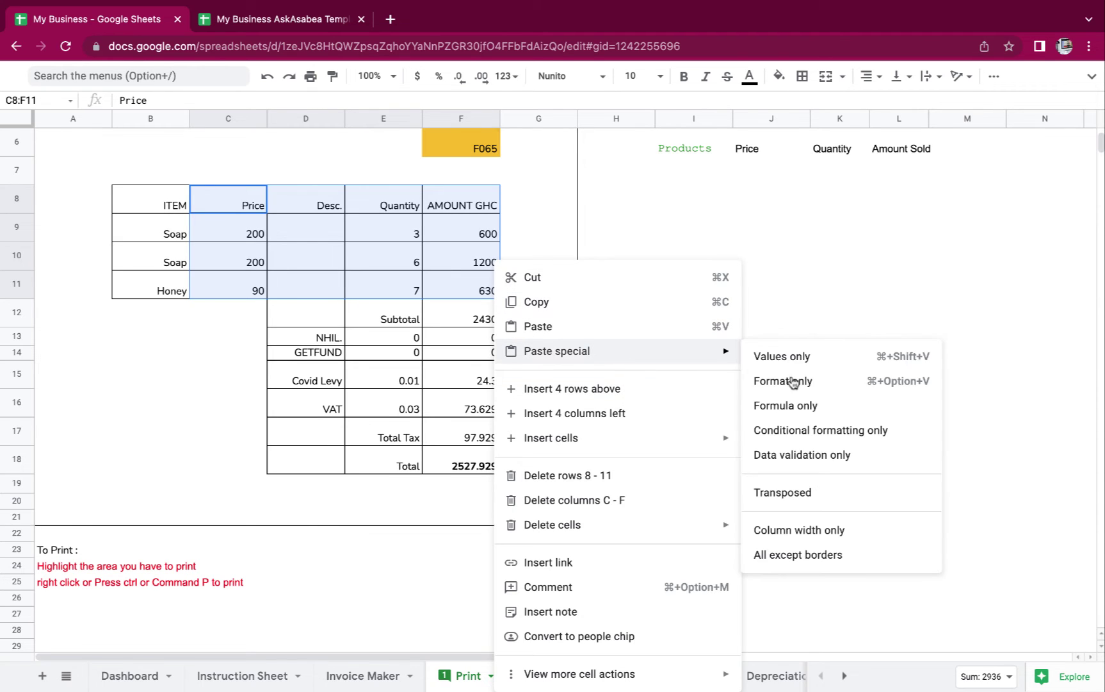
{"action": "left_click", "coordinate": [773, 363]}
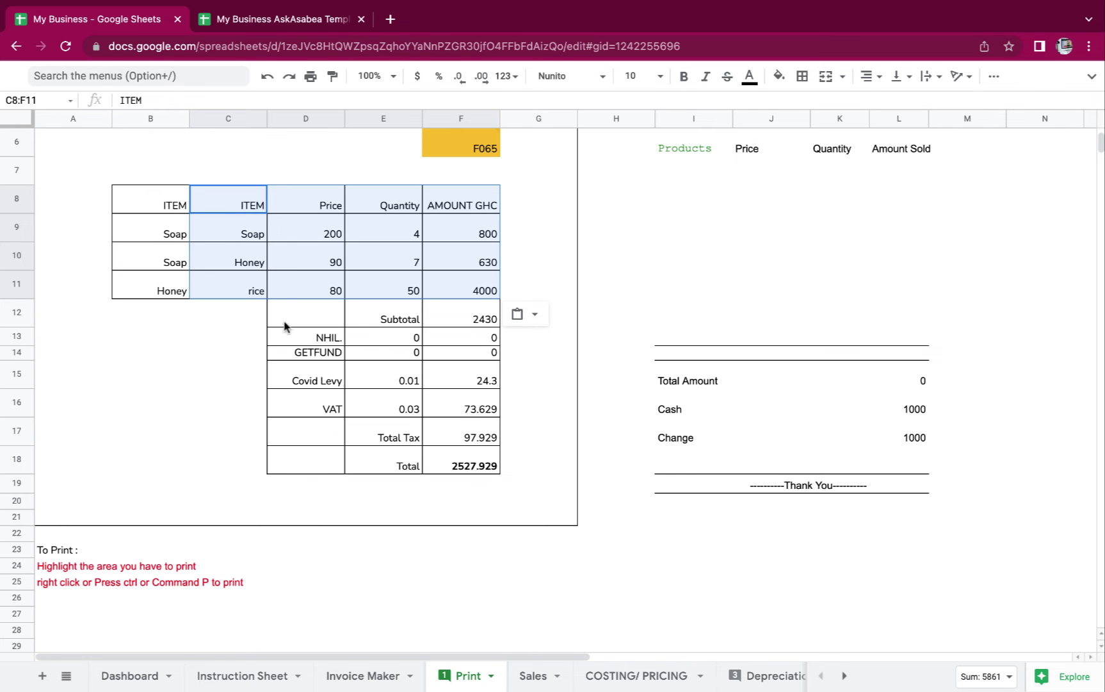
{"action": "key", "text": "ctrl+Left"}
{"action": "key", "text": "ctrl+Right"}
- Copy the Invoice Maker's subtotal, tax and total block C9:E15, paste values only into D12:F18 of the Print sheet, and clear D12
{"action": "left_click", "coordinate": [369, 676]}
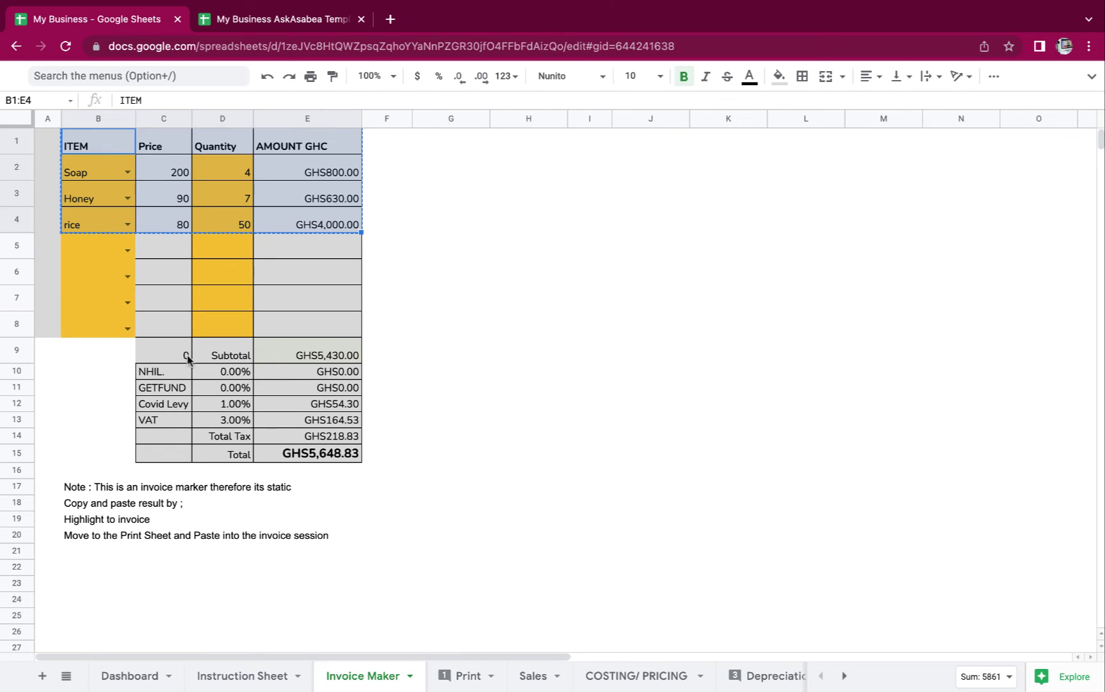
{"action": "left_click_drag", "start_coordinate": [177, 362], "coordinate": [299, 439]}
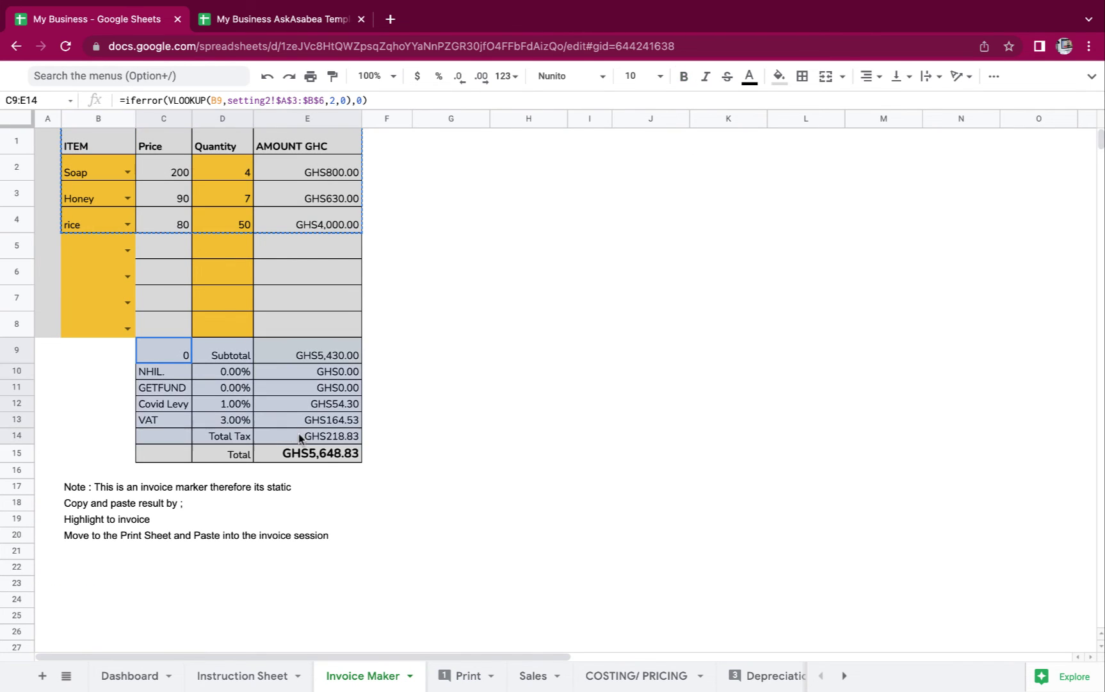
{"action": "right_click", "coordinate": [320, 459]}
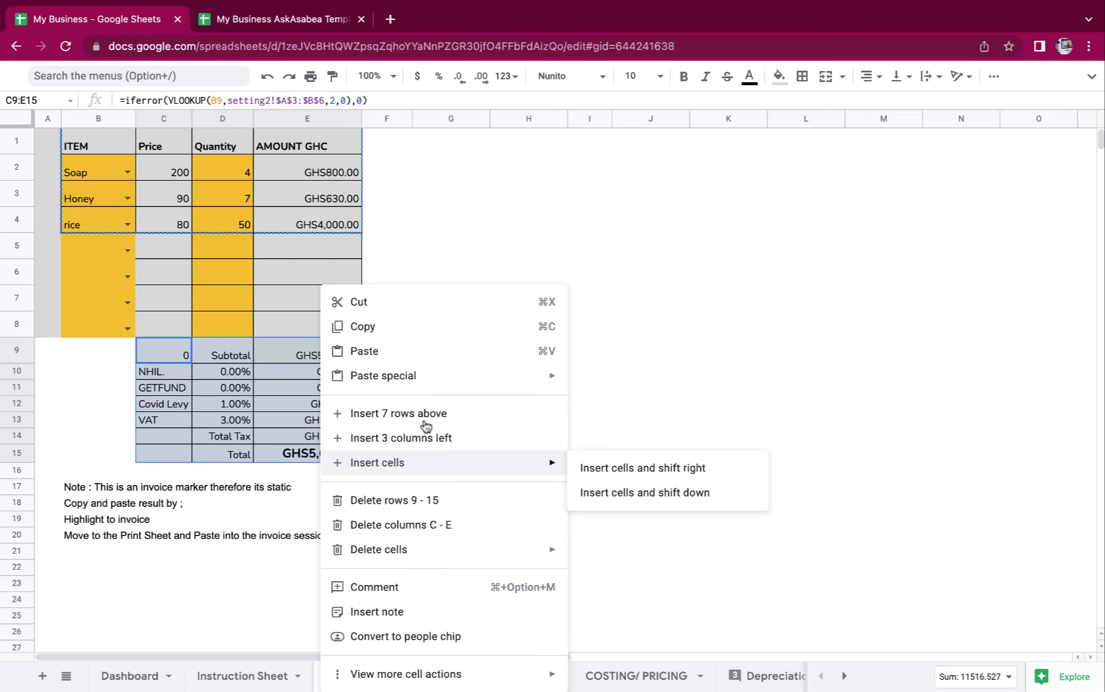
{"action": "left_click", "coordinate": [388, 325]}
{"action": "left_click", "coordinate": [469, 680]}
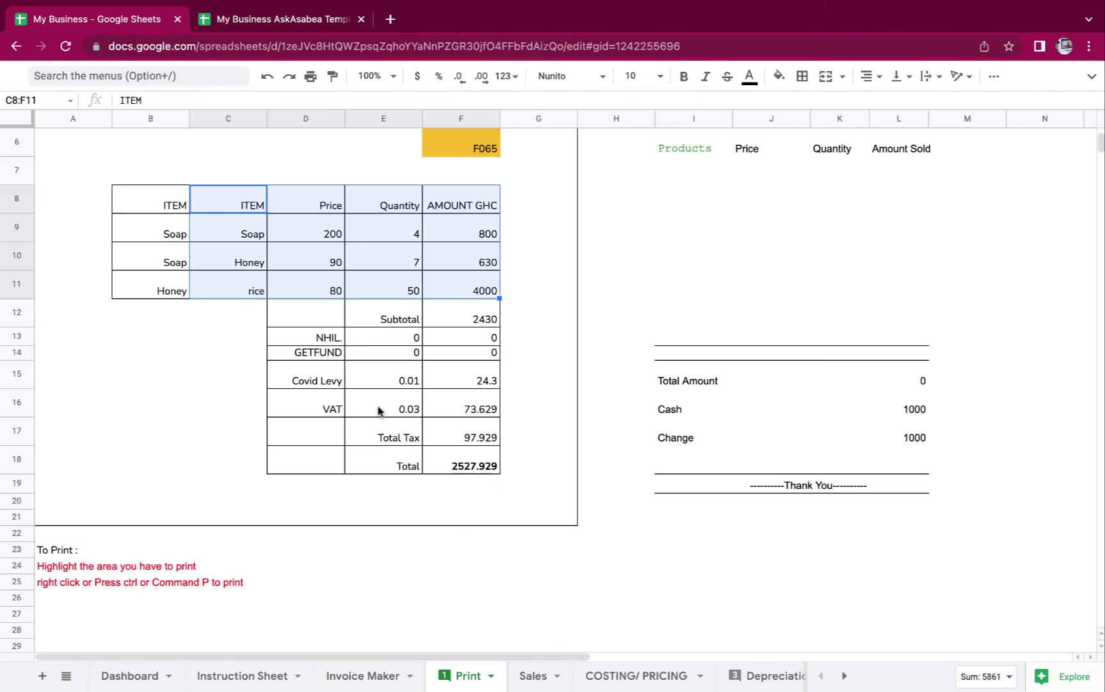
{"action": "left_click_drag", "start_coordinate": [326, 316], "coordinate": [456, 466]}
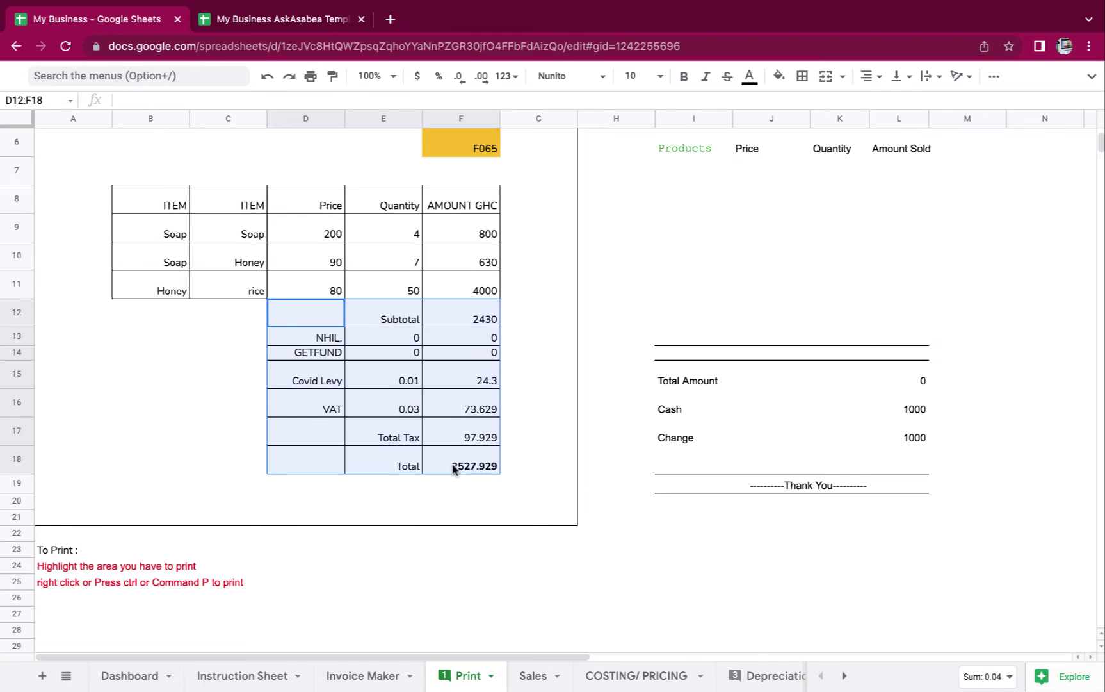
{"action": "right_click", "coordinate": [456, 466]}
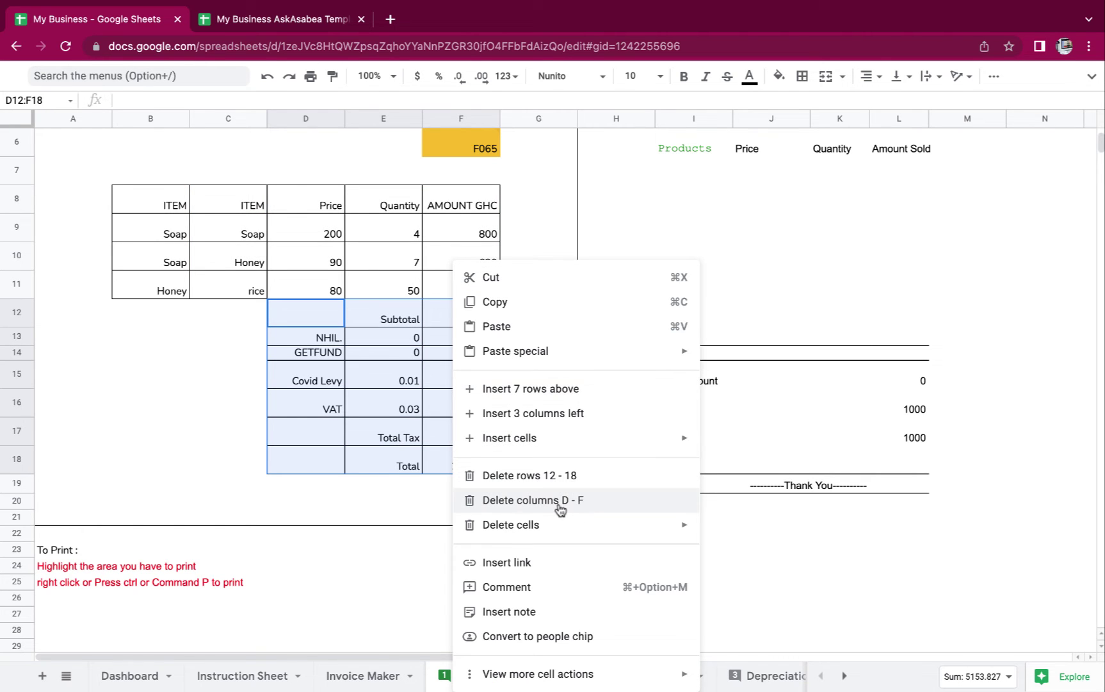
{"action": "mouse_move", "coordinate": [626, 353]}
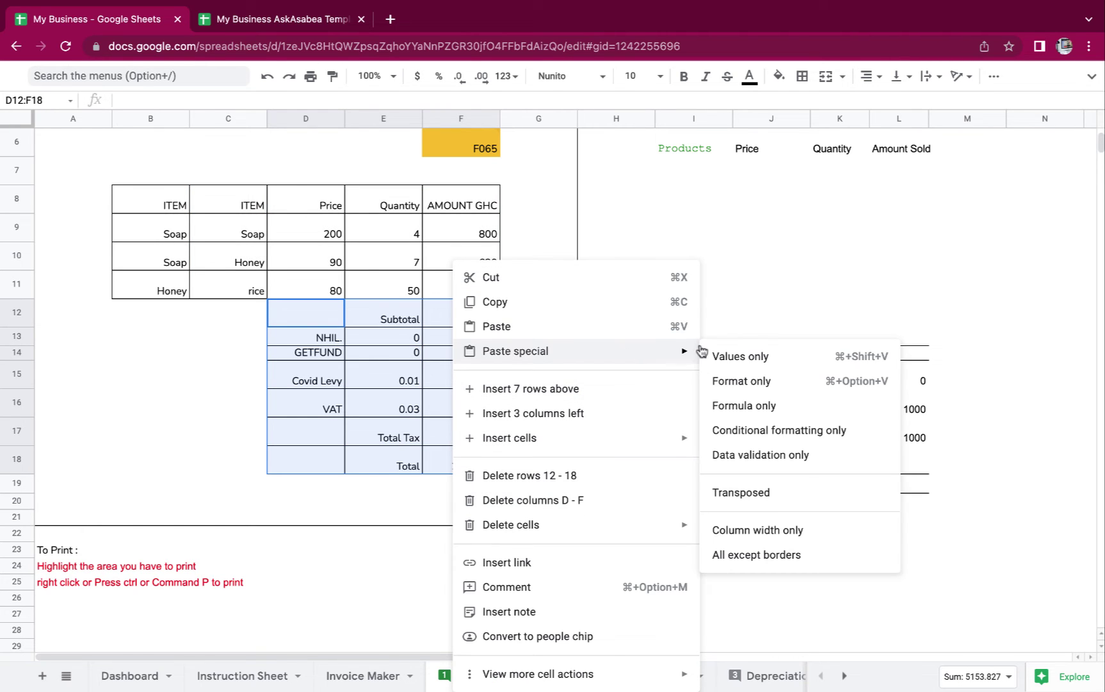
{"action": "left_click", "coordinate": [779, 357]}
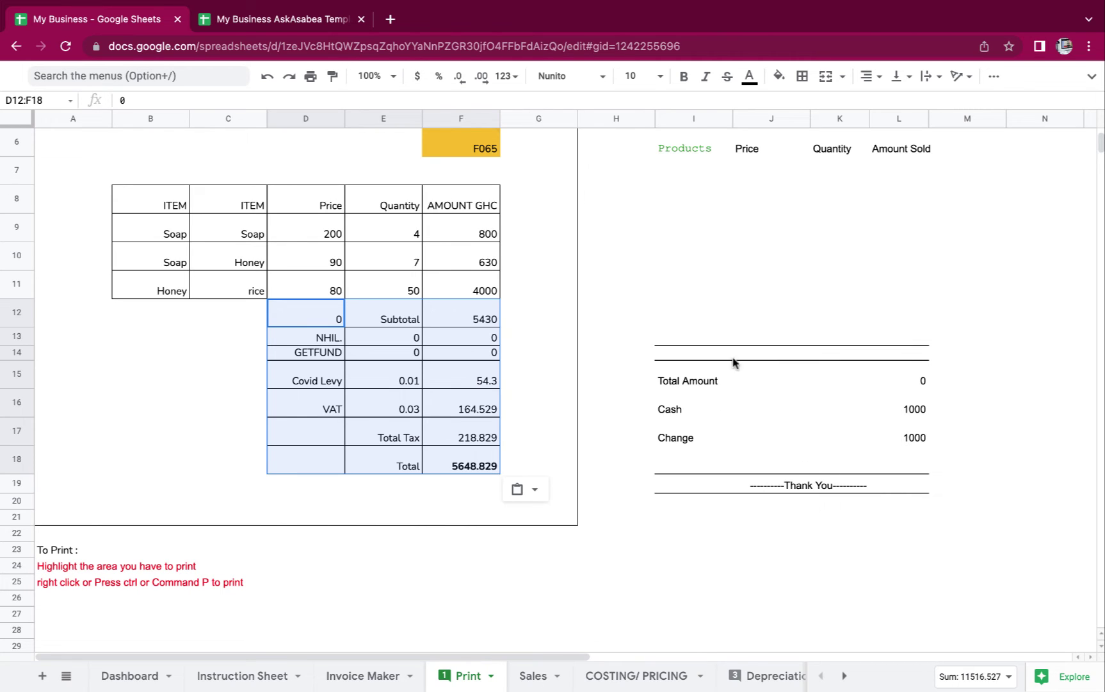
{"action": "left_click", "coordinate": [335, 318]}
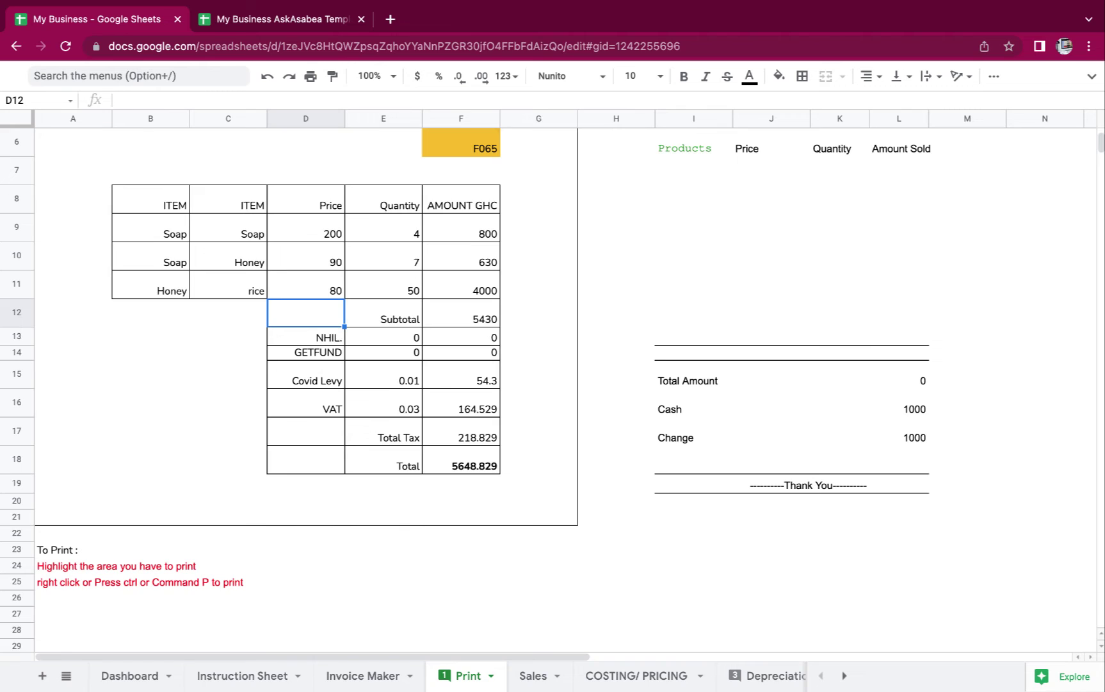
- Delete column B with the outdated item names from the Print sheet
{"action": "left_click", "coordinate": [175, 207]}
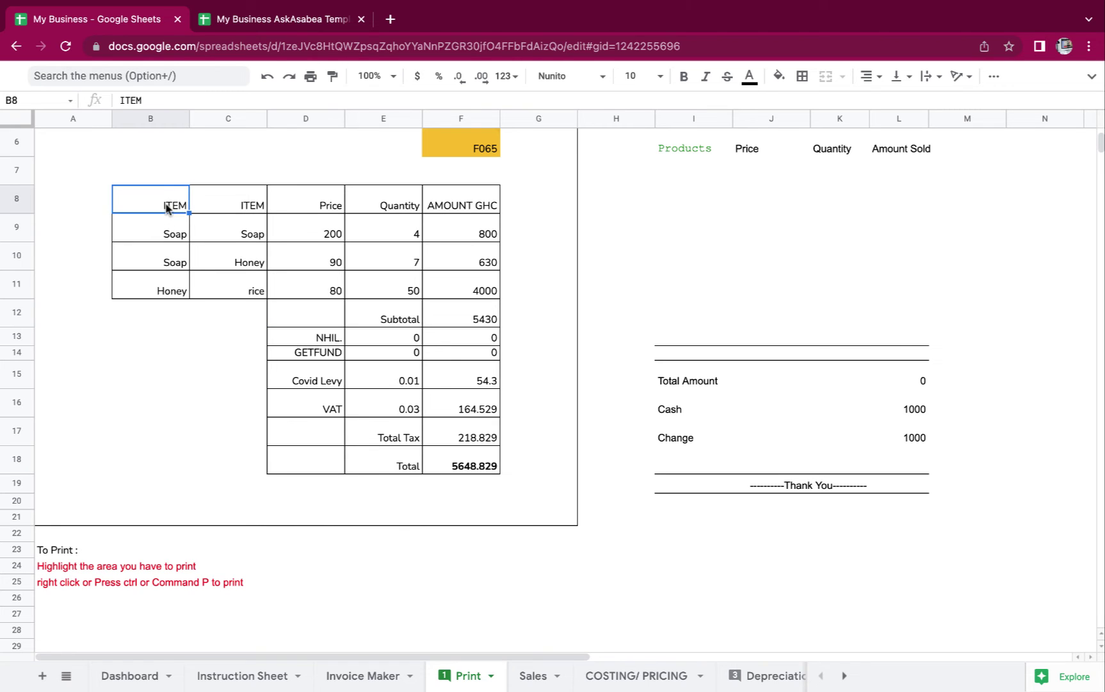
{"action": "left_click_drag", "start_coordinate": [166, 241], "coordinate": [173, 294]}
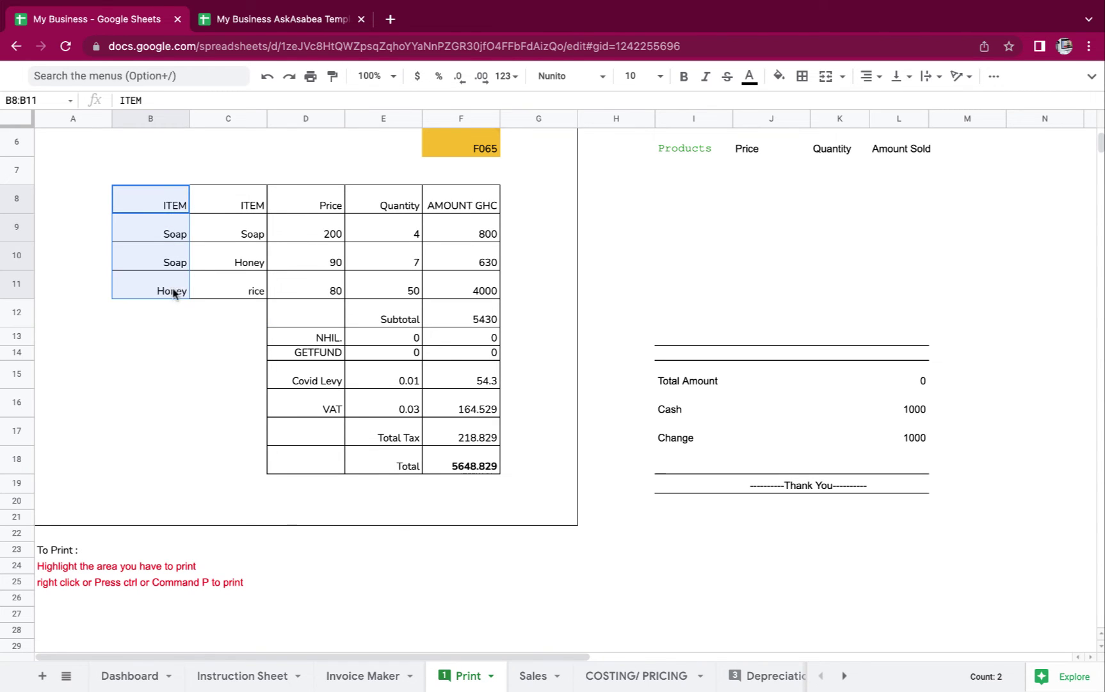
{"action": "right_click", "coordinate": [176, 206]}
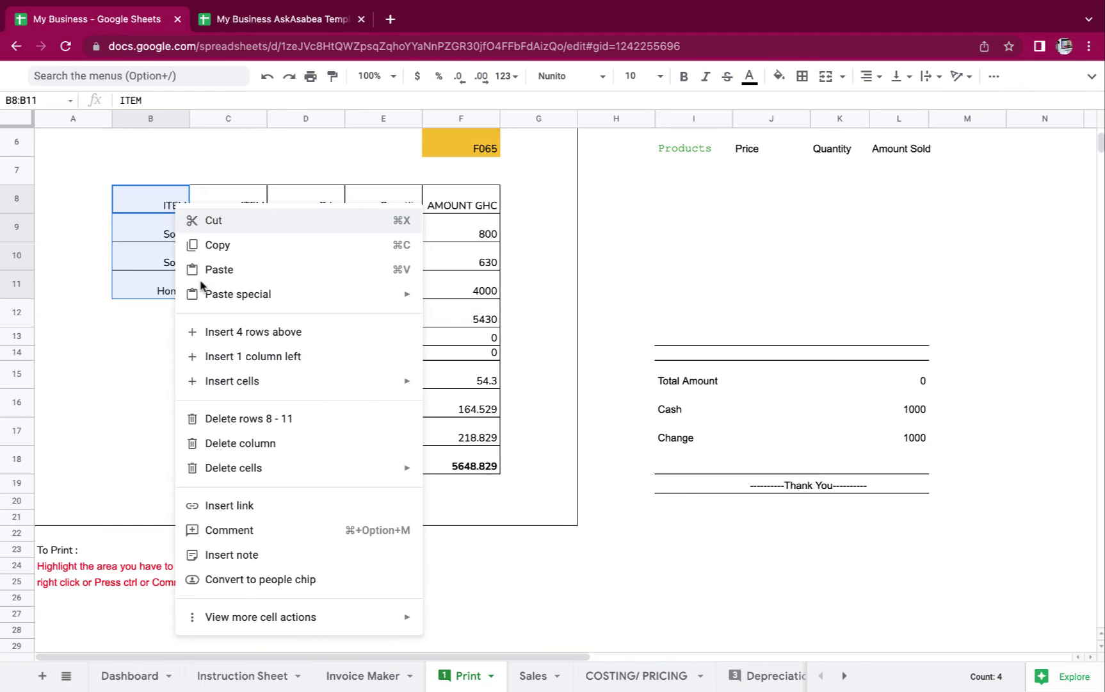
{"action": "left_click", "coordinate": [238, 448]}
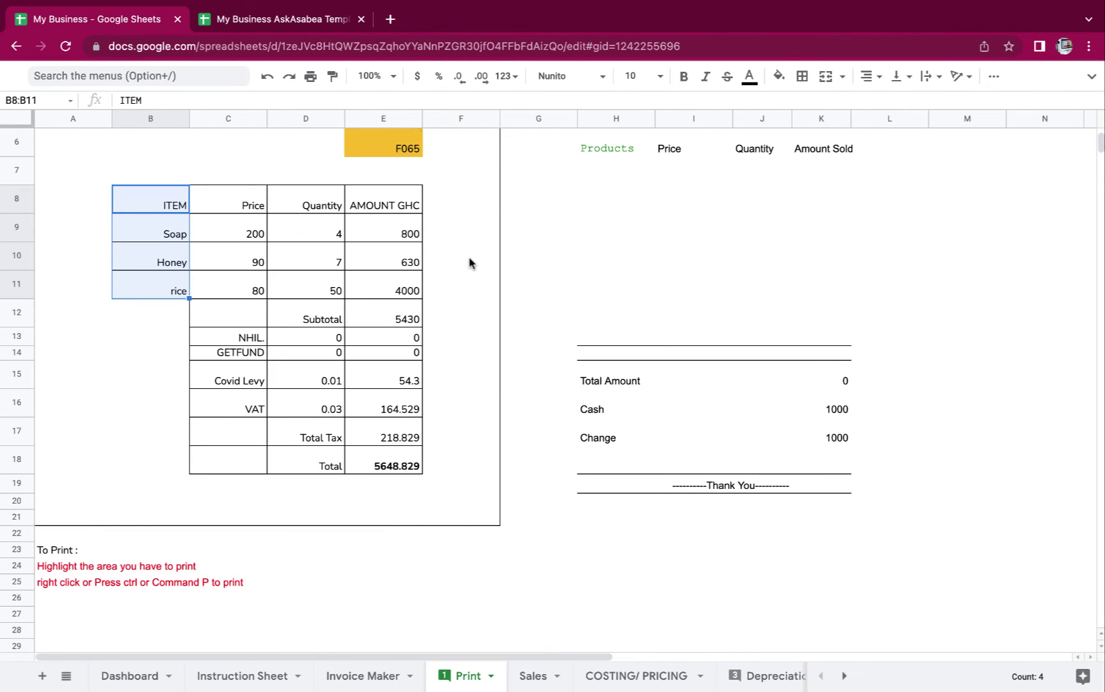
- Replace the name in the highlighted cell below the Print sheet's logo with the new customer's first name, and select the invoice number cell
{"action": "scroll", "coordinate": [470, 263], "scroll_direction": "up", "scroll_amount": 2}
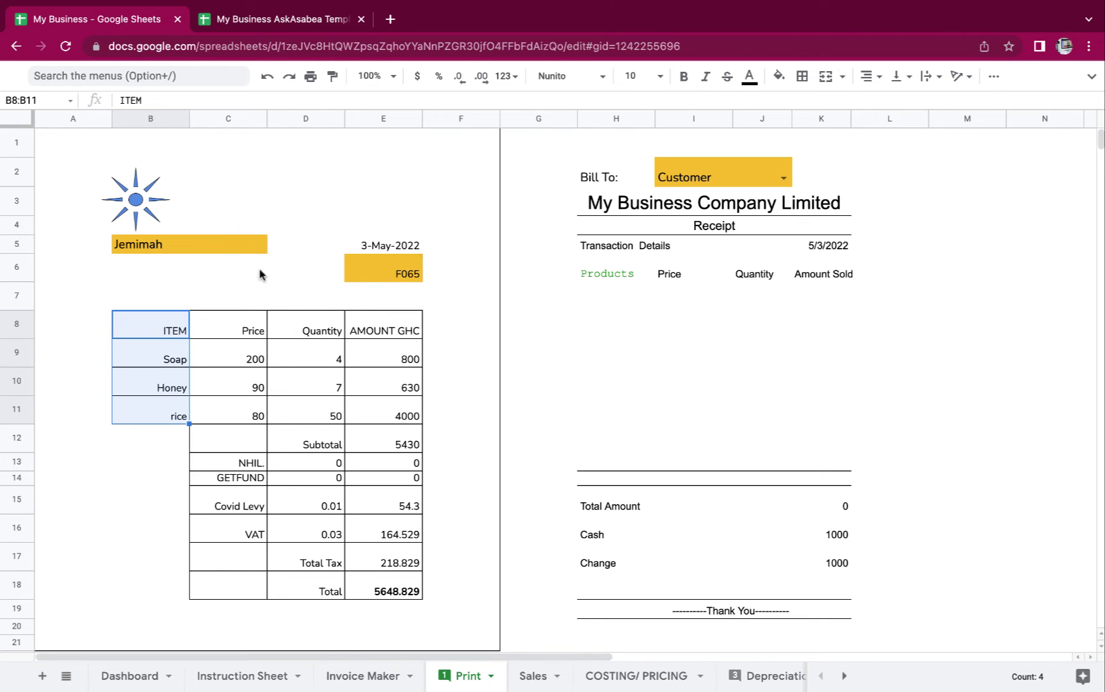
{"action": "left_click", "coordinate": [219, 247]}
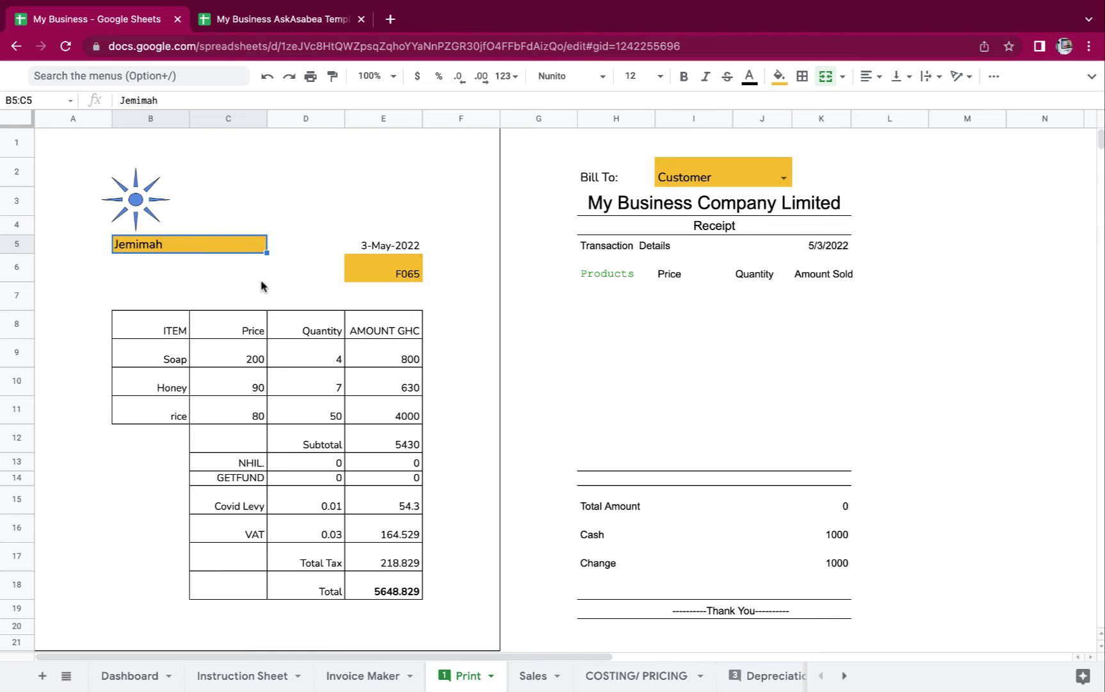
{"action": "scroll", "coordinate": [260, 309], "scroll_direction": "down", "scroll_amount": 1}
{"action": "scroll", "coordinate": [217, 308], "scroll_direction": "up", "scroll_amount": 1}
{"action": "double_click", "coordinate": [167, 244]}
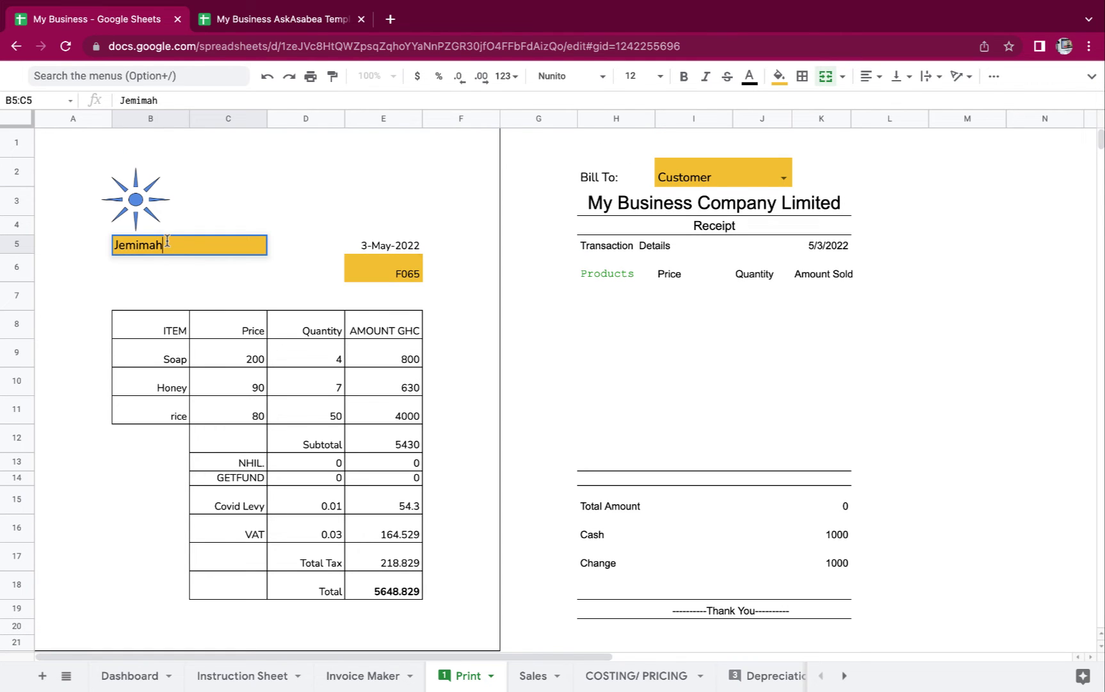
{"action": "double_click", "coordinate": [116, 243]}
{"action": "type", "text": "Rose"}
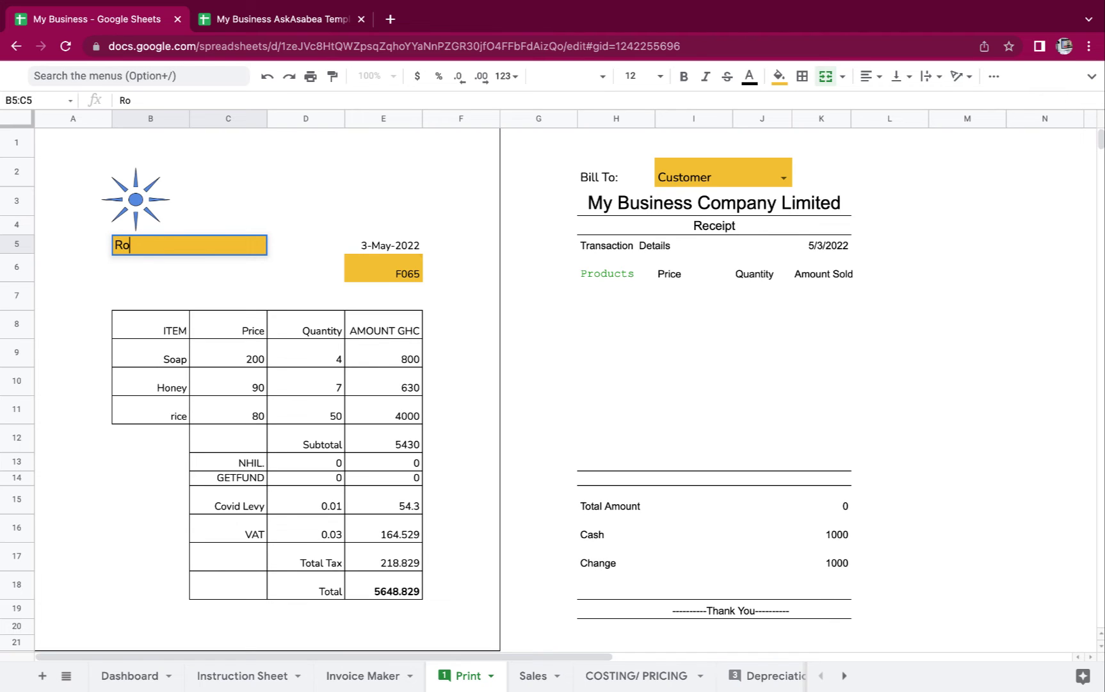
{"action": "left_click", "coordinate": [417, 275]}
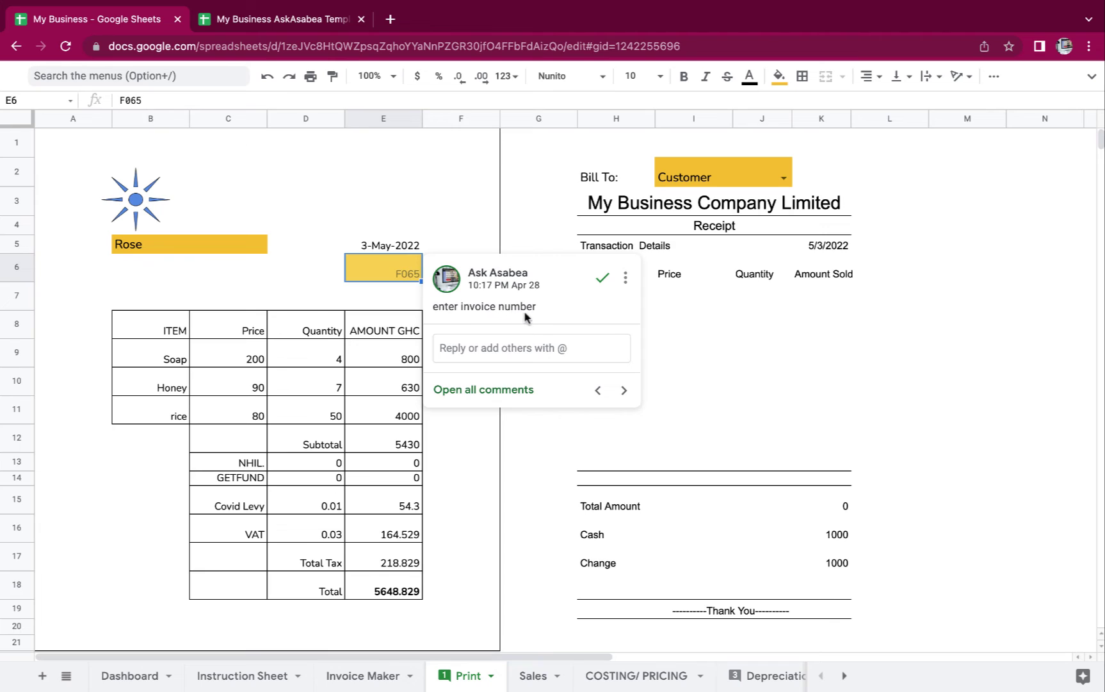
- Change the last digit of the invoice number in cell E6 of the Print sheet to 6
{"action": "double_click", "coordinate": [398, 271]}
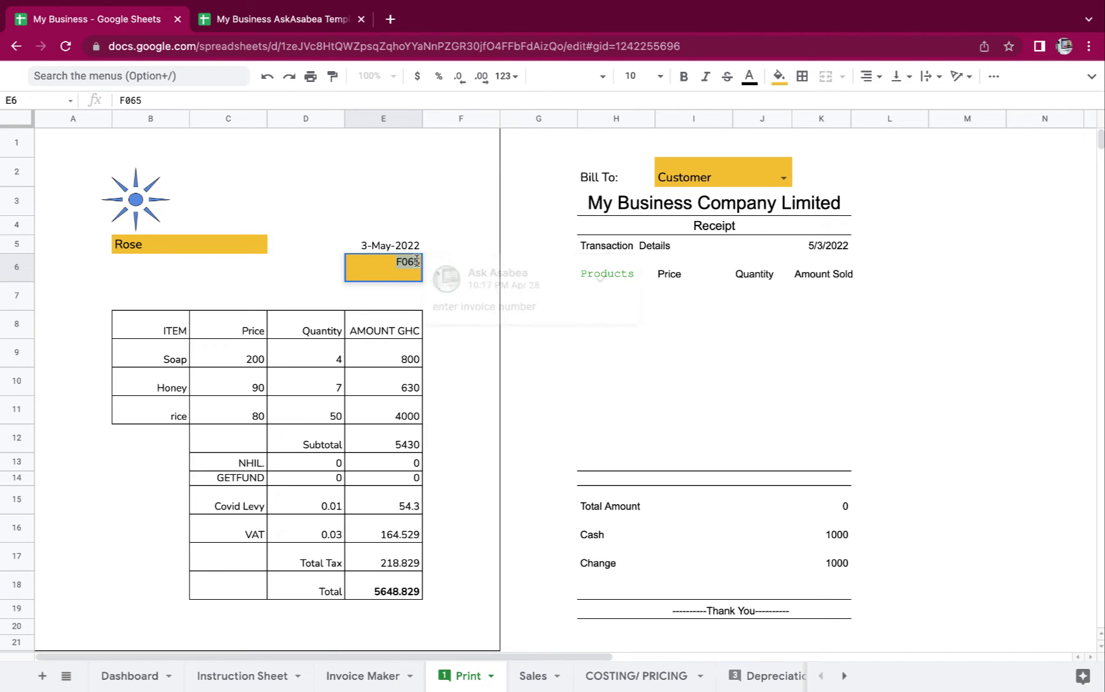
{"action": "left_click", "coordinate": [426, 259]}
{"action": "key", "text": "BackSpace"}
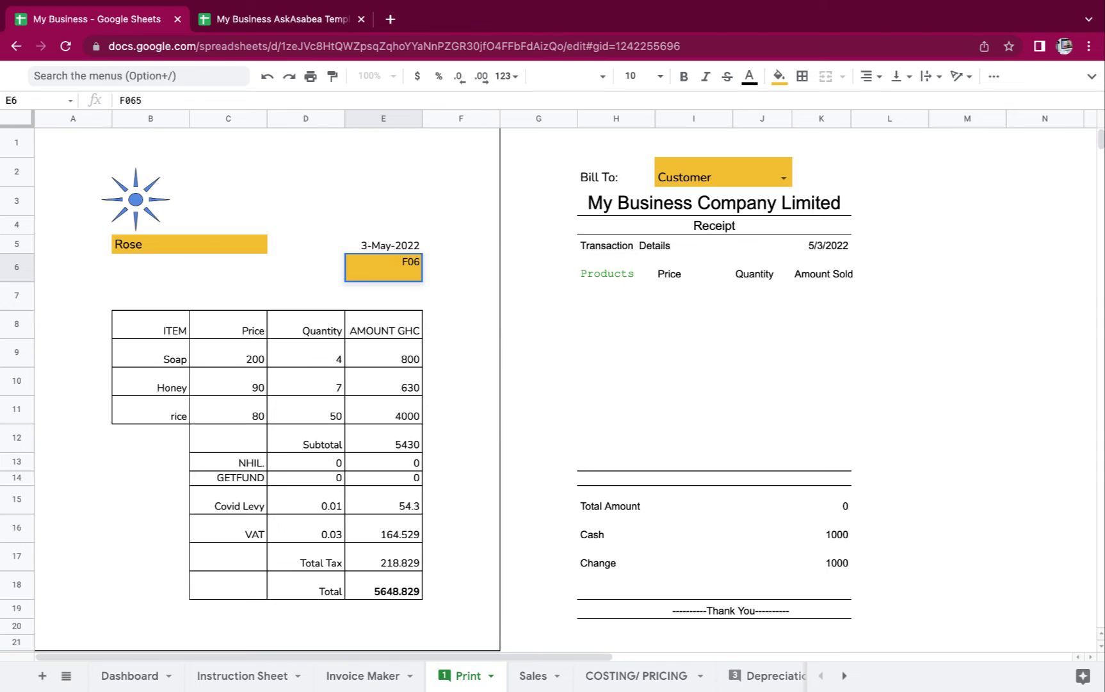
{"action": "type", "text": "6"}
{"action": "left_click", "coordinate": [415, 317]}
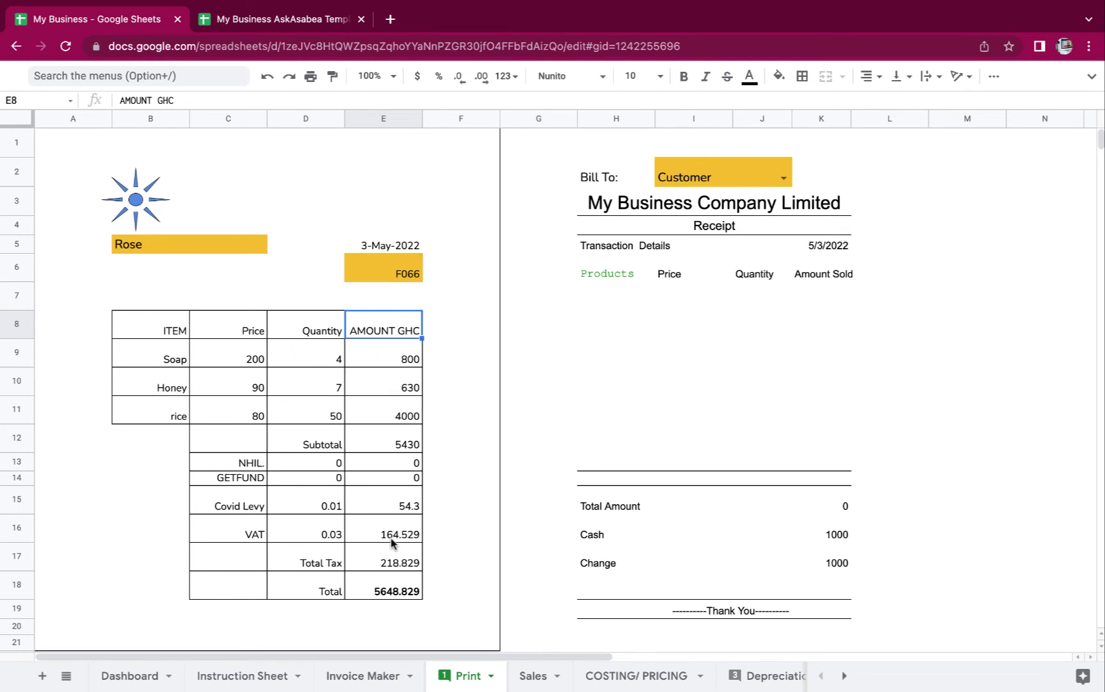
{"action": "scroll", "coordinate": [389, 481], "scroll_direction": "down", "scroll_amount": 3}
{"action": "scroll", "coordinate": [389, 481], "scroll_direction": "up", "scroll_amount": 3}
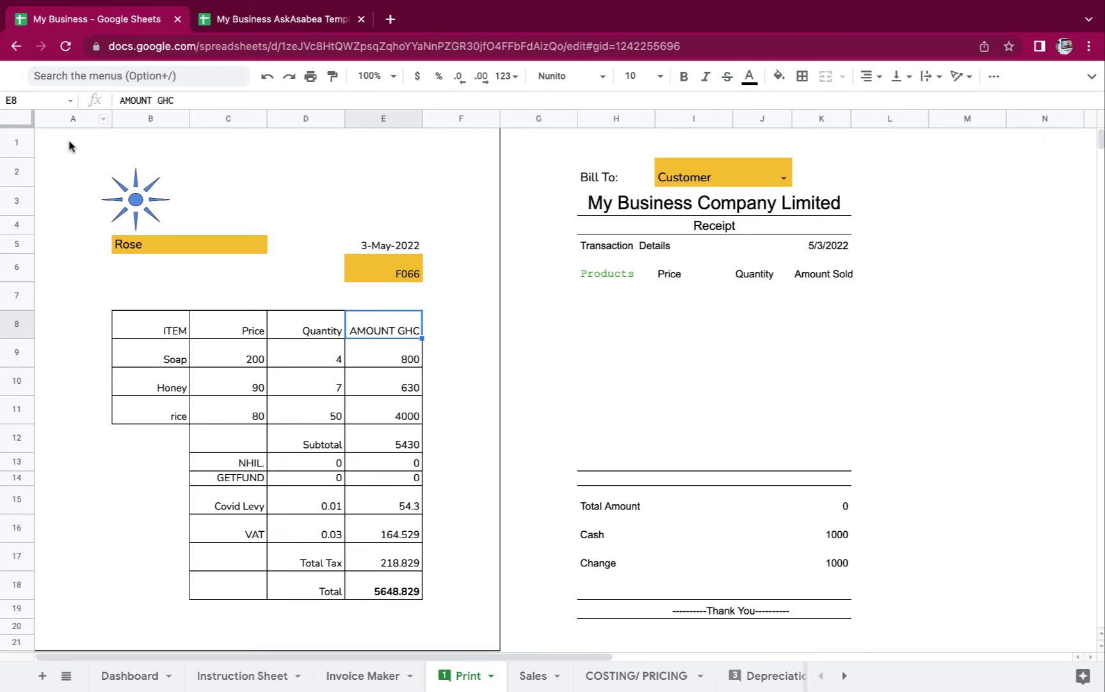
{"action": "left_click_drag", "start_coordinate": [69, 144], "coordinate": [384, 272]}
{"action": "left_click_drag", "start_coordinate": [241, 351], "coordinate": [459, 651]}
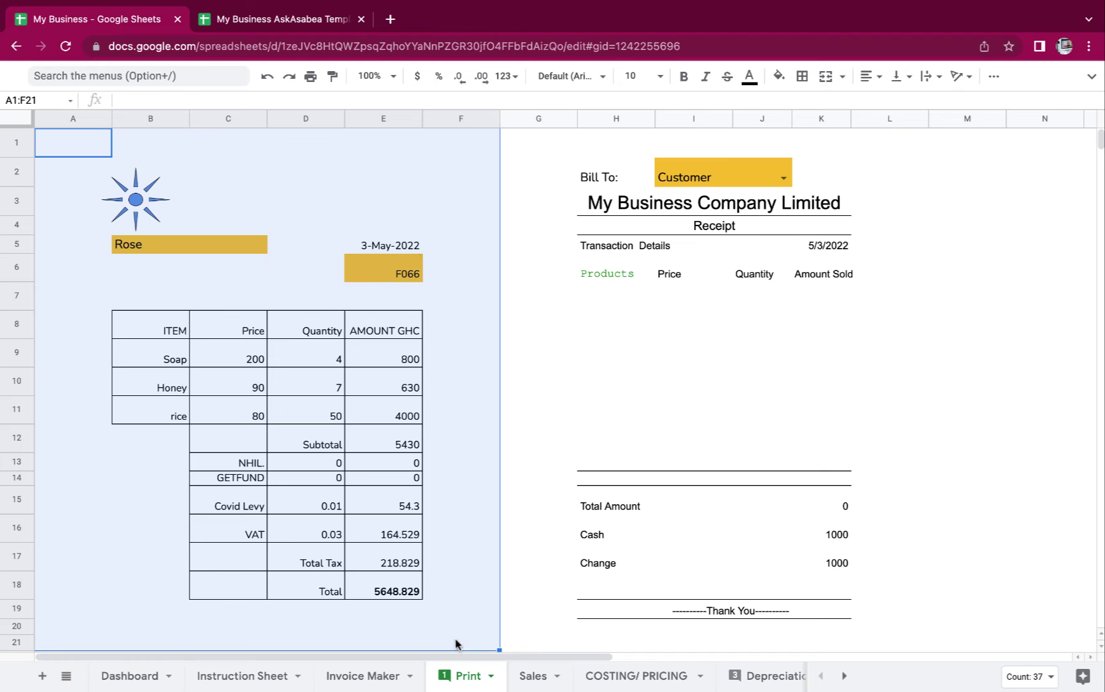
{"action": "left_click", "coordinate": [403, 498]}
- Enter My Business System as the business name in the merged cell B4:E4 above the invoice's customer name
{"action": "left_click", "coordinate": [264, 204]}
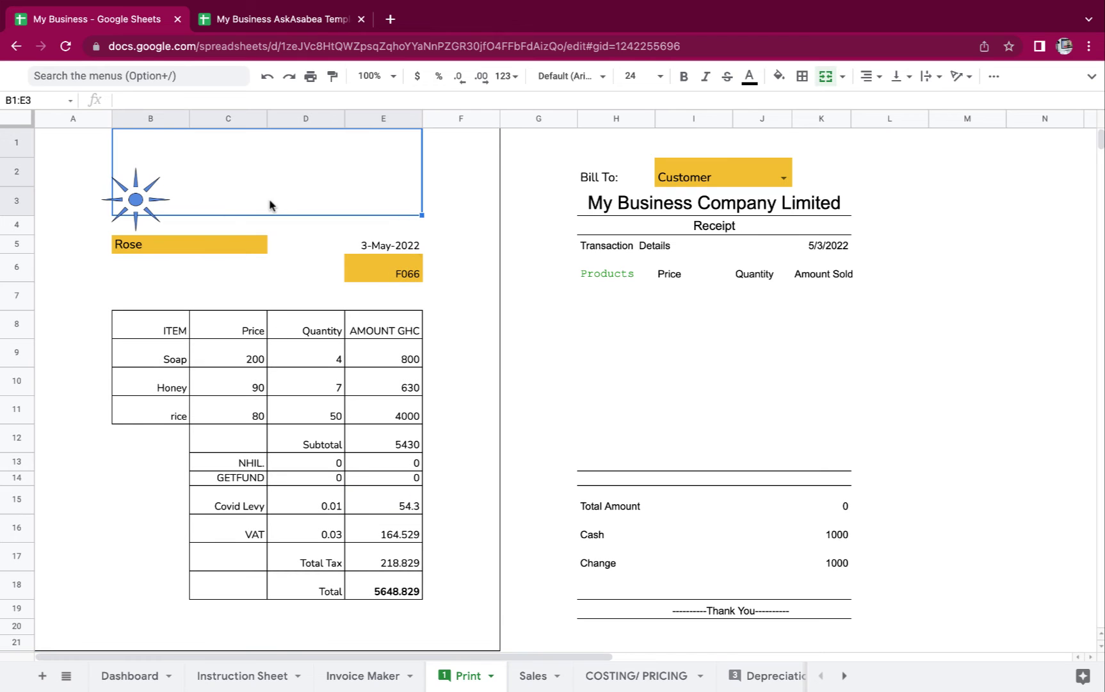
{"action": "left_click", "coordinate": [225, 223]}
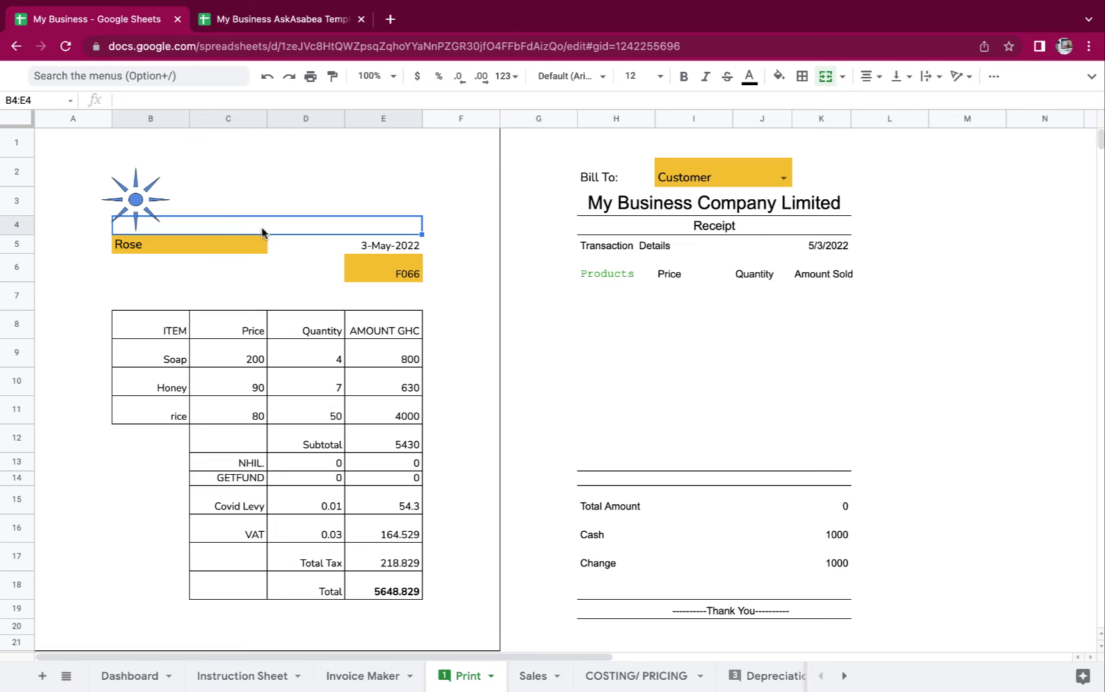
{"action": "type", "text": "My Busi"}
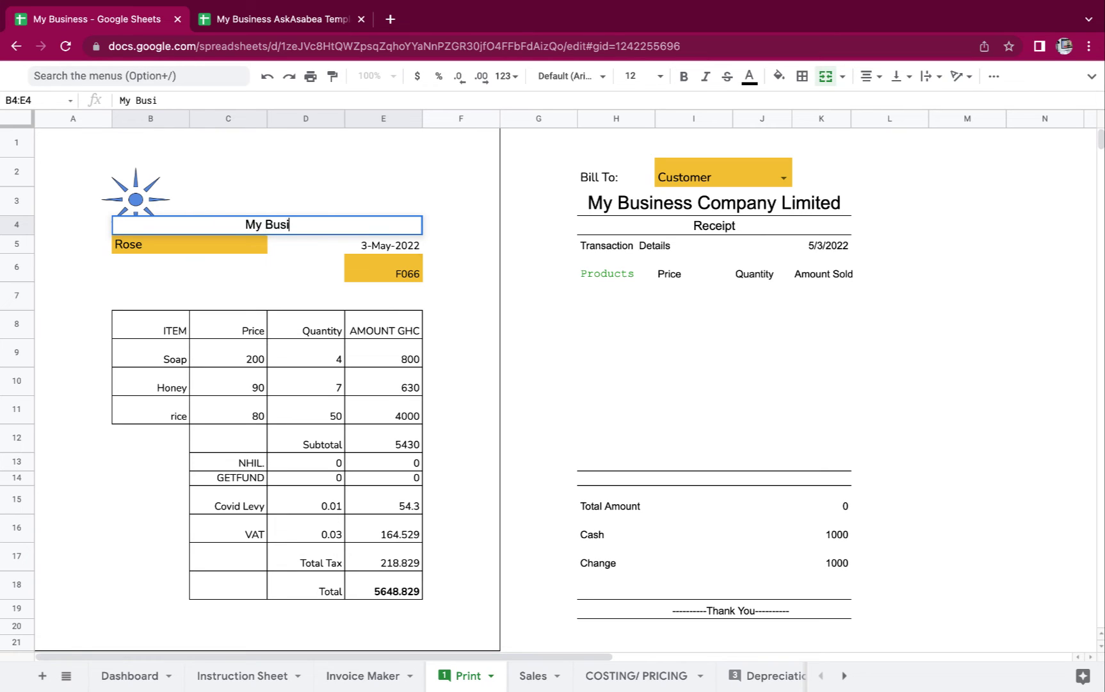
{"action": "type", "text": "ness System"}
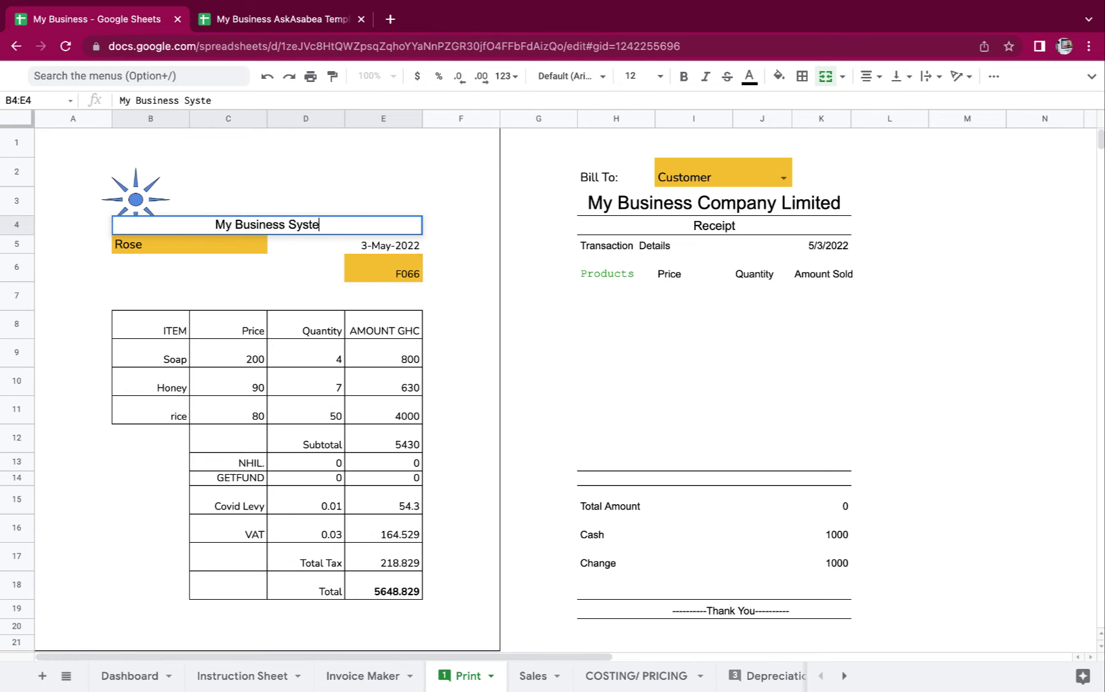
{"action": "left_click", "coordinate": [323, 186]}
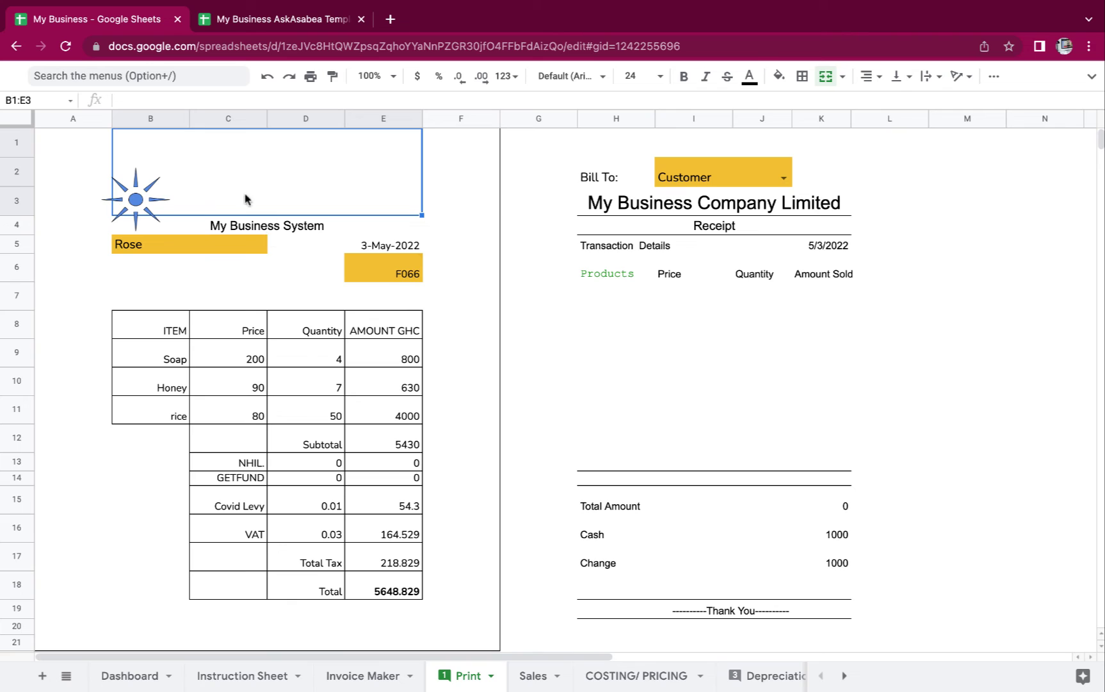
- Select the invoice area A1:F21 and set the print range to only the selected cells
{"action": "left_click", "coordinate": [66, 172]}
{"action": "mouse_move", "coordinate": [70, 152]}
{"action": "left_mouse_down"}
{"action": "mouse_move", "coordinate": [298, 345]}
{"action": "mouse_move", "coordinate": [446, 614]}
{"action": "mouse_move", "coordinate": [447, 642]}
{"action": "left_mouse_up"}
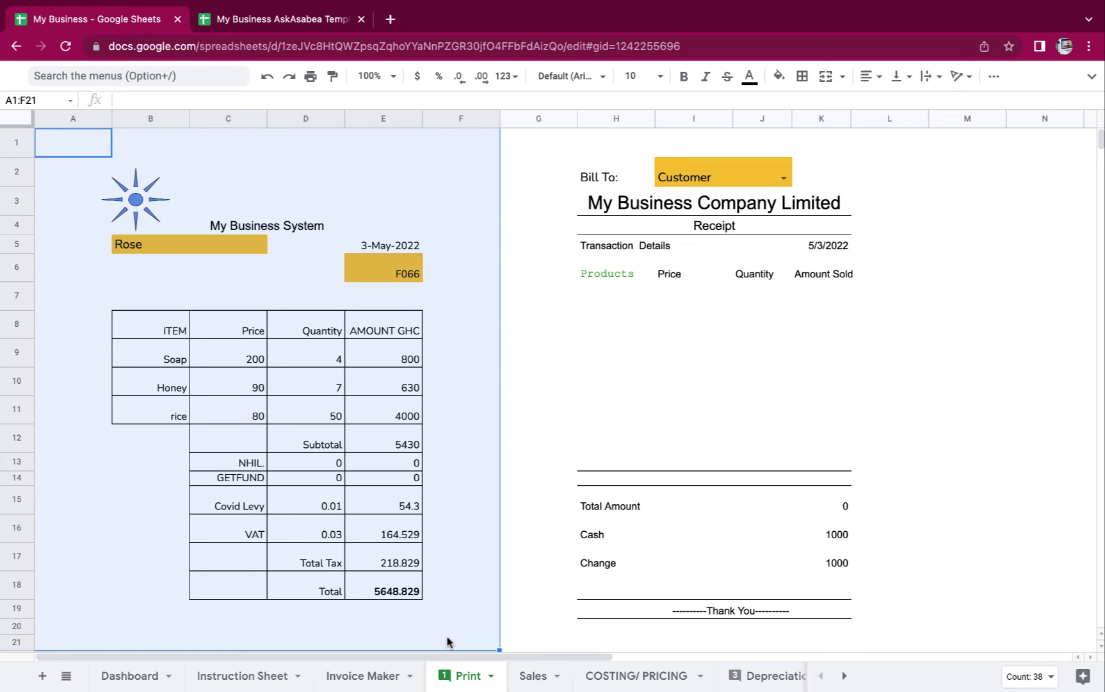
{"action": "key", "text": "super+p"}
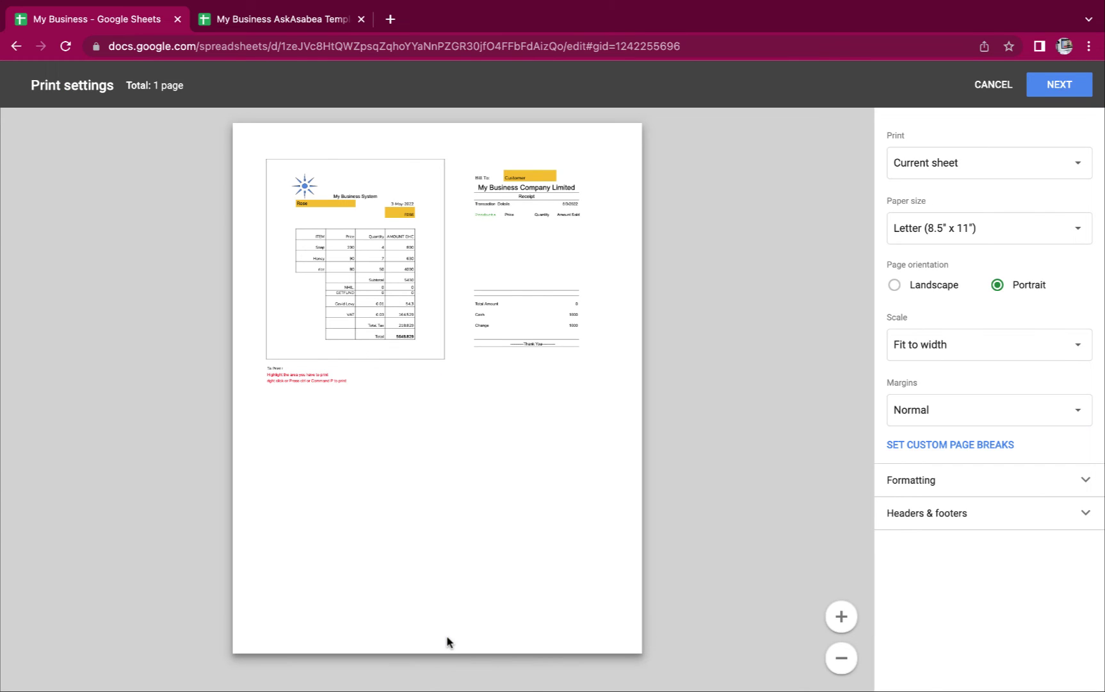
{"action": "left_click", "coordinate": [1052, 165]}
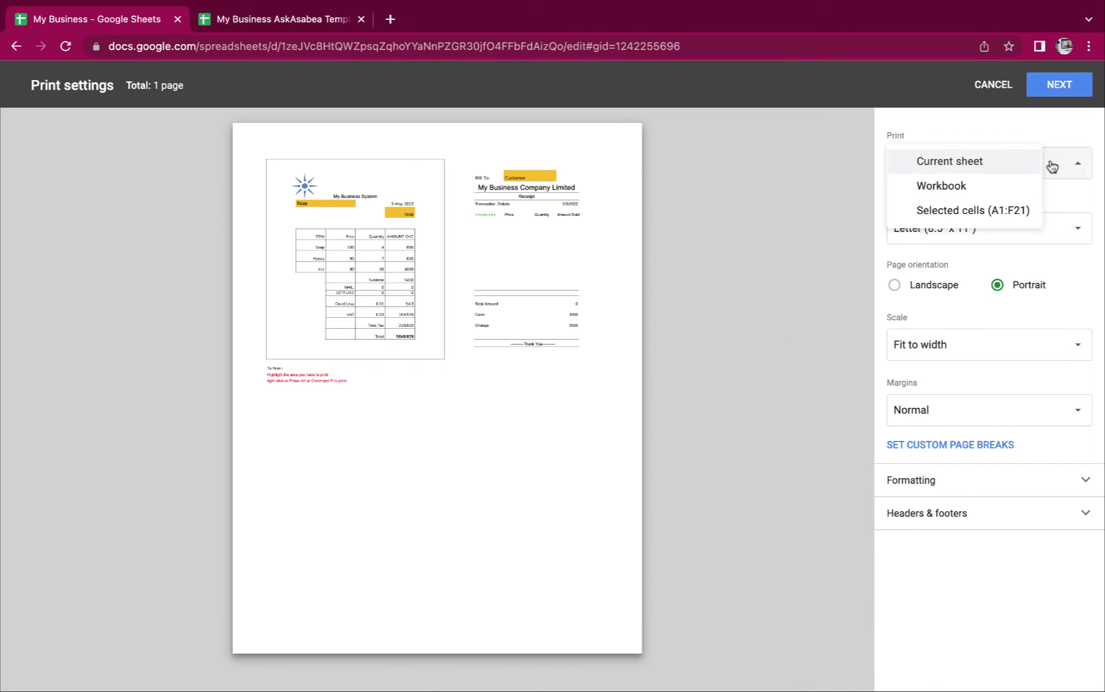
{"action": "left_click", "coordinate": [1015, 210]}
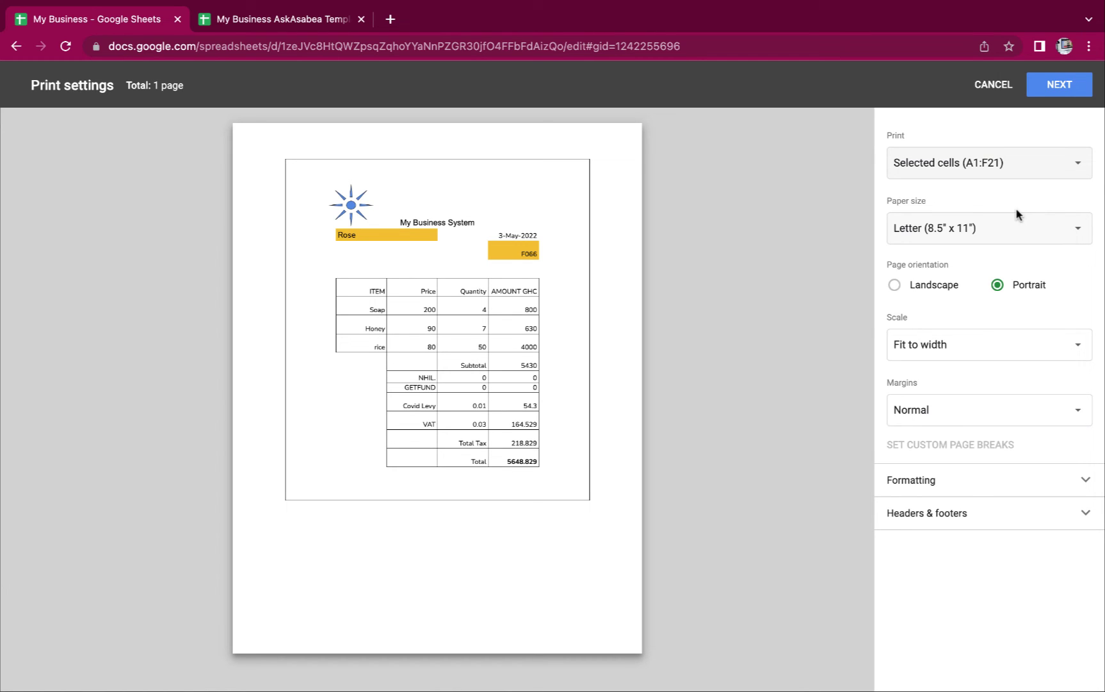
- Save the one-page invoice as the PDF My Business in the Asset workshop Airport folder, replacing the existing file
{"action": "left_click", "coordinate": [1069, 91]}
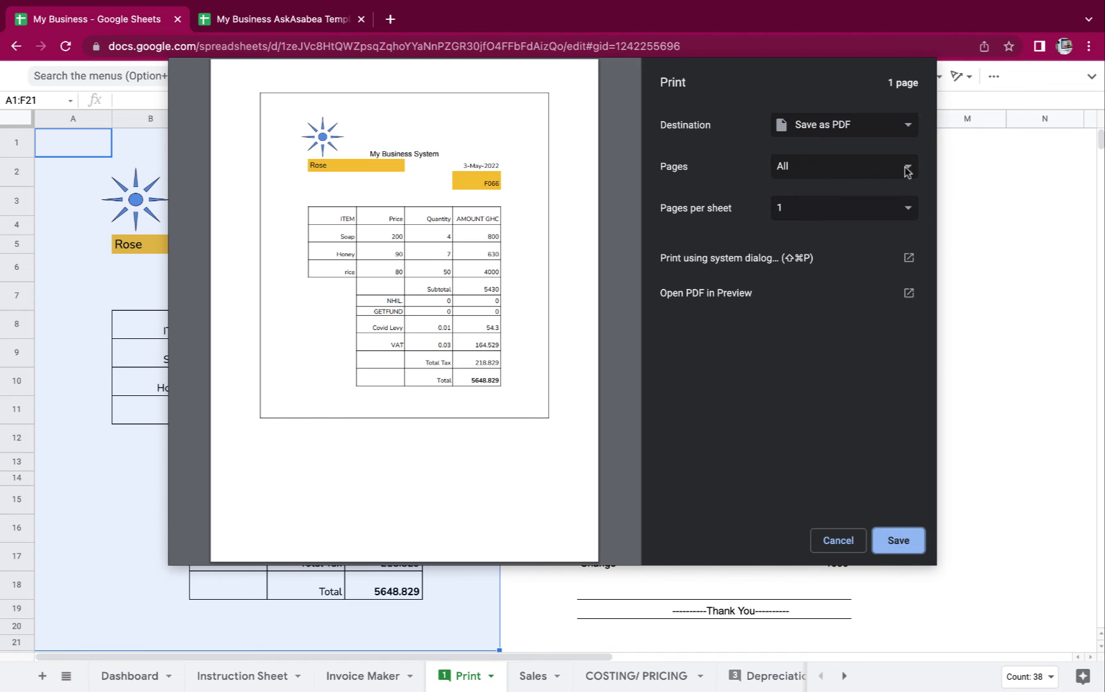
{"action": "left_click", "coordinate": [904, 547]}
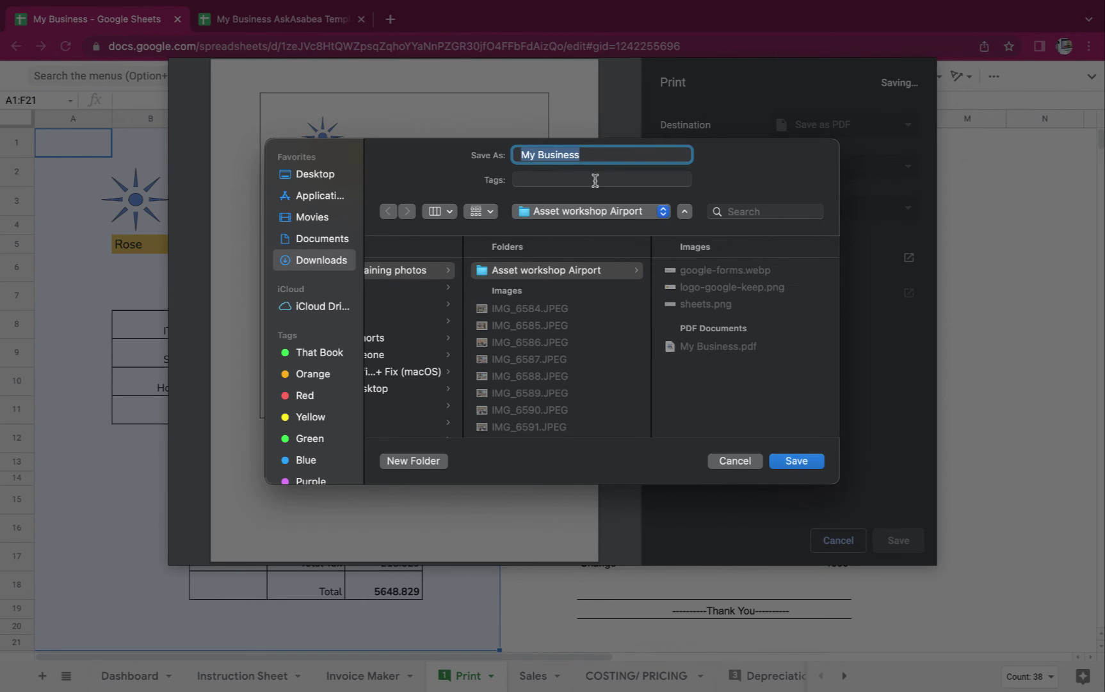
{"action": "left_click", "coordinate": [796, 461]}
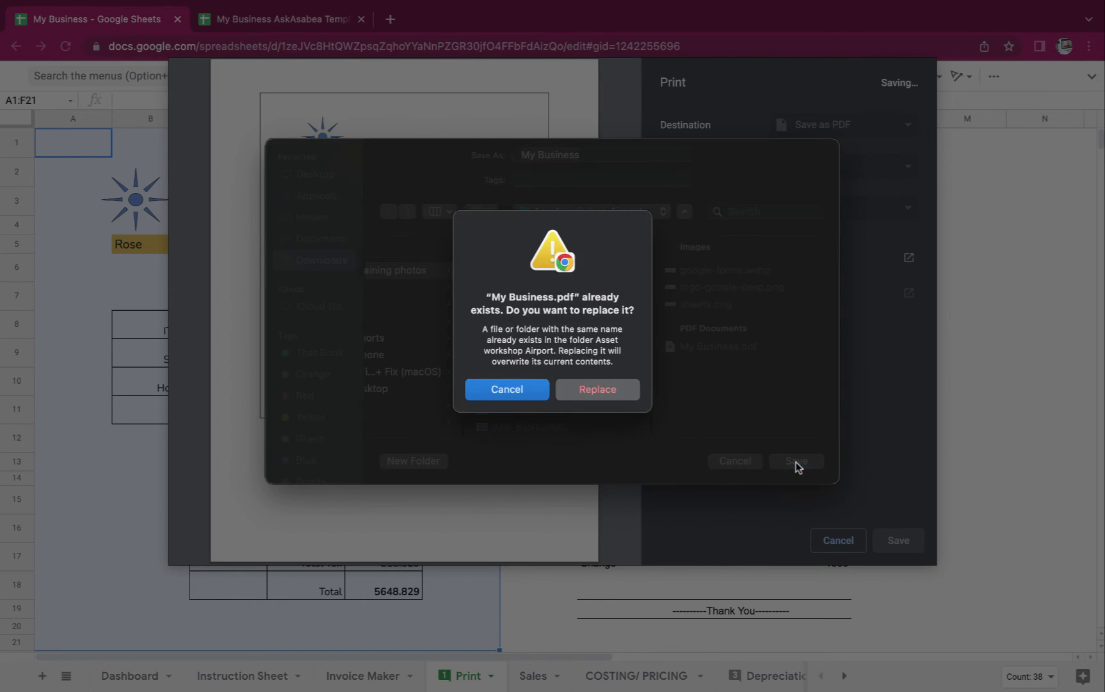
{"action": "left_click", "coordinate": [598, 389]}
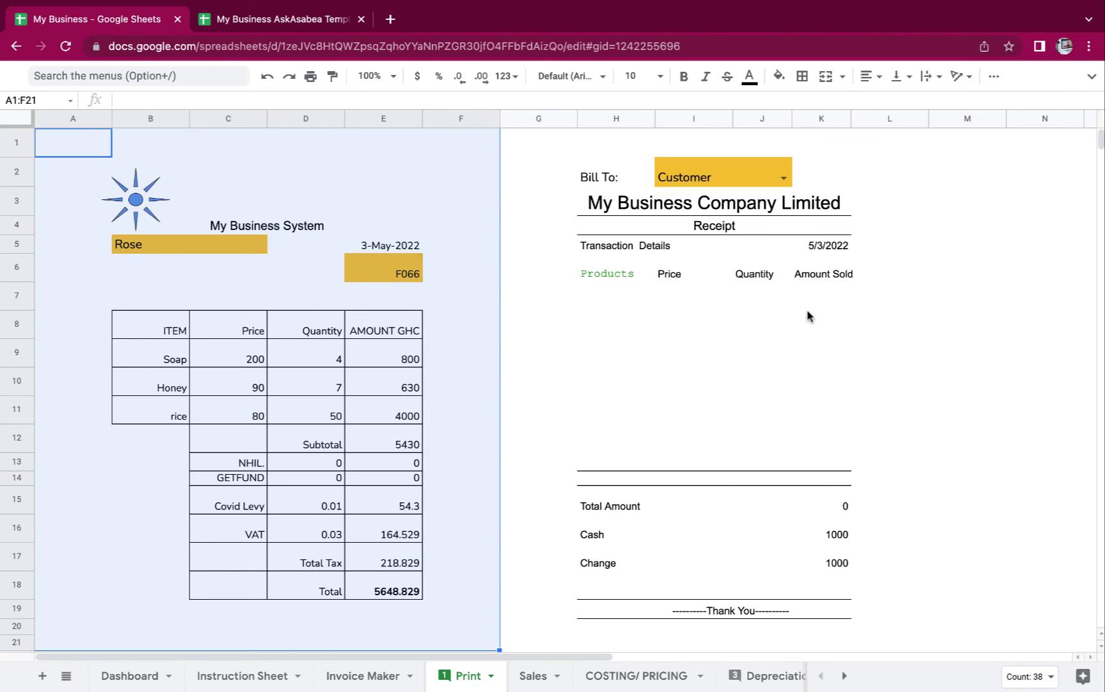
{"action": "left_click", "coordinate": [948, 350]}
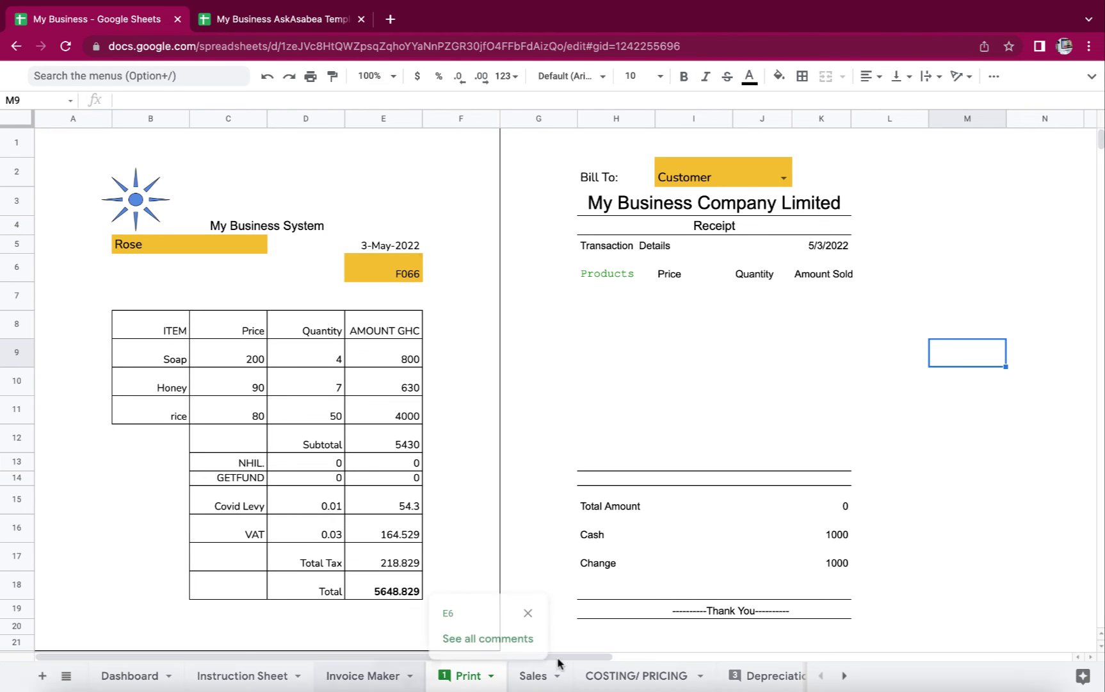
- On the Sales sheet, replace the customer names in B3 and B4 with the customer name from B2
{"action": "left_click", "coordinate": [528, 684]}
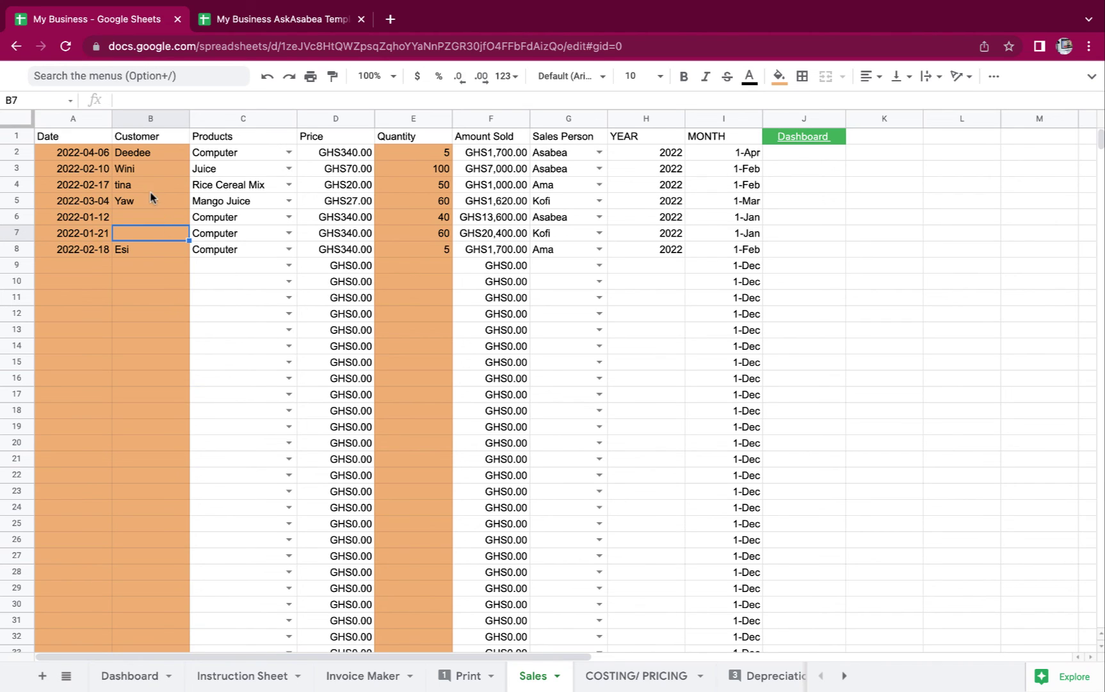
{"action": "left_click", "coordinate": [146, 169]}
{"action": "type", "text": "deedee"}
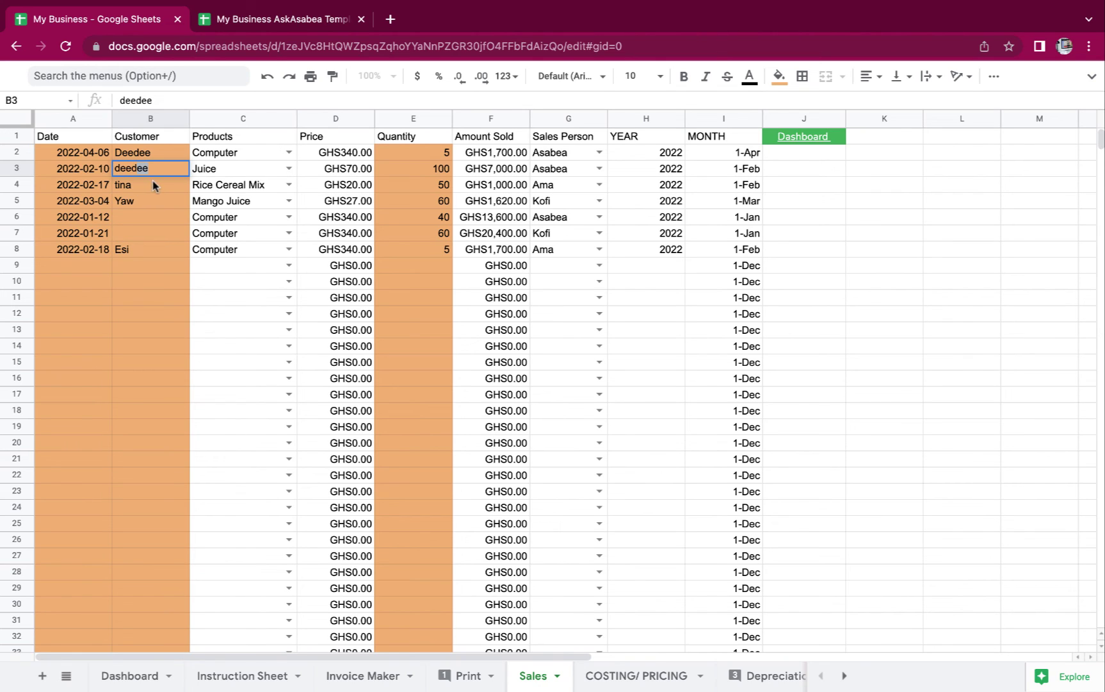
{"action": "key", "text": "Return"}
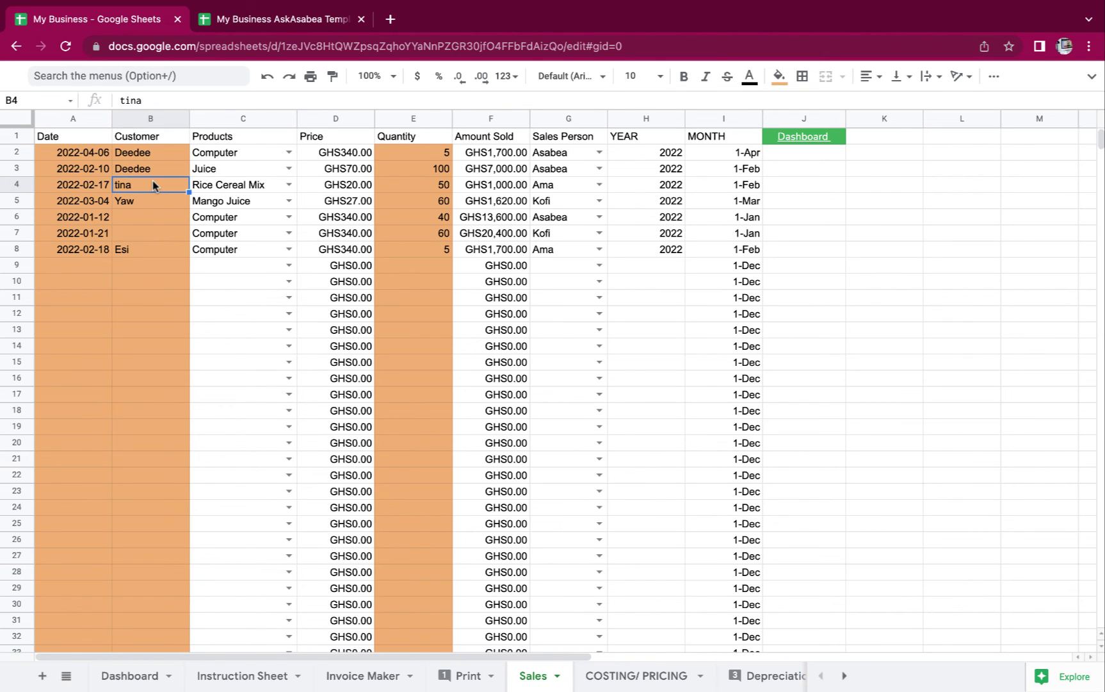
{"action": "type", "text": "deedee"}
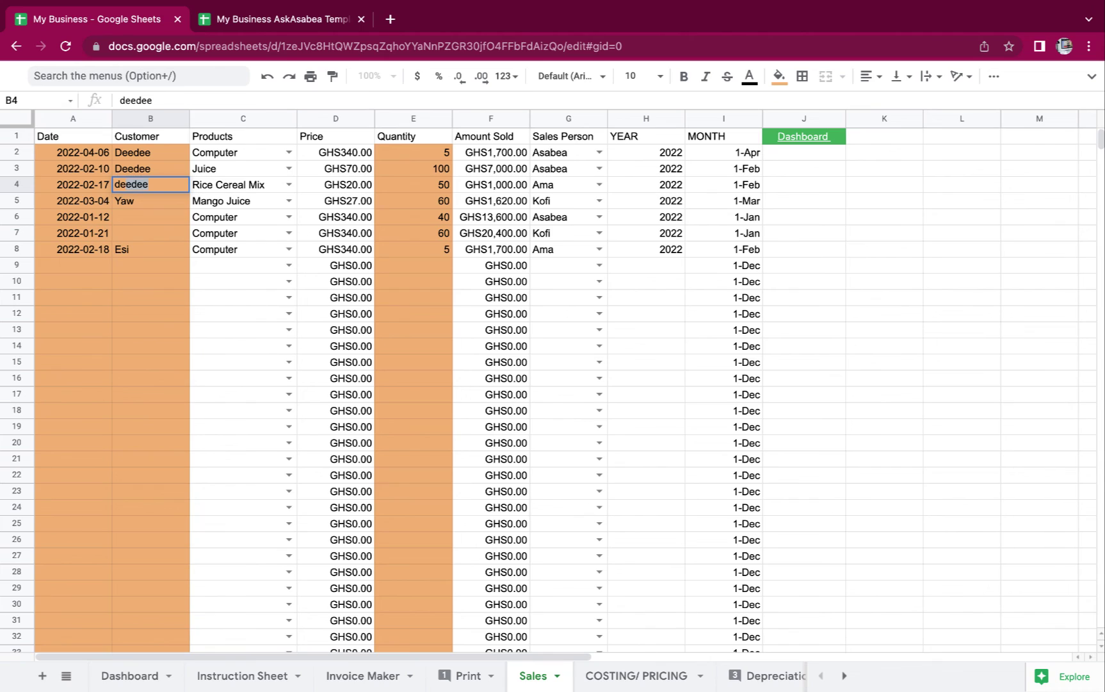
{"action": "key", "text": "Return"}
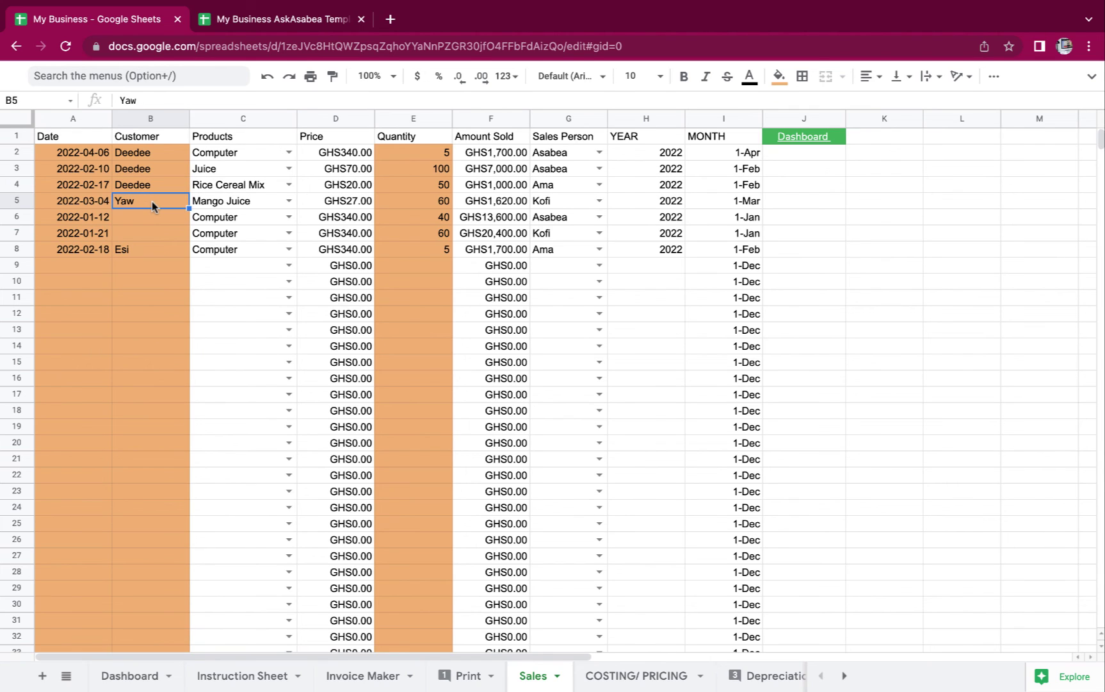
- Fill the empty customer cells B6 and B7 of the Sales sheet with the same customer's first name
{"action": "left_click", "coordinate": [146, 223]}
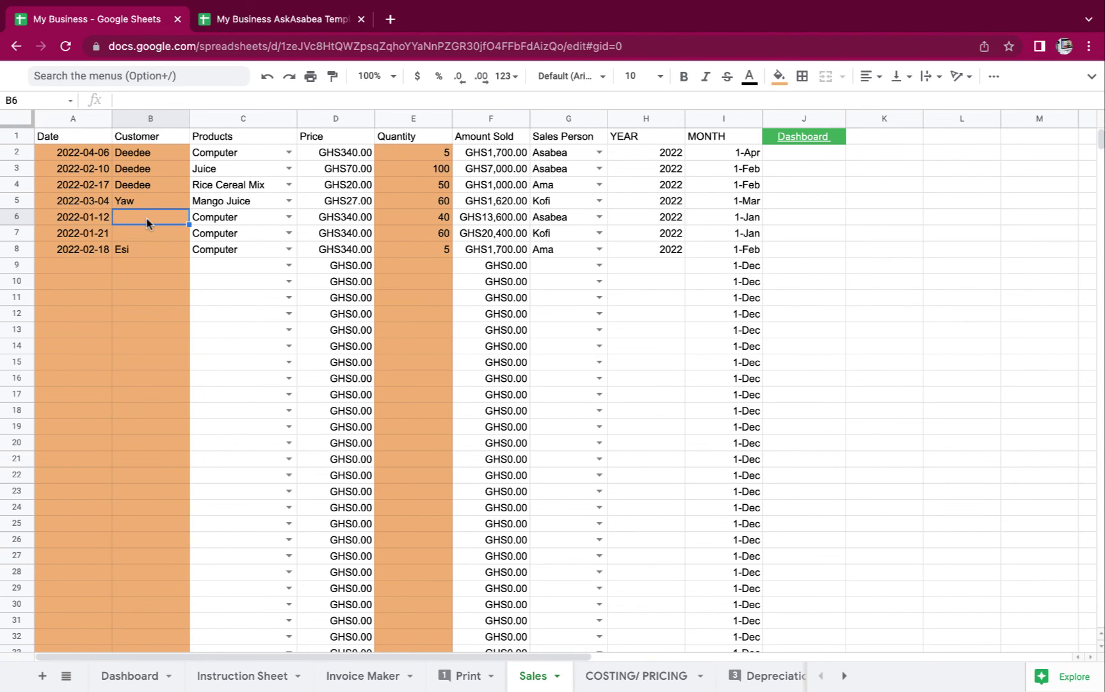
{"action": "type", "text": "Ama"}
{"action": "left_click", "coordinate": [134, 224]}
{"action": "left_click", "coordinate": [137, 236]}
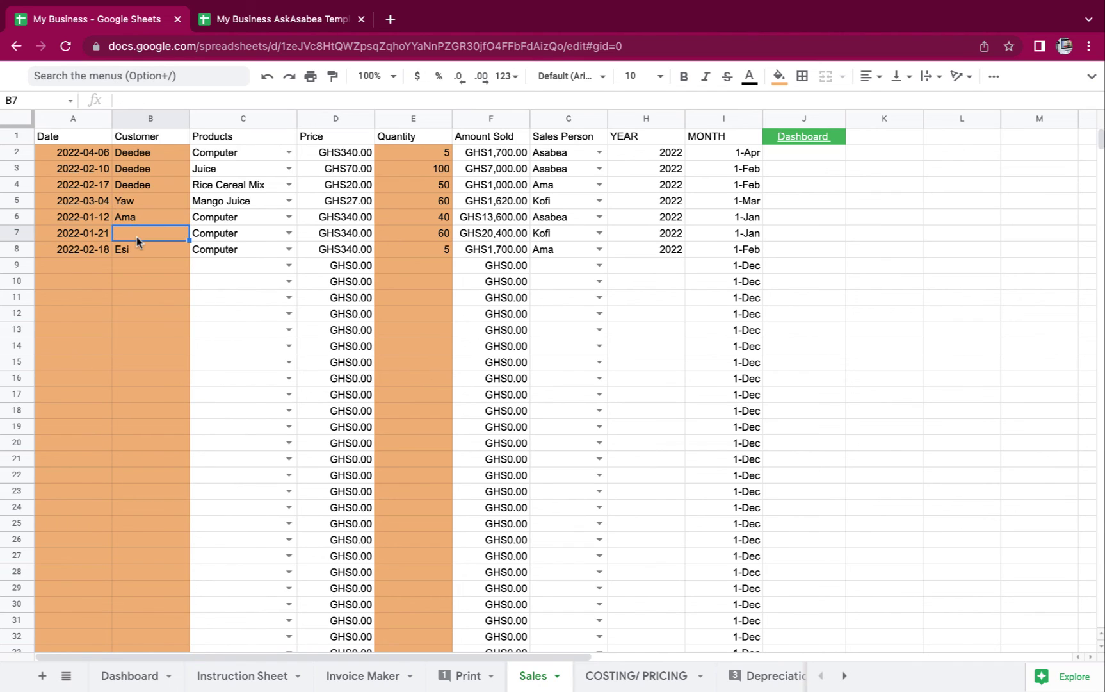
{"action": "type", "text": "Ama"}
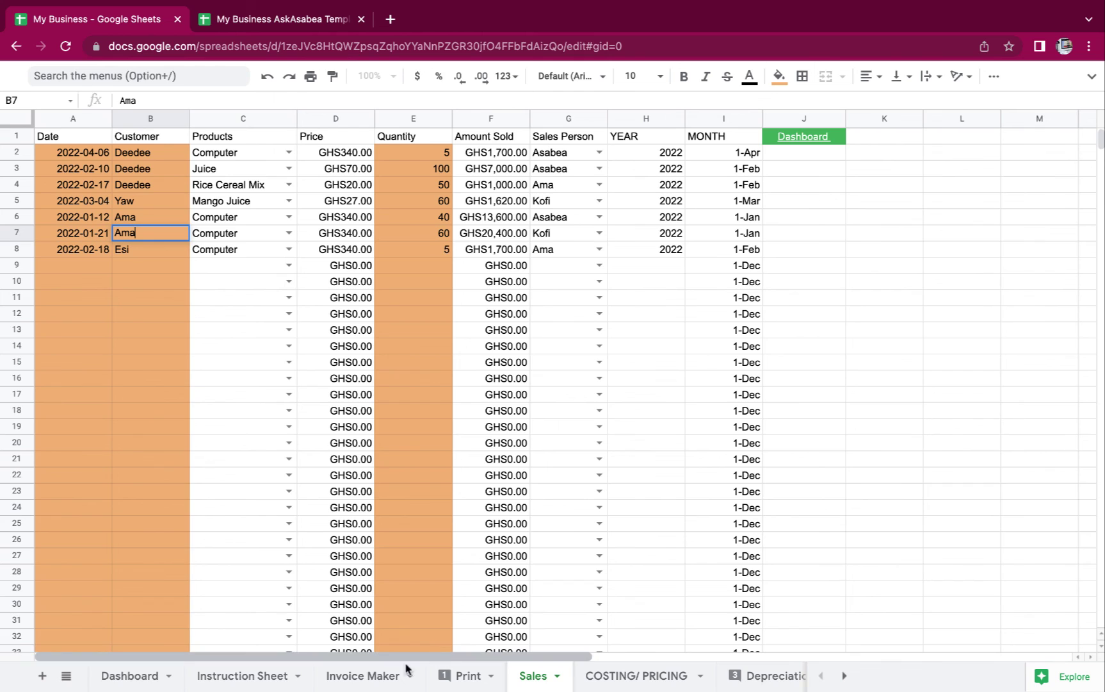
- On the Print sheet, try different Bill To customers, end on the one from Sales rows 2 to 4, and select the receipt's total amount
{"action": "left_click", "coordinate": [469, 676]}
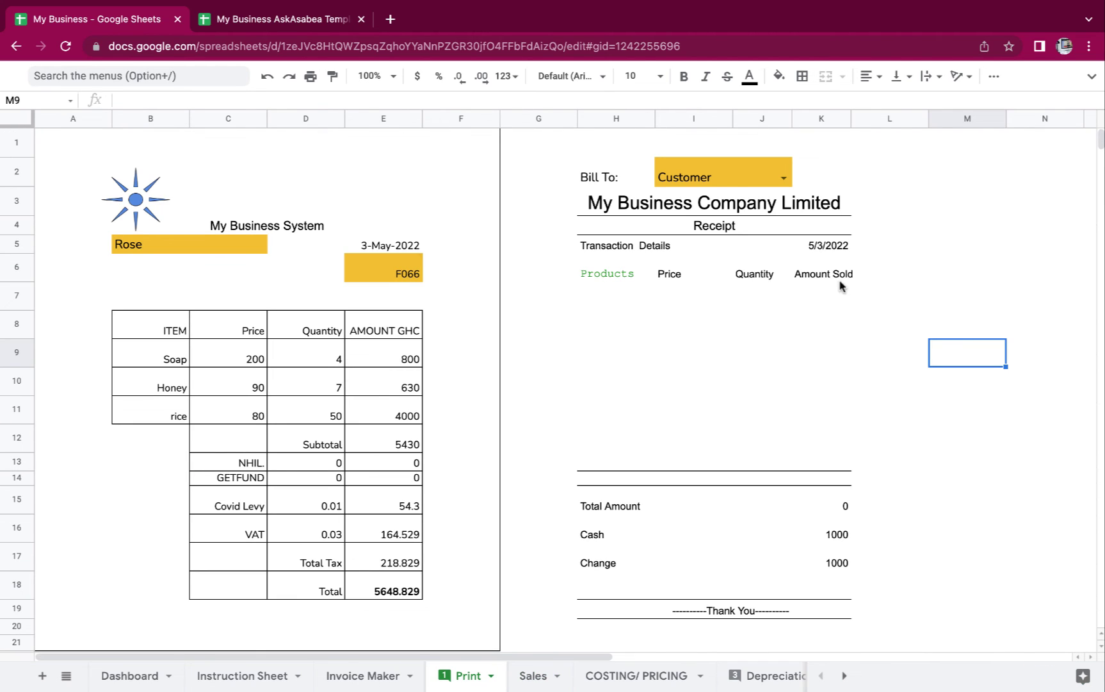
{"action": "left_click", "coordinate": [782, 174]}
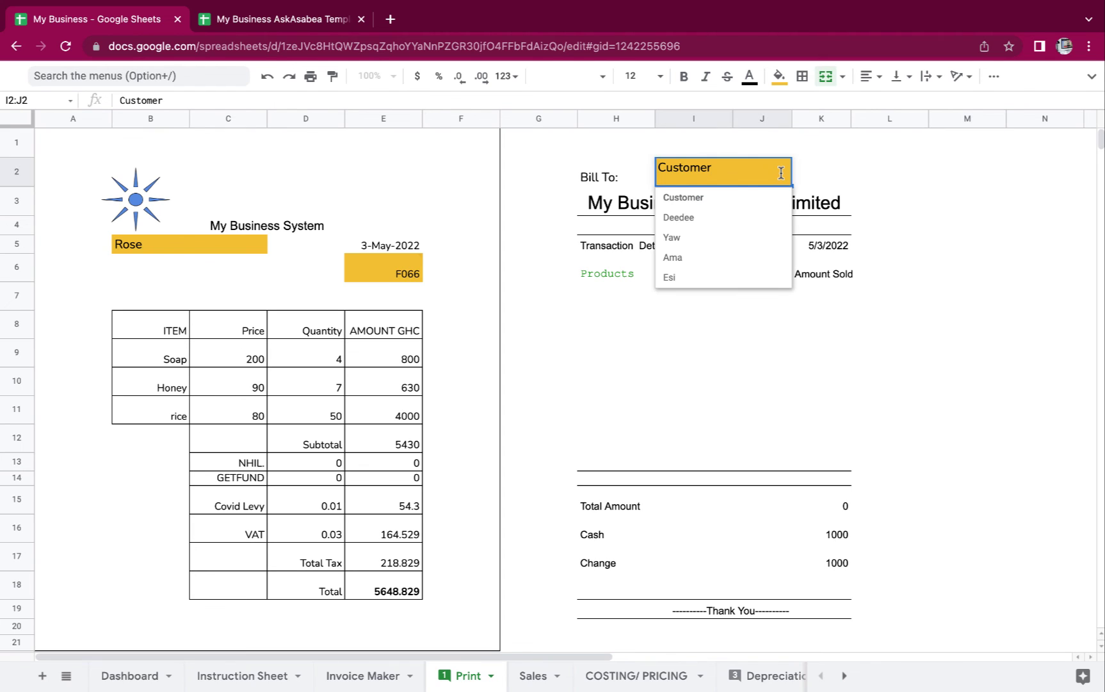
{"action": "left_click", "coordinate": [719, 221]}
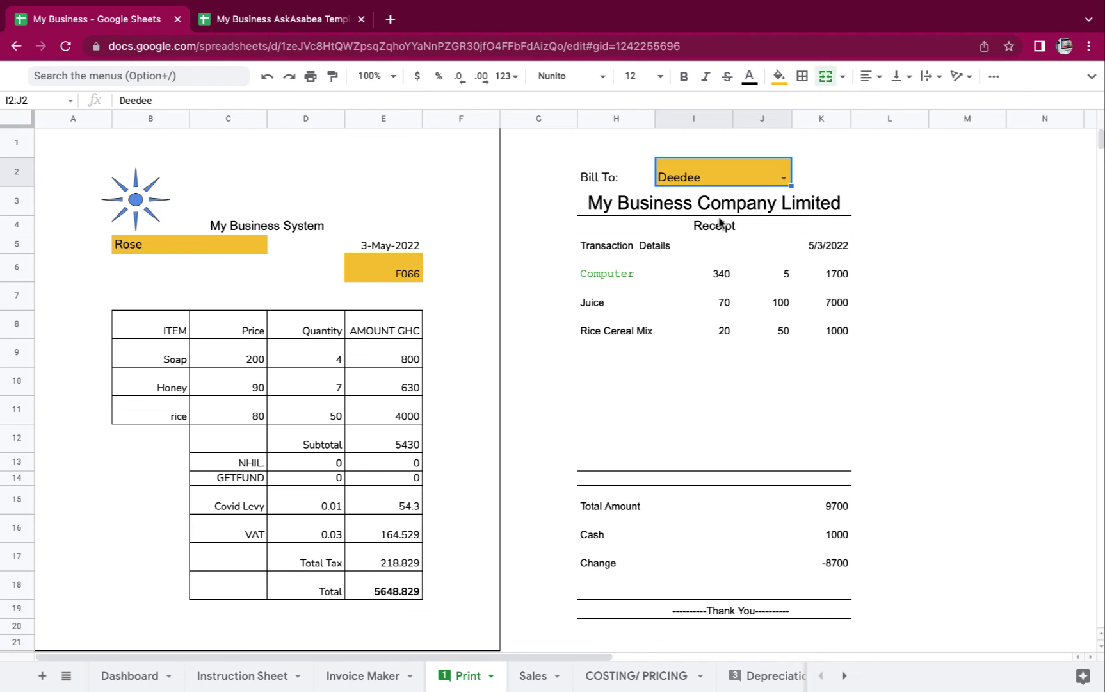
{"action": "left_click", "coordinate": [784, 180]}
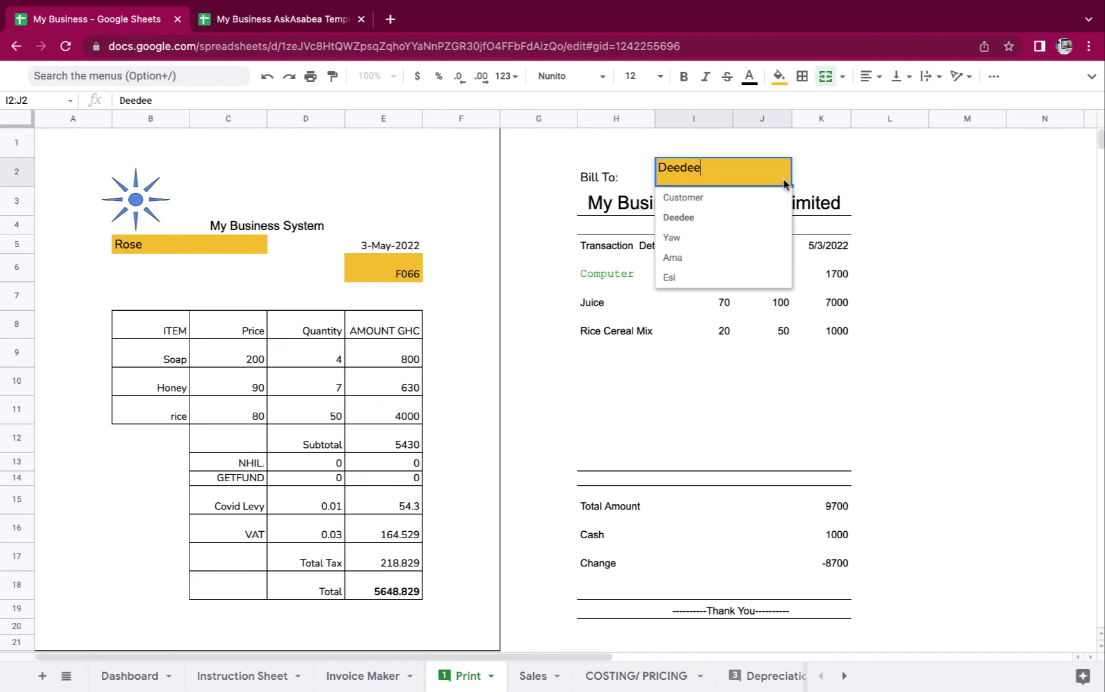
{"action": "left_click", "coordinate": [734, 241]}
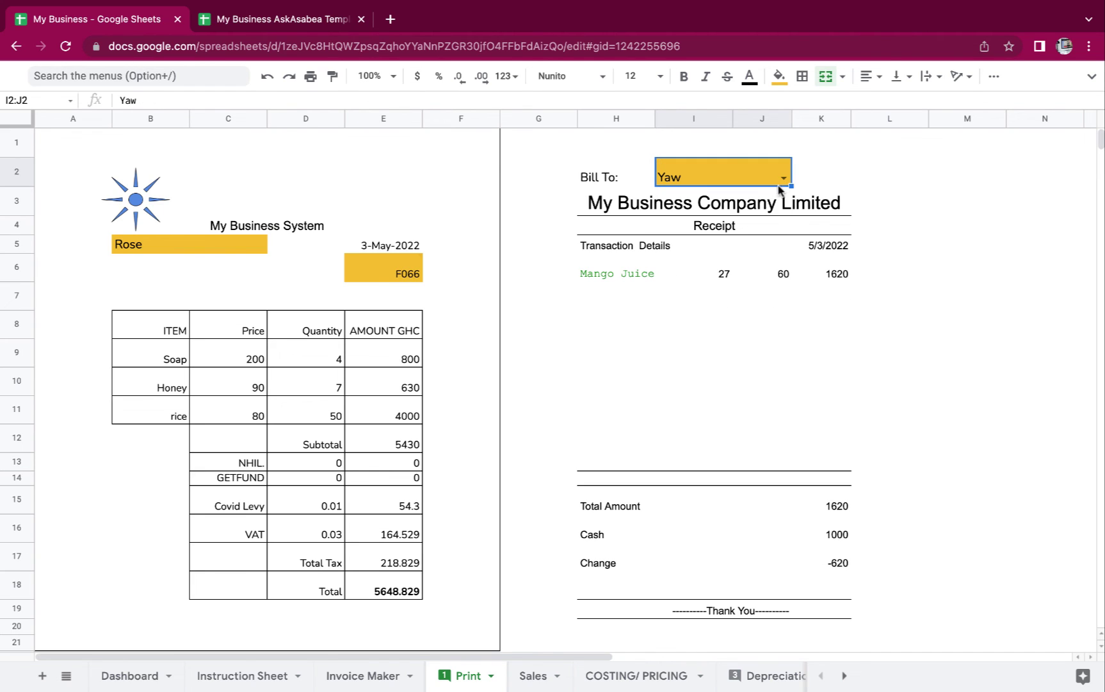
{"action": "left_click", "coordinate": [783, 180]}
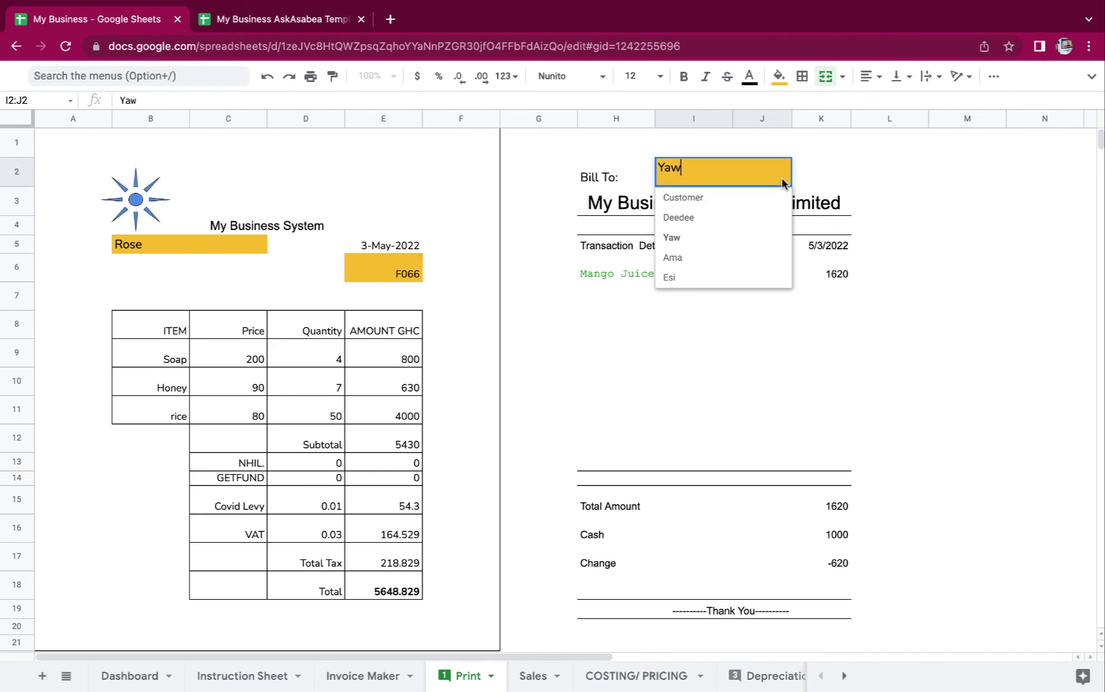
{"action": "left_click", "coordinate": [728, 217]}
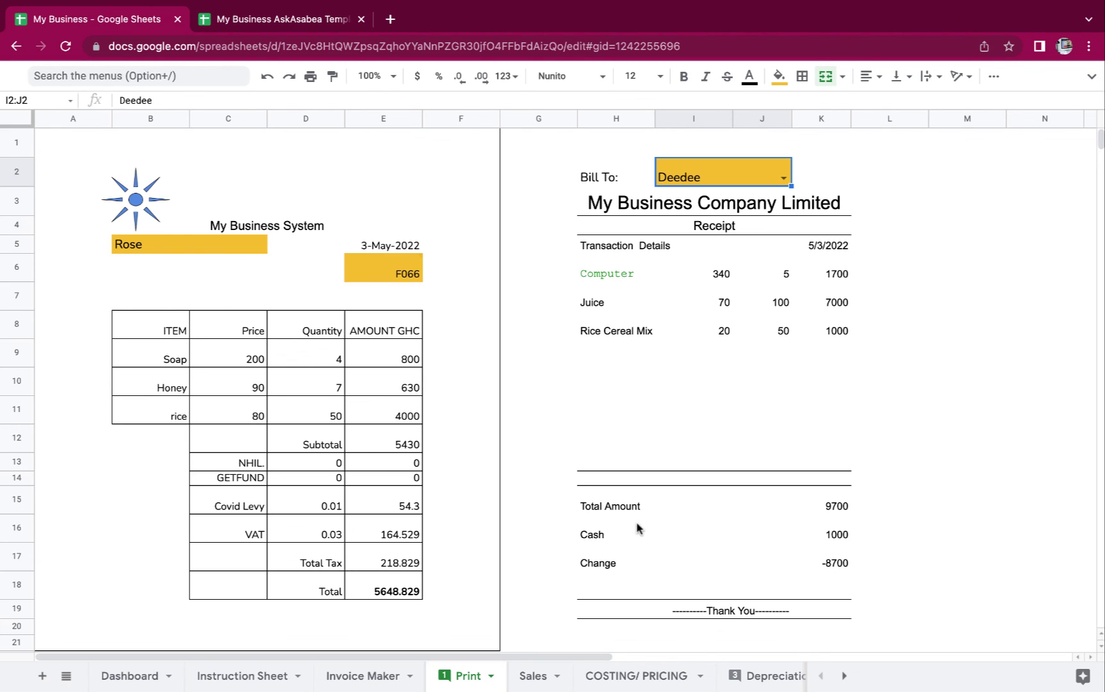
{"action": "left_click", "coordinate": [844, 508]}
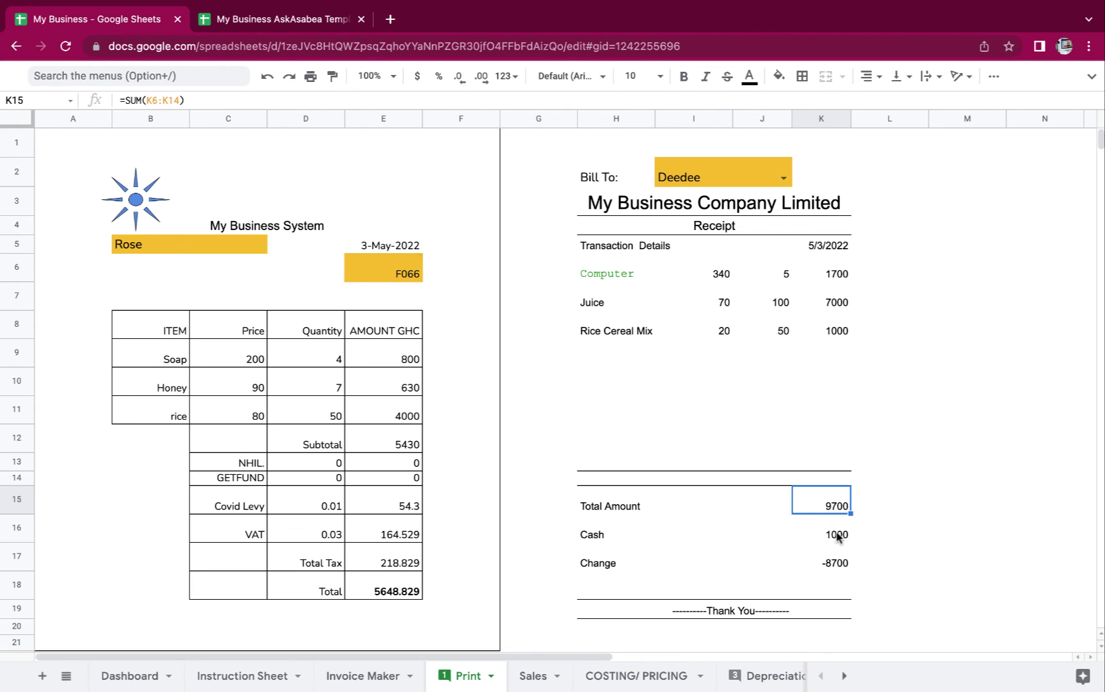
- Set the receipt's cash amount in K16 of the Print sheet to 10000
{"action": "left_click", "coordinate": [837, 531]}
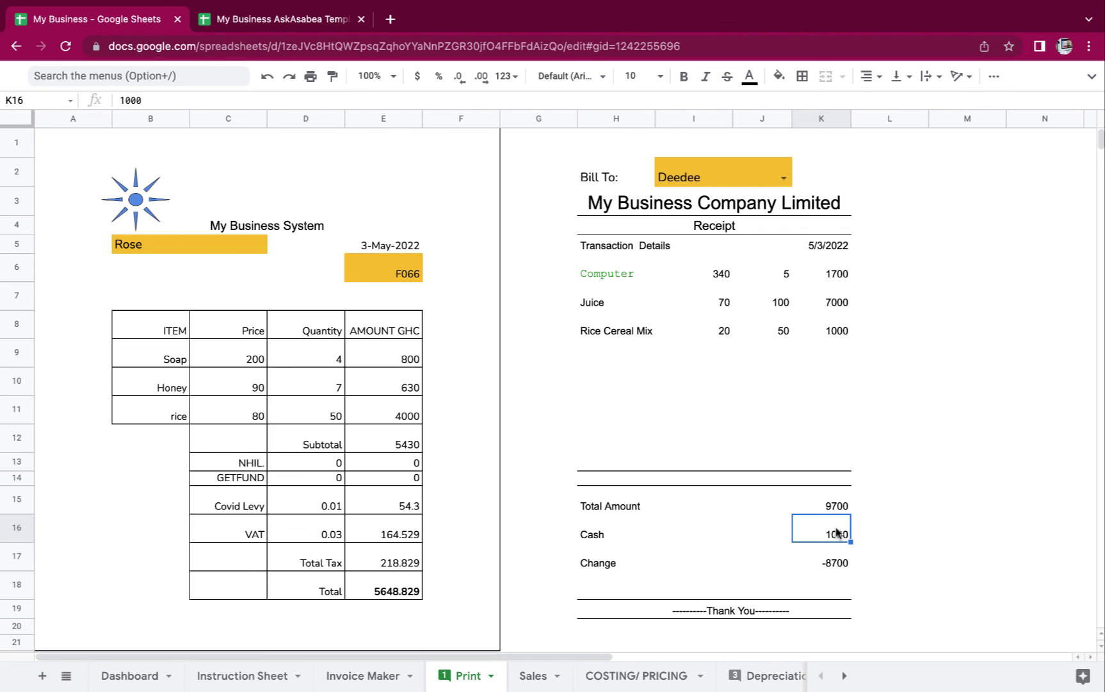
{"action": "key", "text": "BackSpace"}
{"action": "type", "text": "100"}
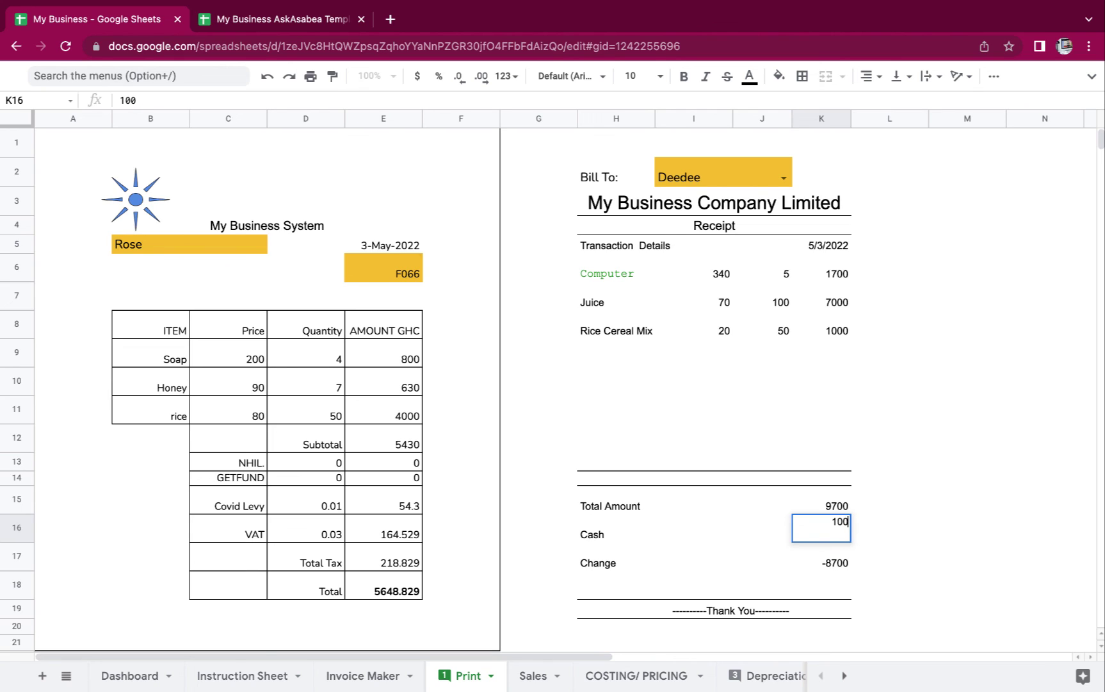
{"action": "type", "text": "00"}
{"action": "key", "text": "Return"}
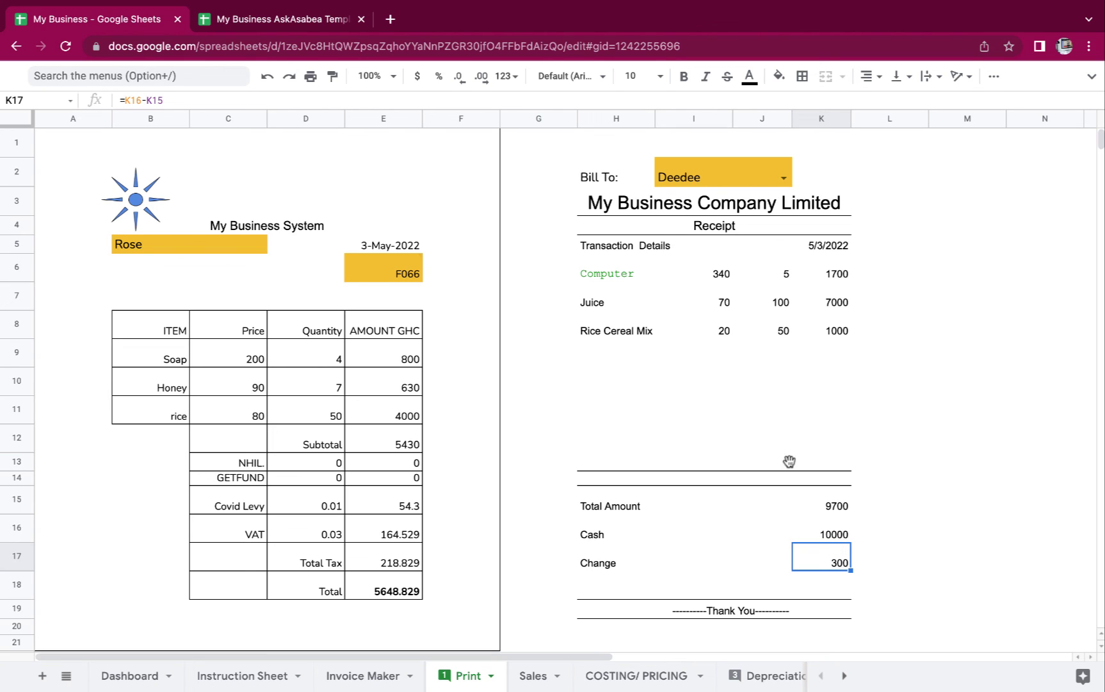
- Open the print settings for the receipt range H1:K20 and limit printing to the selected cells
{"action": "left_click_drag", "start_coordinate": [593, 144], "coordinate": [734, 631]}
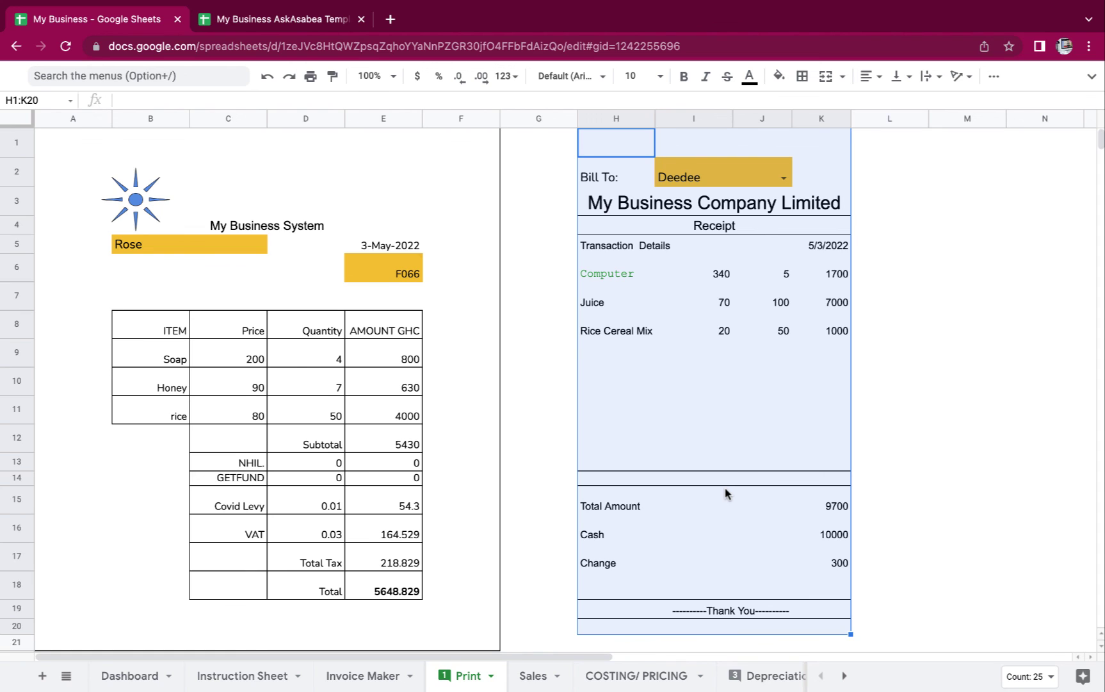
{"action": "key", "text": "super+p"}
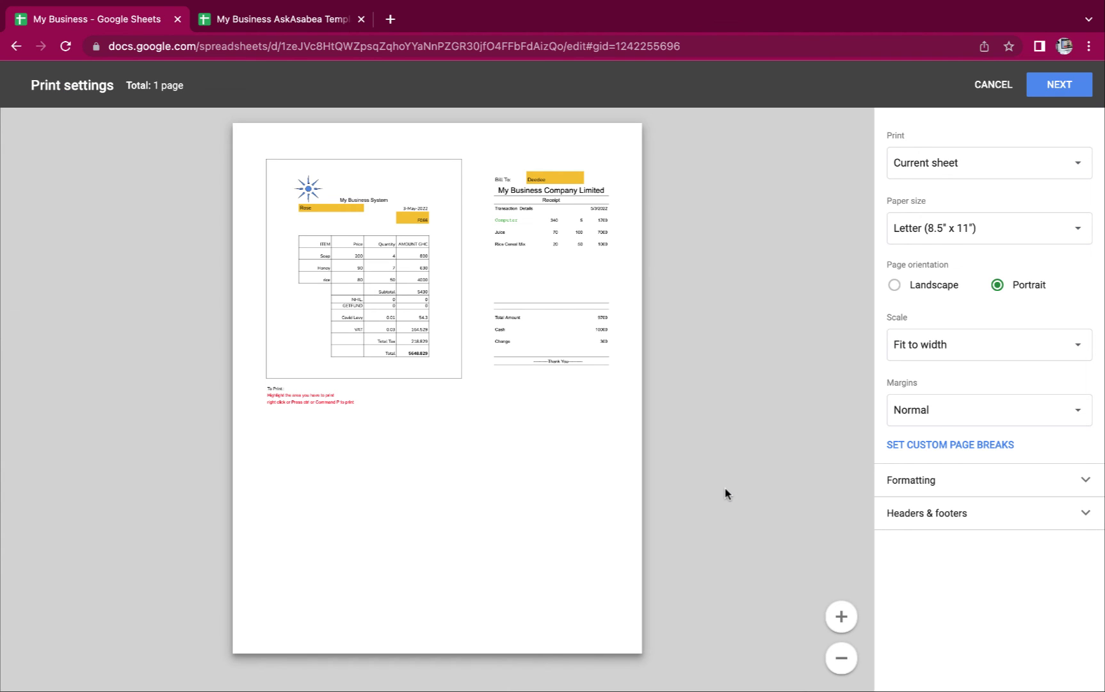
{"action": "left_click", "coordinate": [1071, 166]}
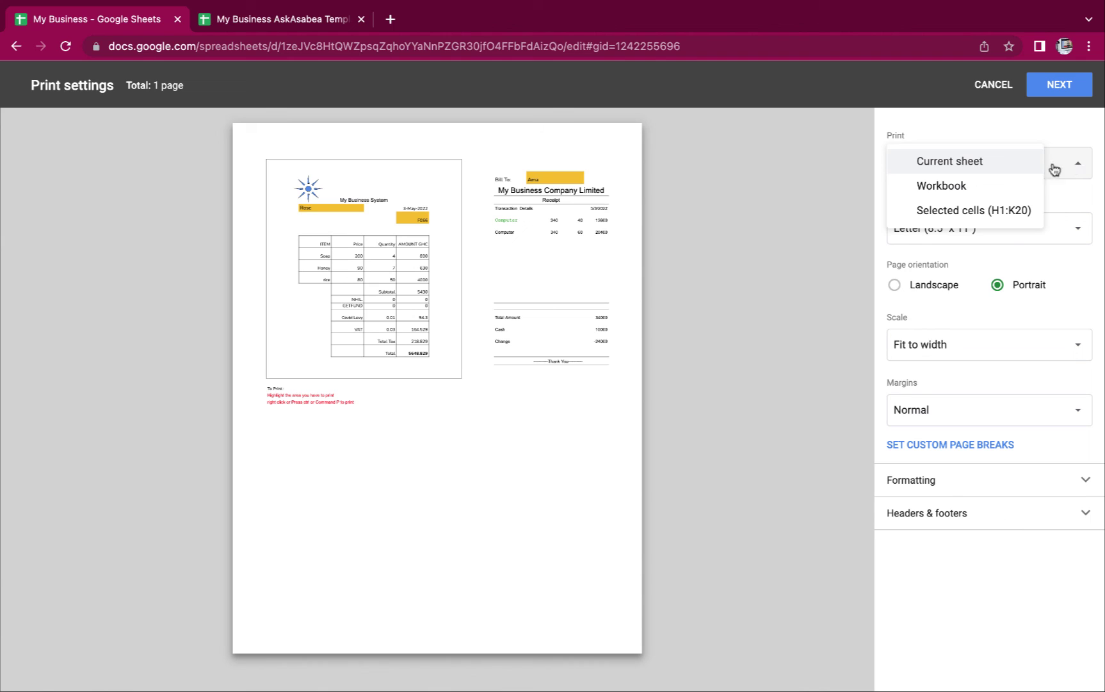
{"action": "left_click", "coordinate": [1033, 208]}
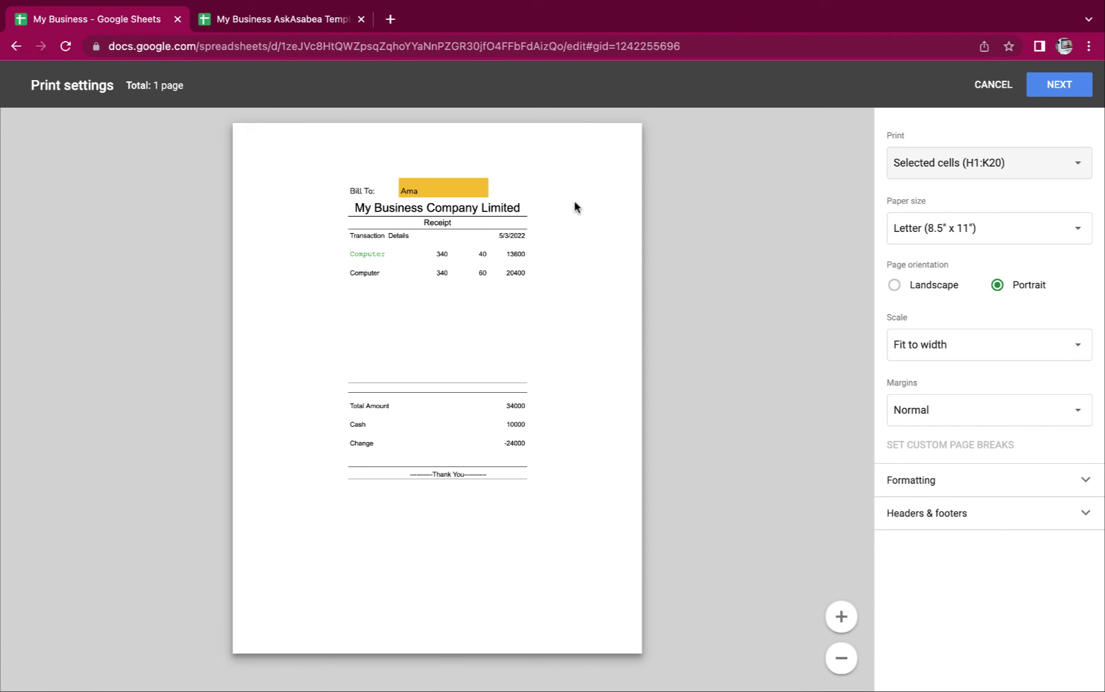
- Try the B4 paper size for the receipt printout, and return it to Letter
{"action": "left_click", "coordinate": [1016, 240]}
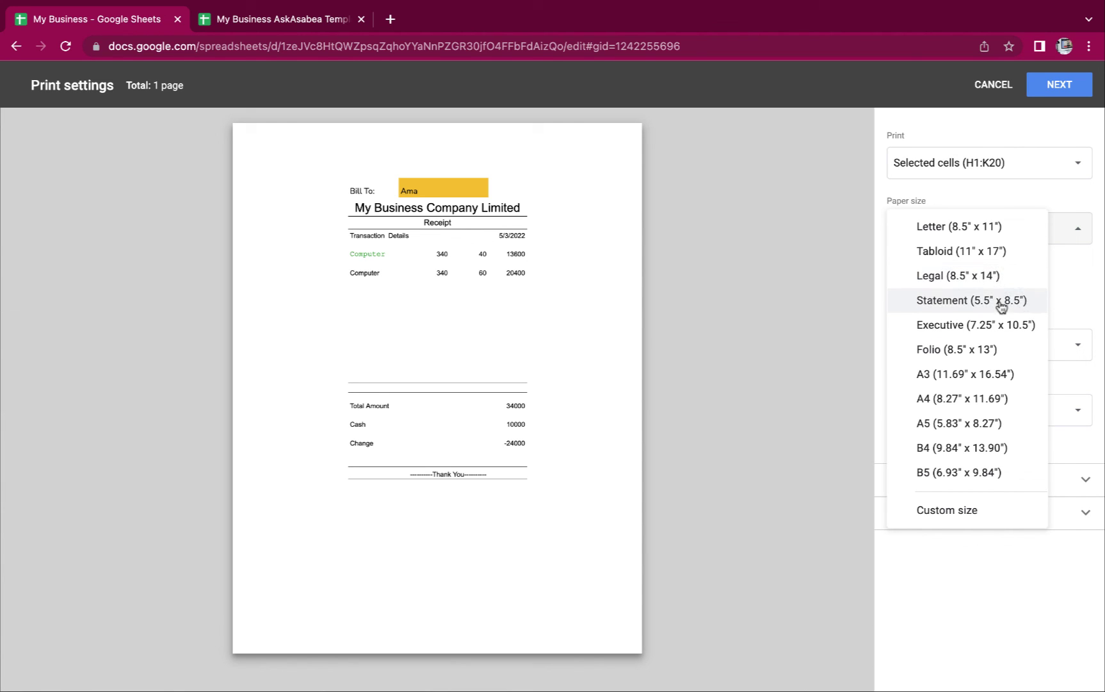
{"action": "left_click", "coordinate": [992, 450]}
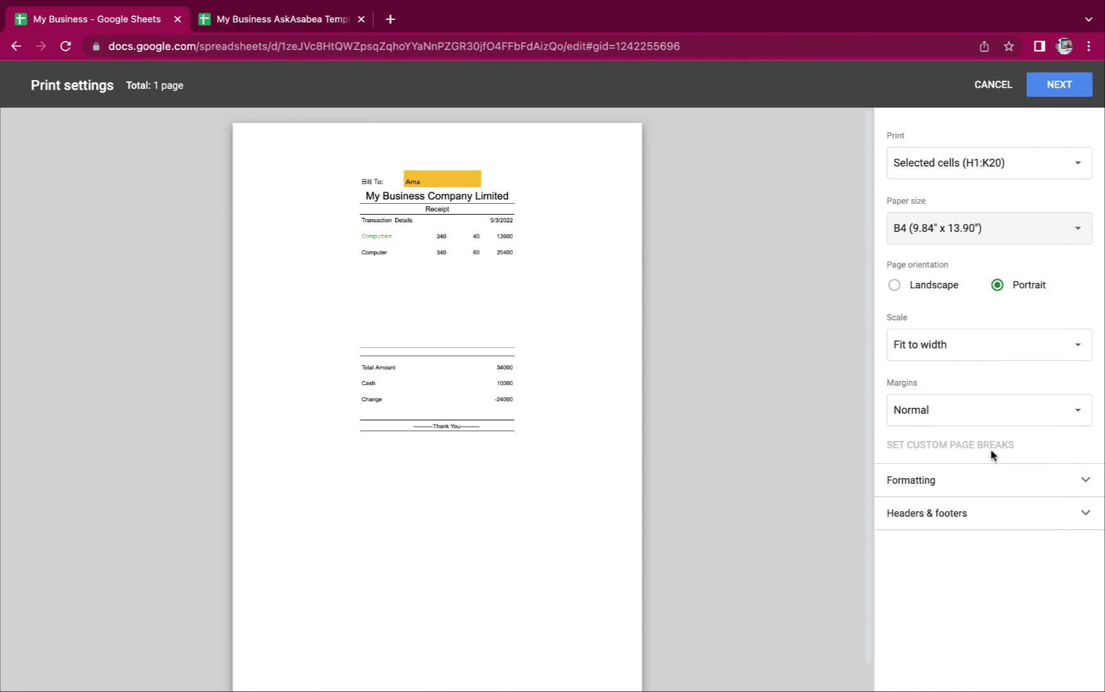
{"action": "left_click", "coordinate": [1038, 230]}
{"action": "left_click", "coordinate": [1036, 255]}
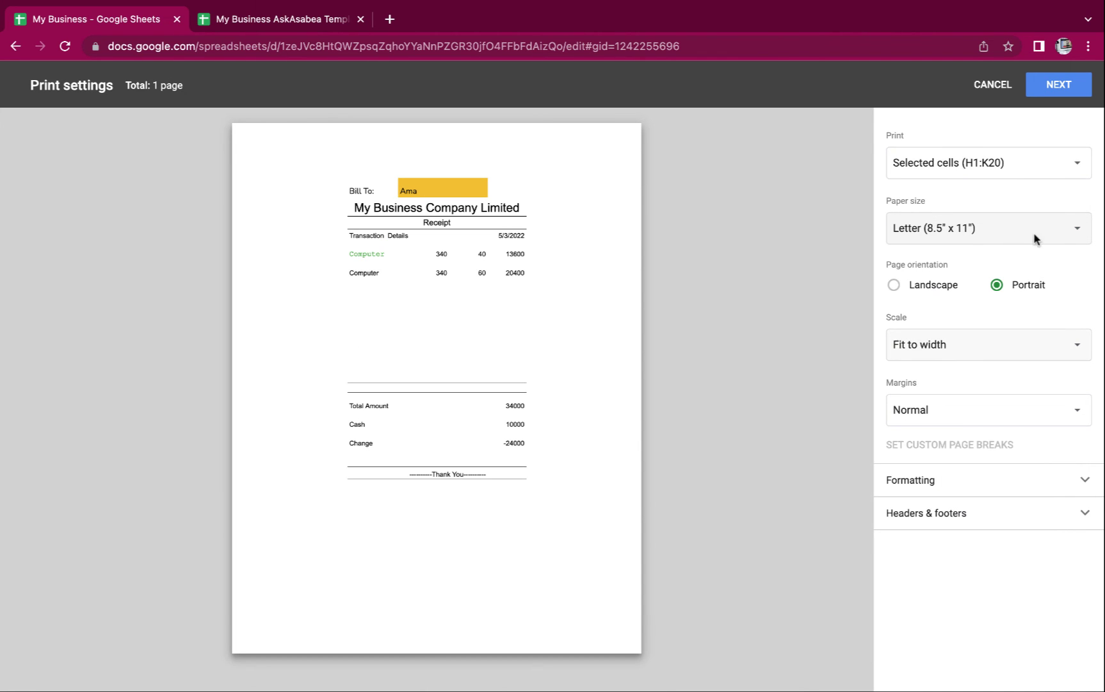
{"action": "left_click", "coordinate": [1075, 163]}
{"action": "left_click", "coordinate": [1073, 162]}
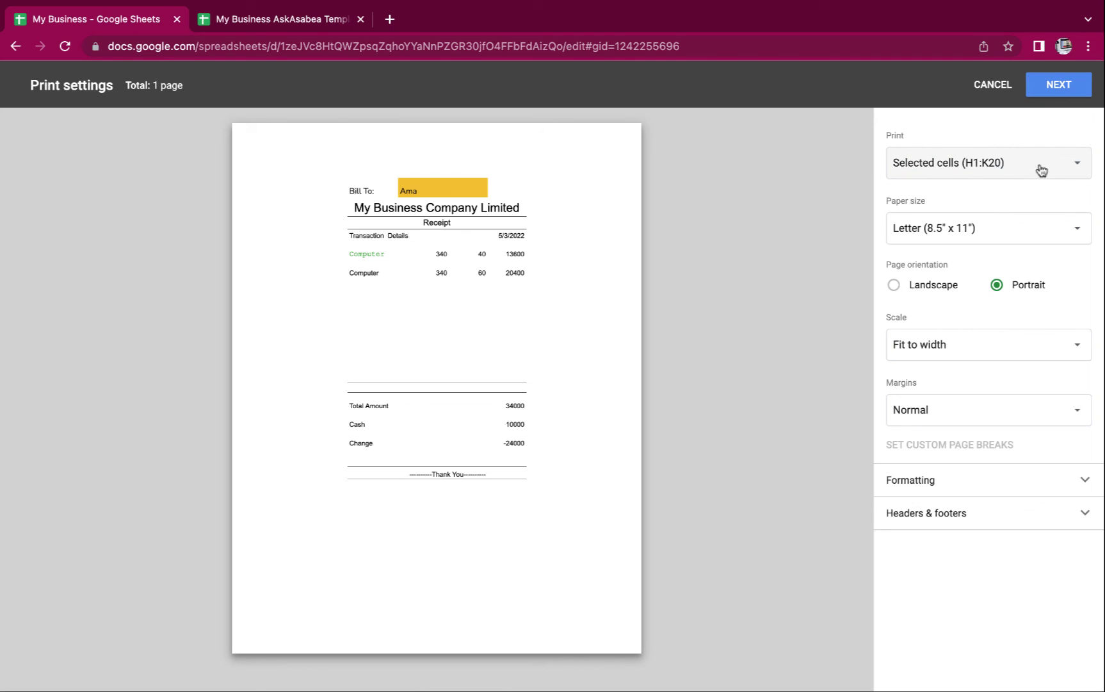
- Continue to the print dialog, try the HP LaserJet MFP M130nw as destination, and set it back to Save as PDF
{"action": "left_click", "coordinate": [1059, 85]}
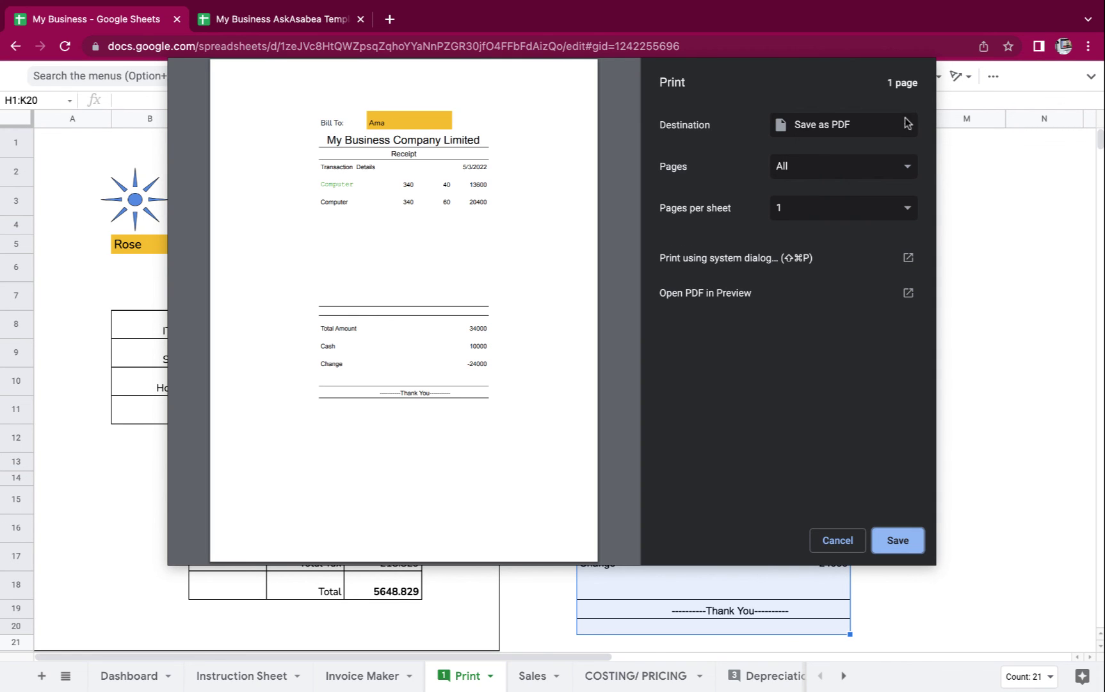
{"action": "left_click", "coordinate": [906, 124]}
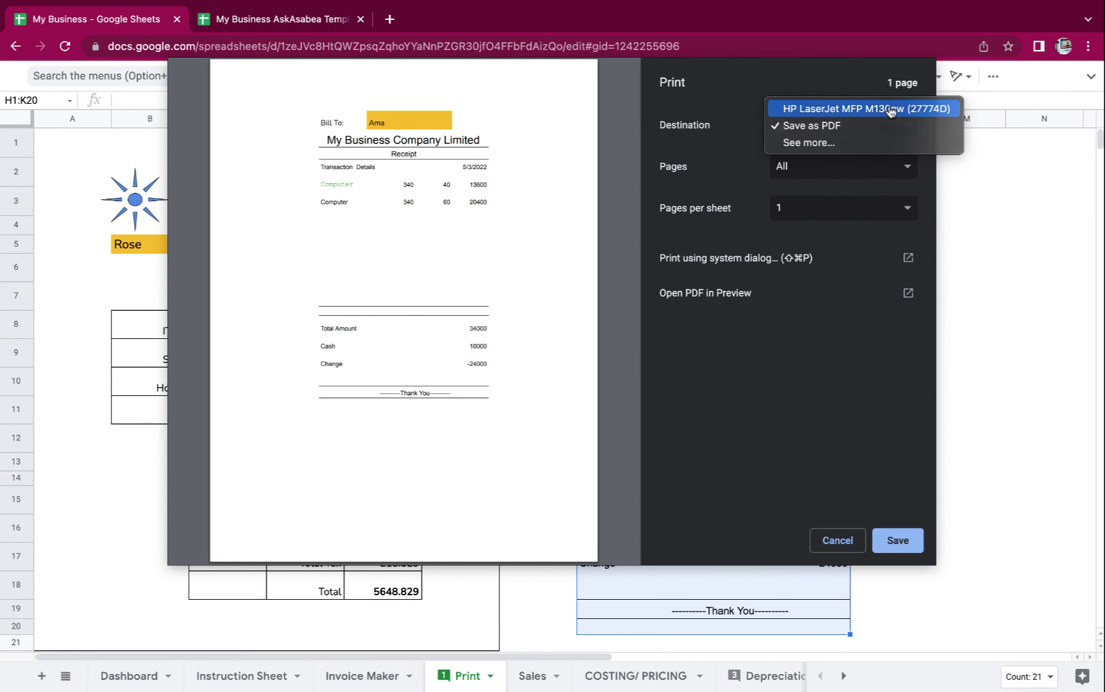
{"action": "left_click", "coordinate": [891, 109]}
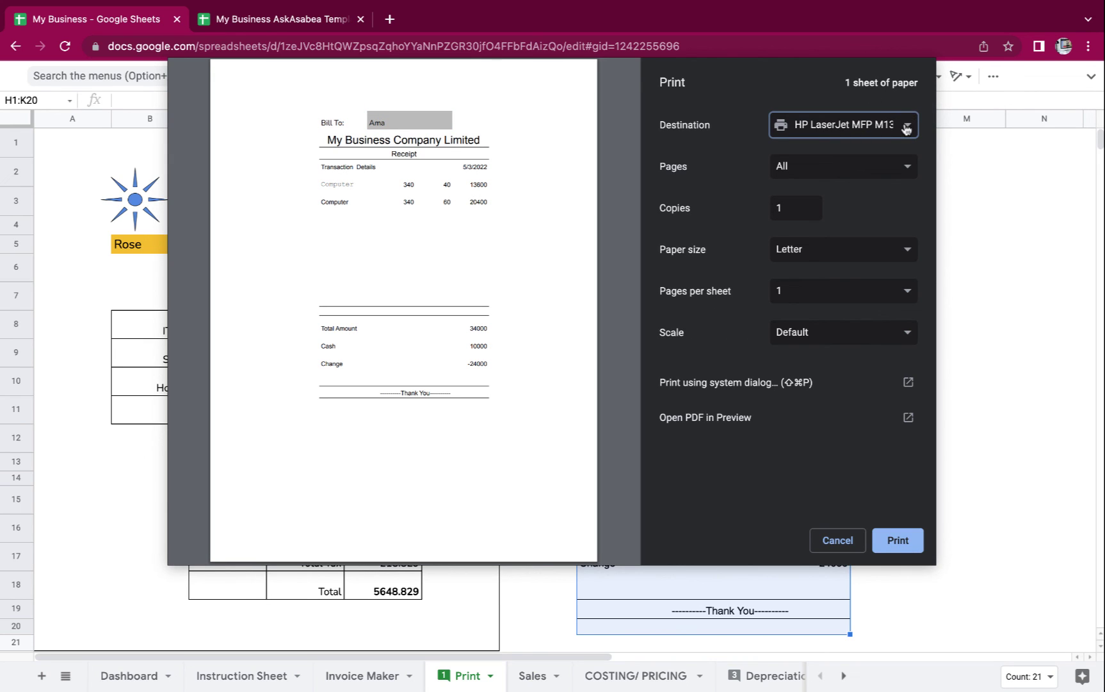
{"action": "left_click", "coordinate": [905, 127]}
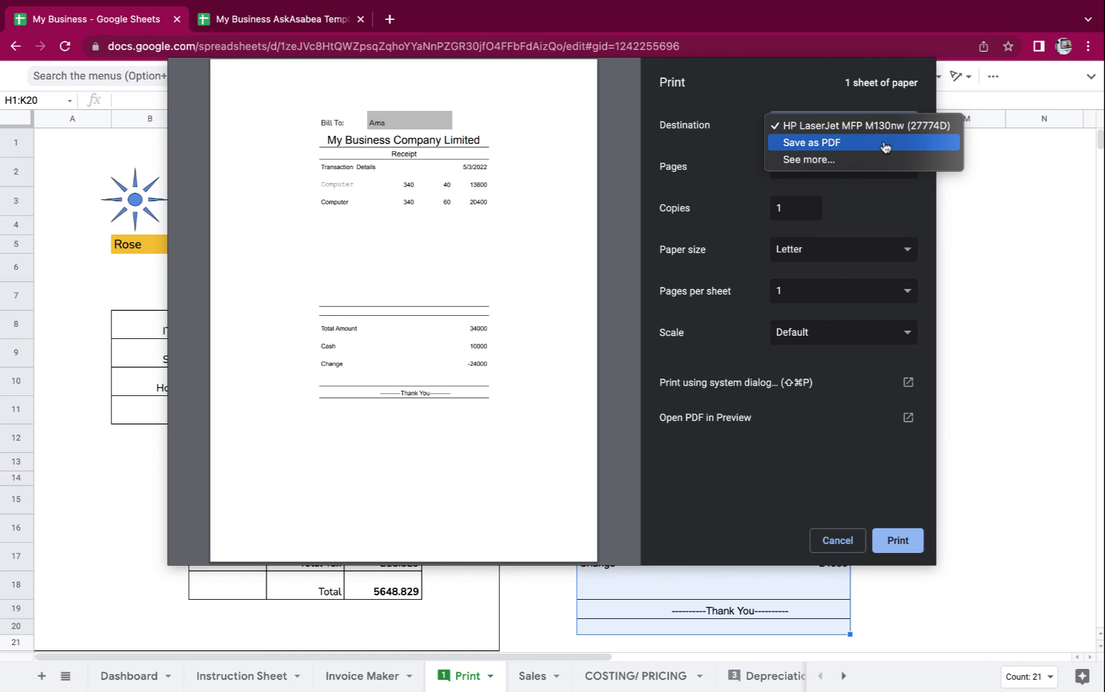
{"action": "left_click", "coordinate": [885, 142]}
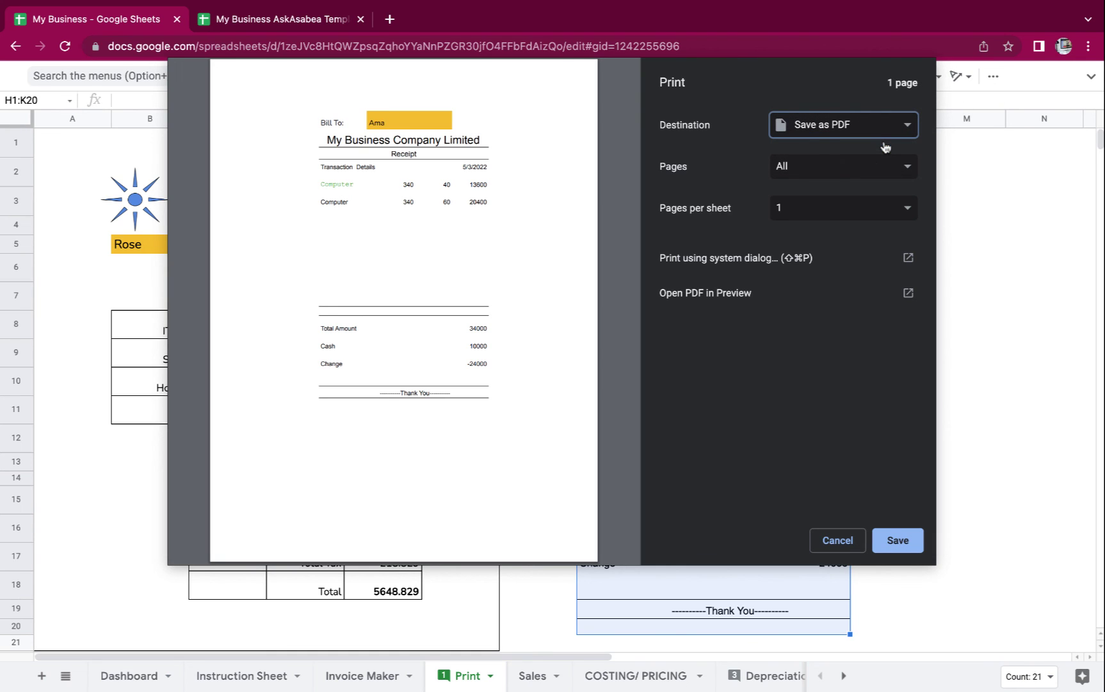
- Save the receipt PDF under the name receipt in the Asset workshop Airport folder
{"action": "left_click", "coordinate": [902, 542]}
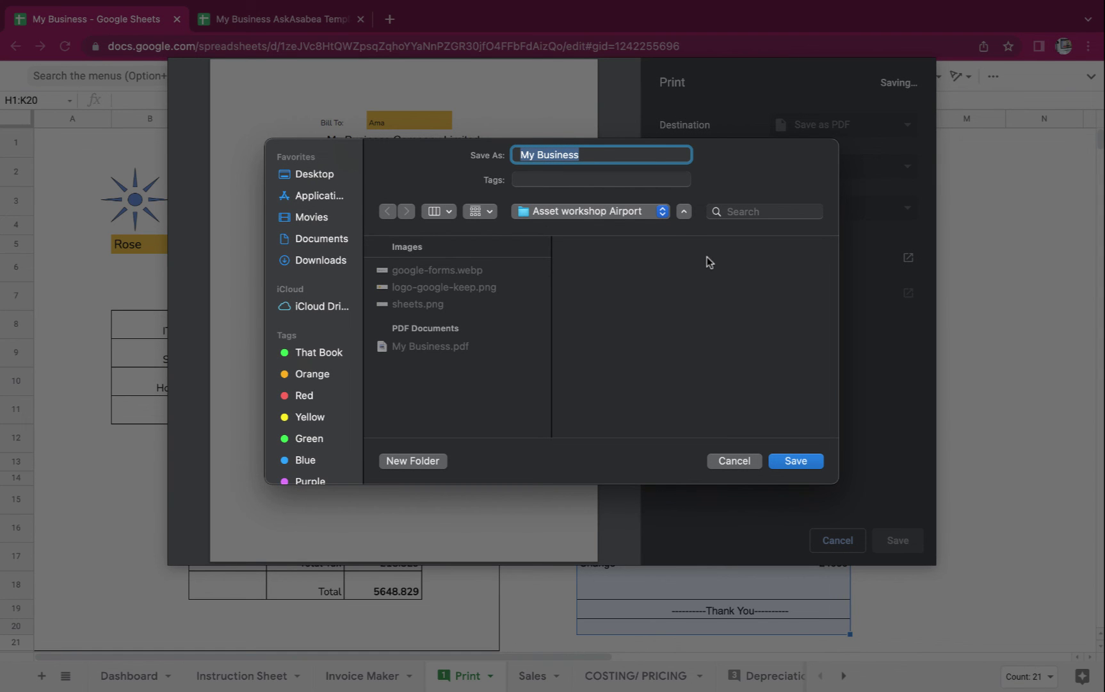
{"action": "type", "text": "receipt"}
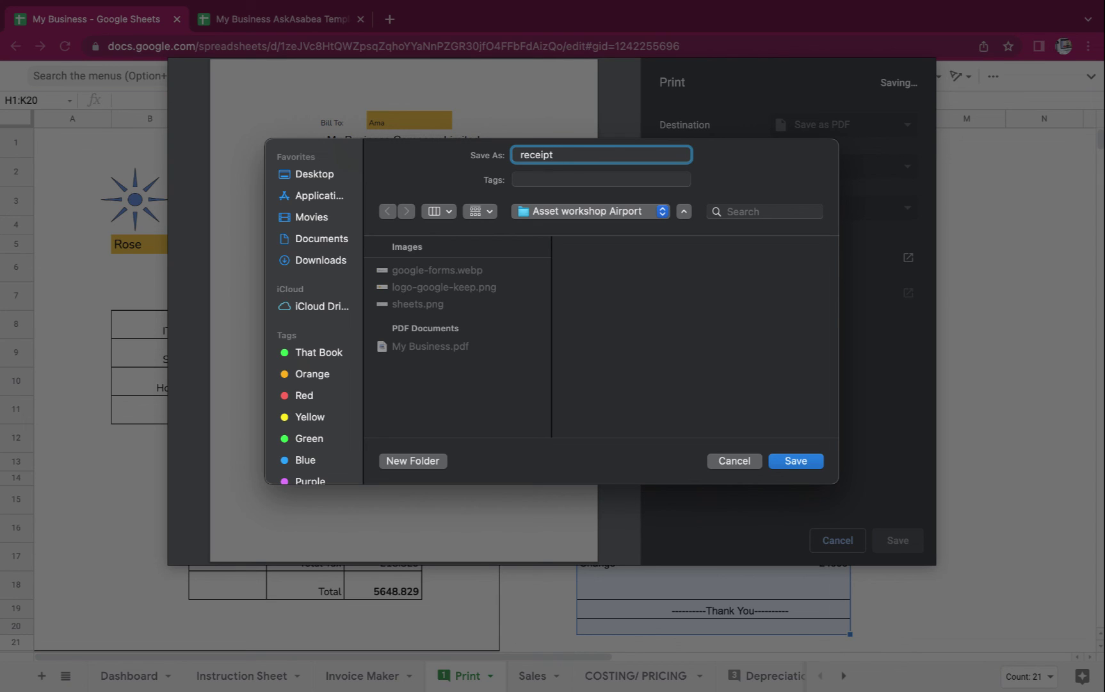
{"action": "left_click", "coordinate": [808, 457]}
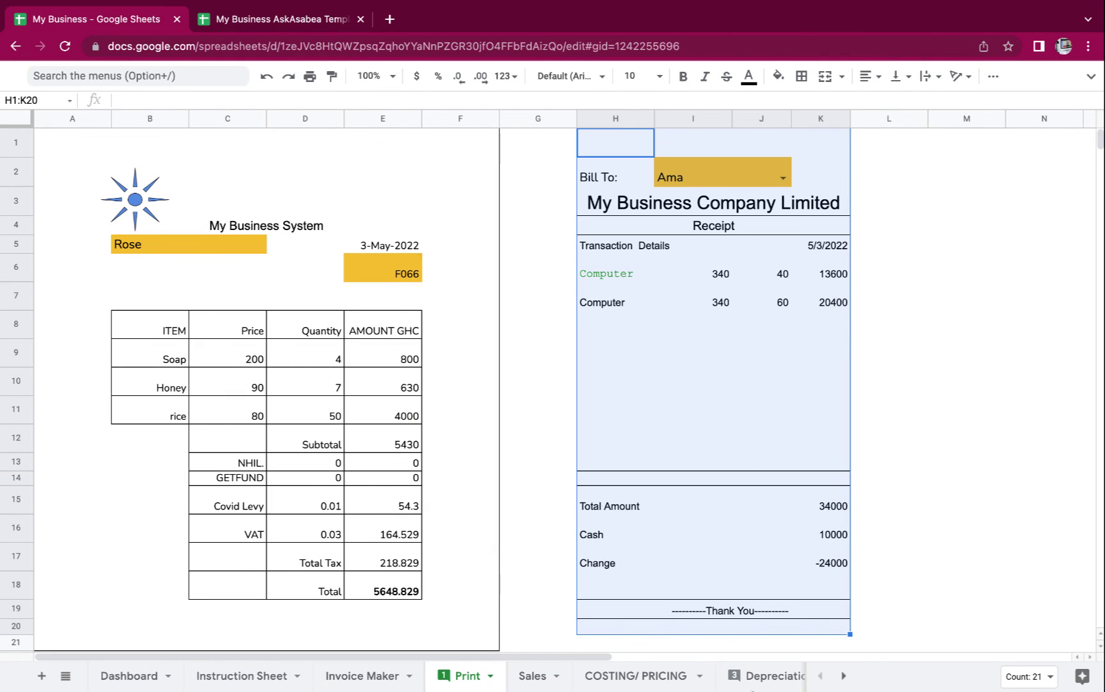
- Bring up the Dock
{"action": "mouse_move", "coordinate": [614, 689]}
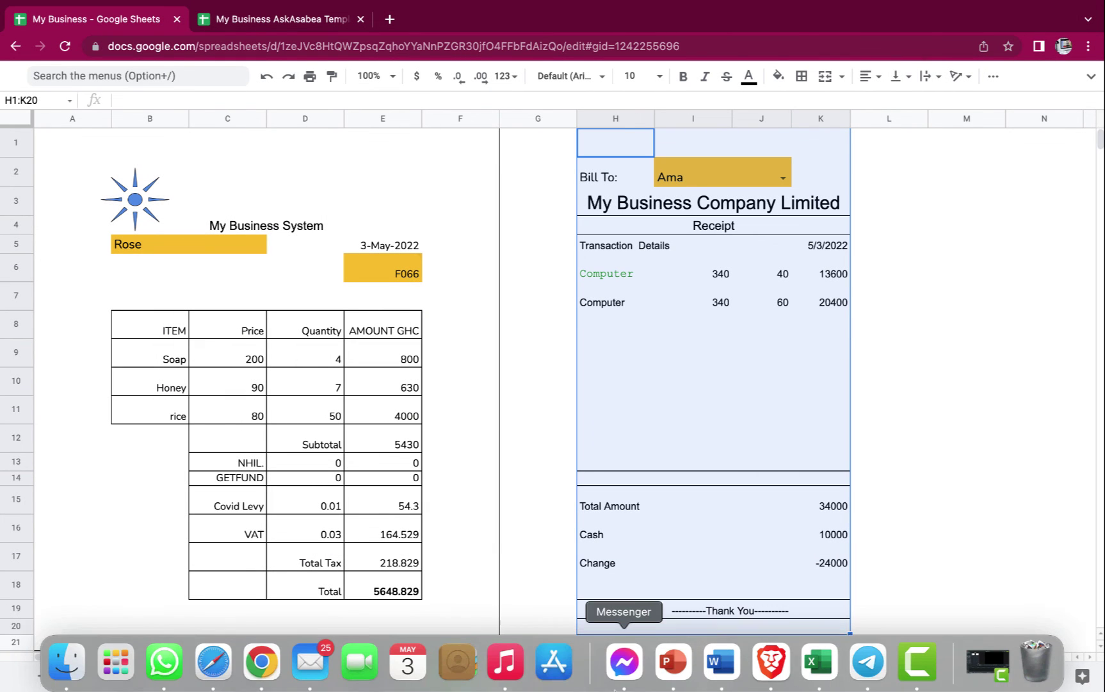